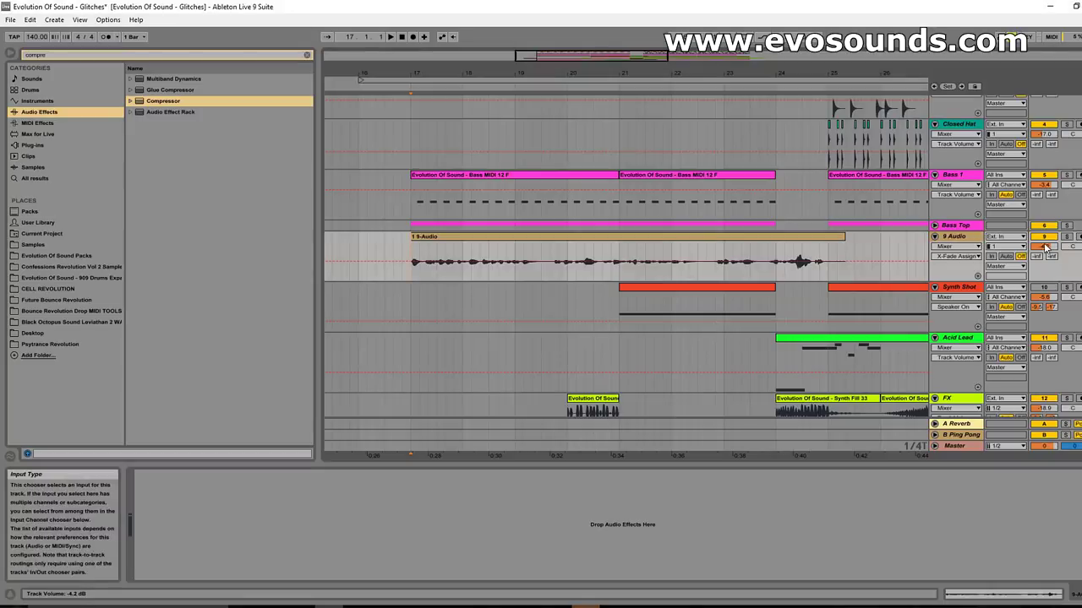
Solo the 9 Audio track, play it back on its own, and remove the solo
{"action": "left_click", "coordinate": [1067, 236]}
{"action": "key", "text": "space"}
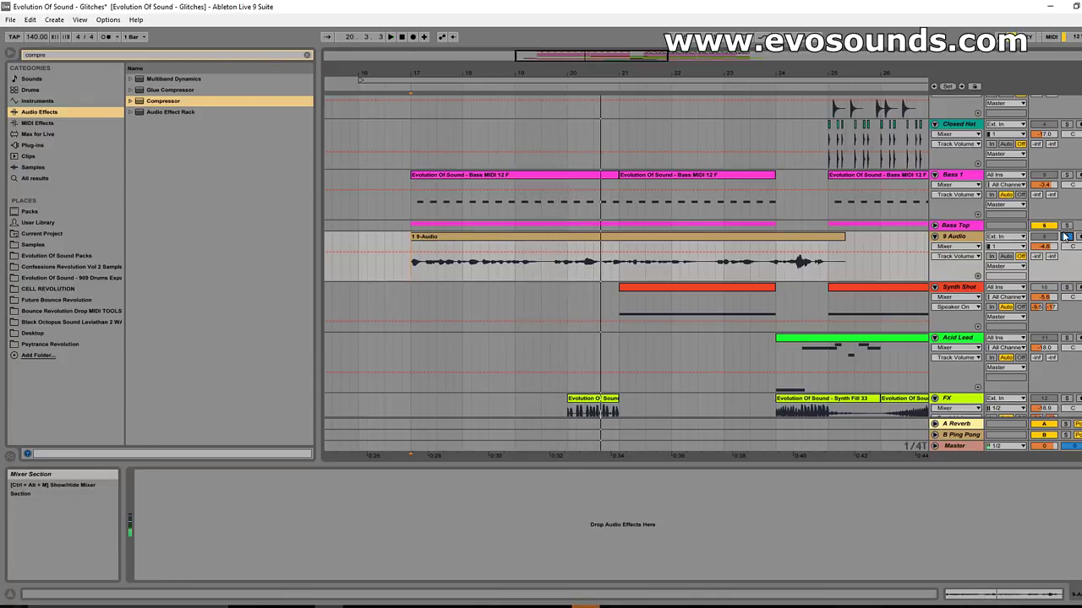
{"action": "left_click", "coordinate": [1066, 236]}
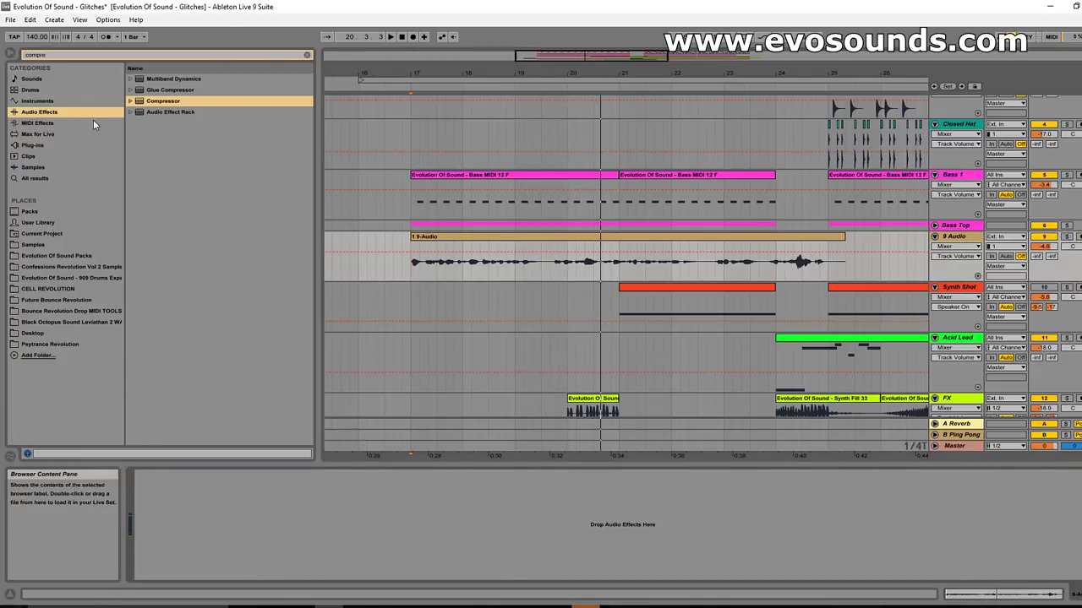
Search the audio effects for EQ and add EQ Eight to the 9 Audio track
{"action": "left_click", "coordinate": [306, 55]}
{"action": "type", "text": "EQ"}
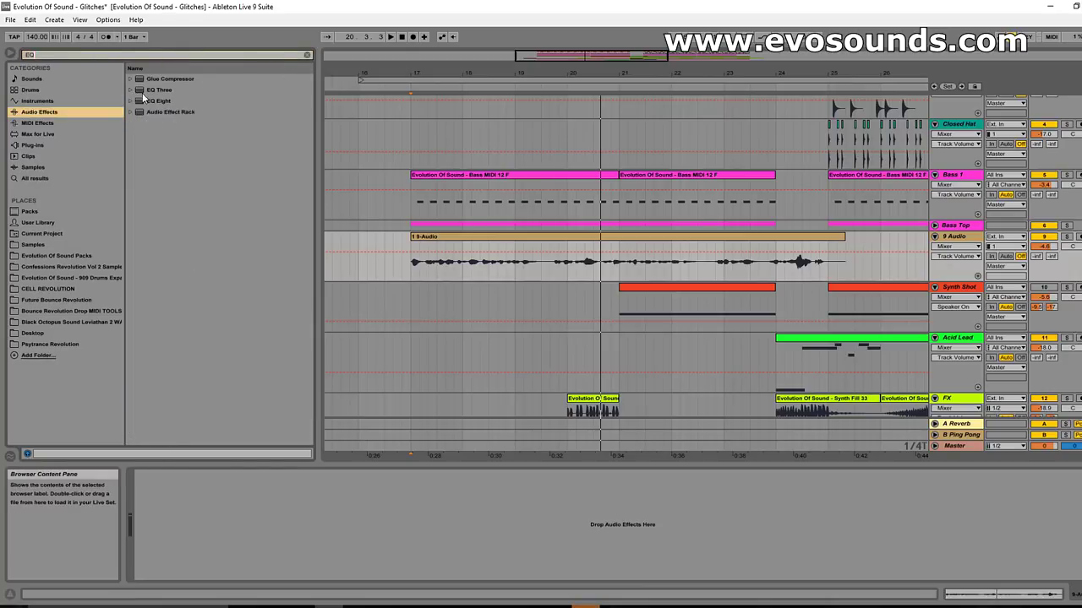
{"action": "left_click_drag", "start_coordinate": [146, 100], "coordinate": [209, 182]}
{"action": "left_click_drag", "start_coordinate": [948, 251], "coordinate": [947, 251]}
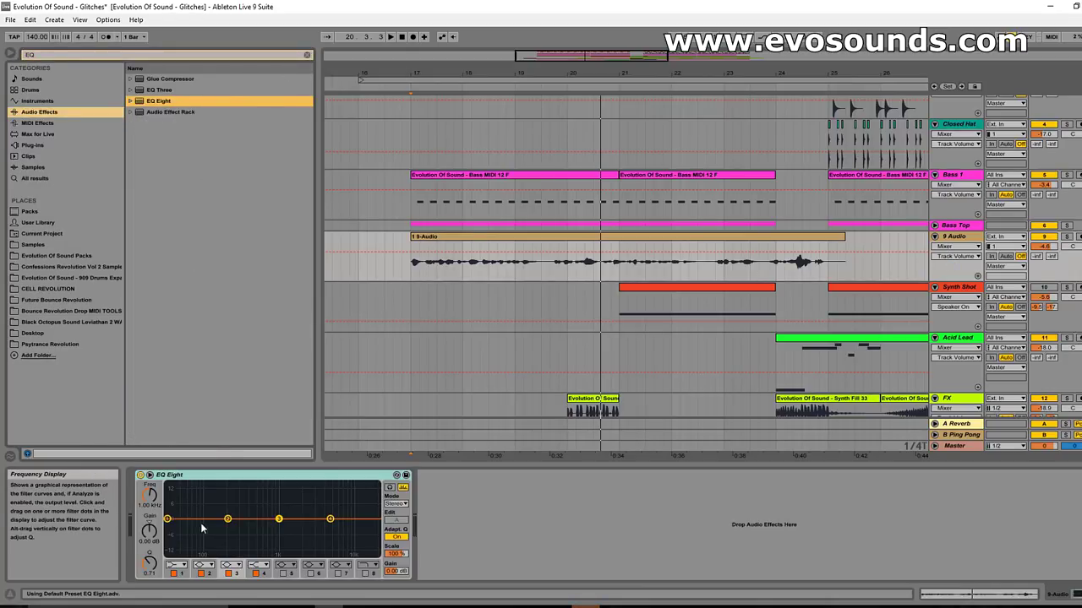
Change EQ Eight band 2 to a low-cut filter and set it to about 142 Hz while the audio plays
{"action": "left_click", "coordinate": [206, 564]}
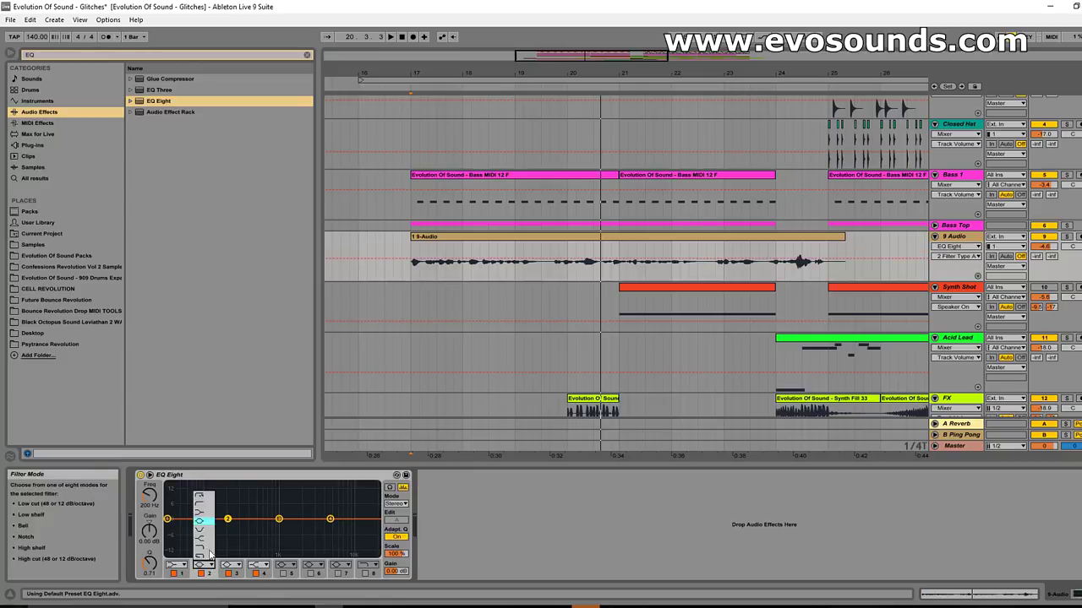
{"action": "left_click", "coordinate": [206, 452]}
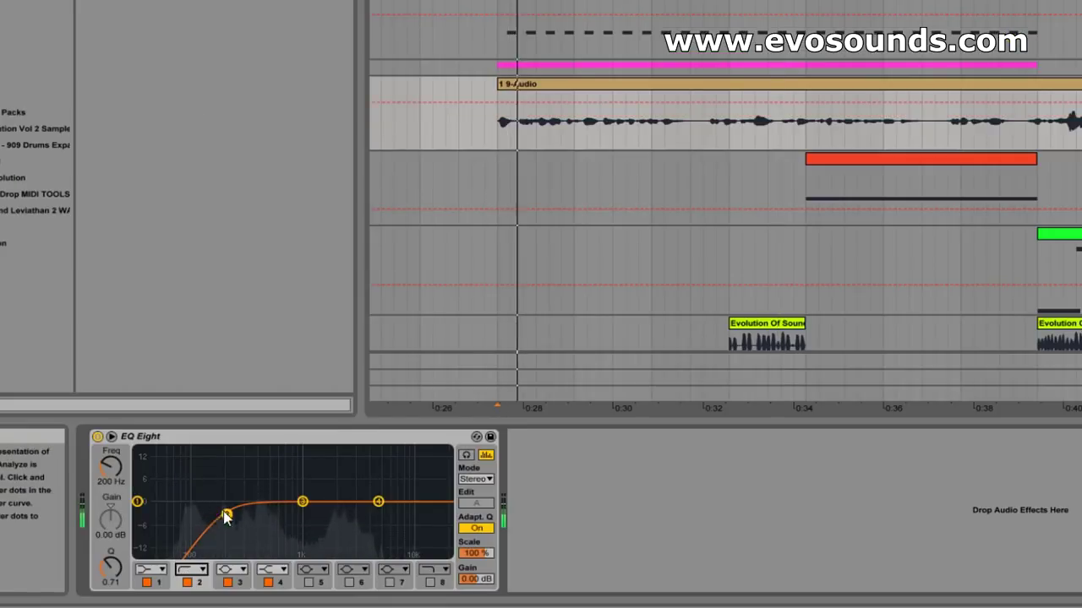
{"action": "mouse_move", "coordinate": [227, 517]}
{"action": "left_mouse_down"}
{"action": "mouse_move", "coordinate": [139, 504]}
{"action": "mouse_move", "coordinate": [242, 515]}
{"action": "mouse_move", "coordinate": [140, 505]}
{"action": "mouse_move", "coordinate": [223, 511]}
{"action": "mouse_move", "coordinate": [142, 503]}
{"action": "mouse_move", "coordinate": [209, 514]}
{"action": "mouse_move", "coordinate": [210, 503]}
{"action": "mouse_move", "coordinate": [209, 523]}
{"action": "left_mouse_up"}
{"action": "key", "text": "space"}
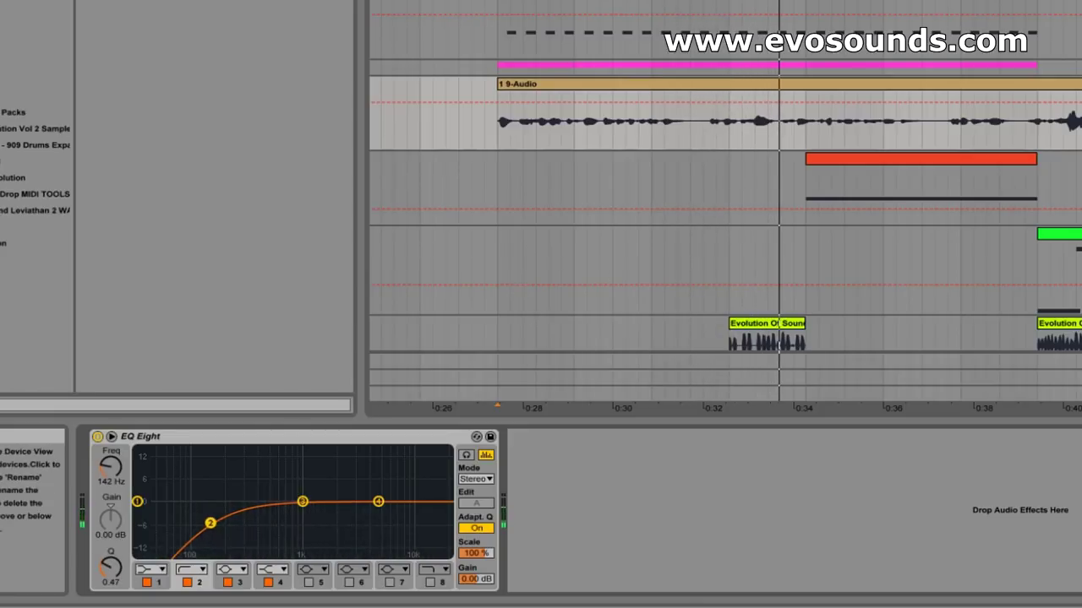
Refine the low cut to about 137 Hz, move band 3 to about 474 Hz at -0.37 dB, and slightly boost band 4
{"action": "left_click", "coordinate": [631, 90]}
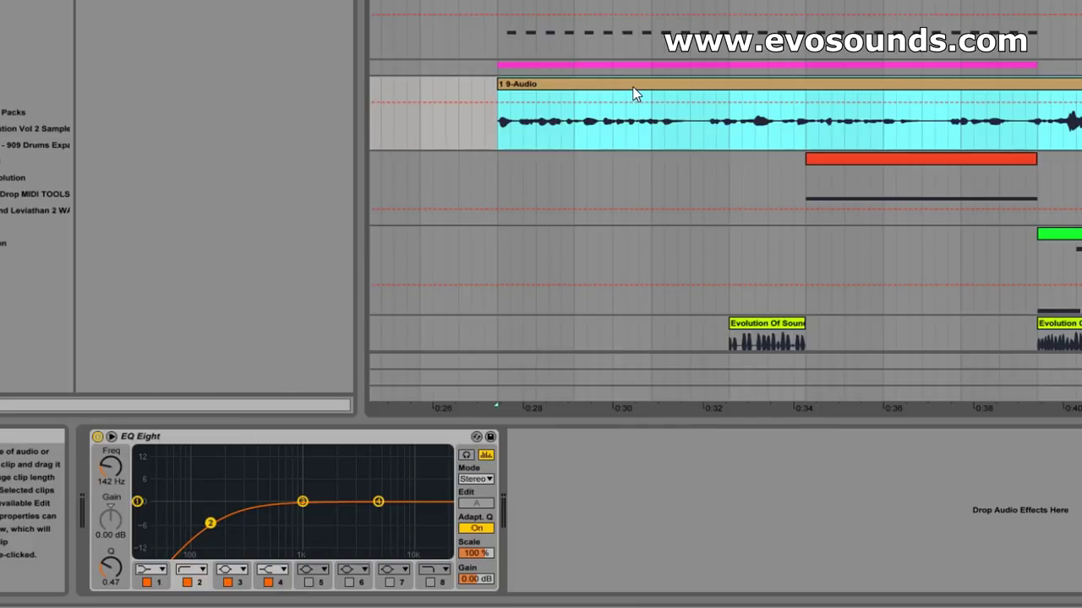
{"action": "mouse_move", "coordinate": [211, 525]}
{"action": "left_mouse_down"}
{"action": "mouse_move", "coordinate": [237, 509]}
{"action": "mouse_move", "coordinate": [278, 521]}
{"action": "mouse_move", "coordinate": [335, 515]}
{"action": "mouse_move", "coordinate": [290, 519]}
{"action": "mouse_move", "coordinate": [234, 498]}
{"action": "mouse_move", "coordinate": [174, 521]}
{"action": "mouse_move", "coordinate": [209, 519]}
{"action": "left_mouse_up"}
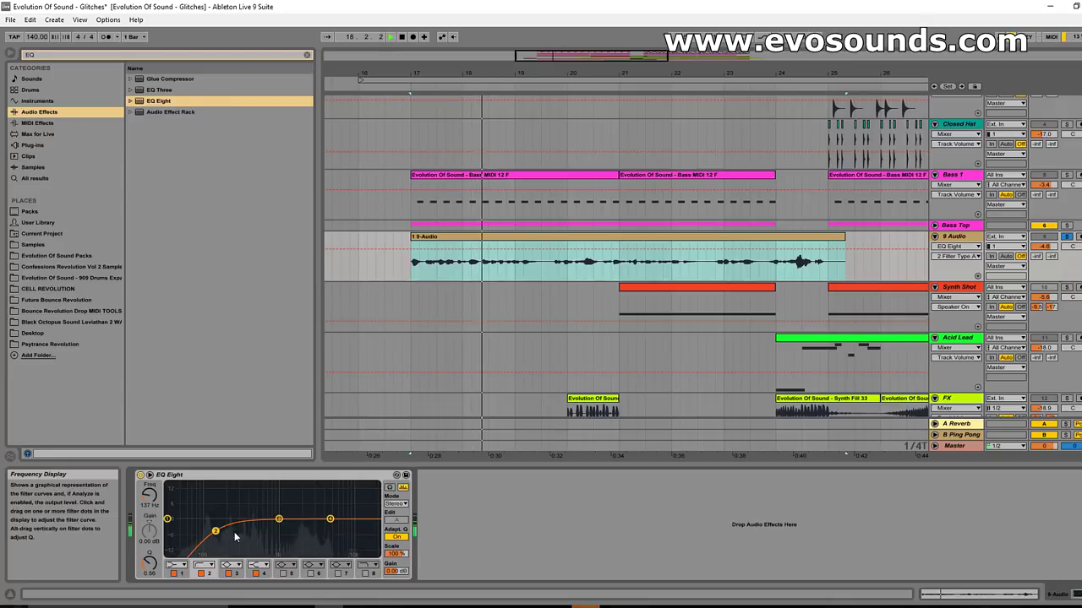
{"action": "left_click_drag", "start_coordinate": [330, 518], "coordinate": [254, 519]}
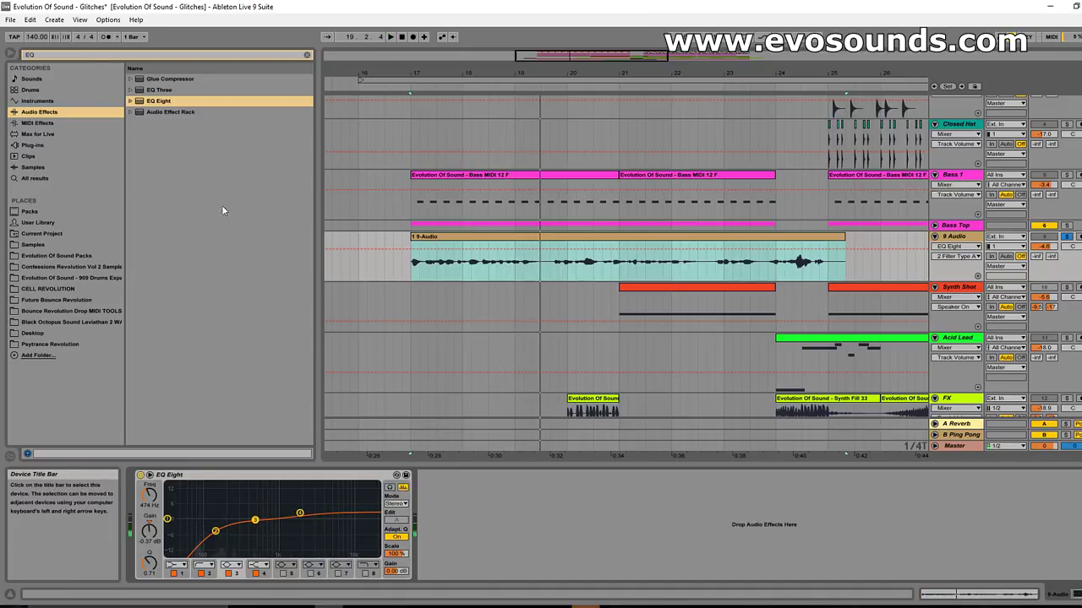
Find CLA Vocals Stereo among the Waves plug-ins and add it after EQ Eight on the 9 Audio track
{"action": "left_click", "coordinate": [306, 55]}
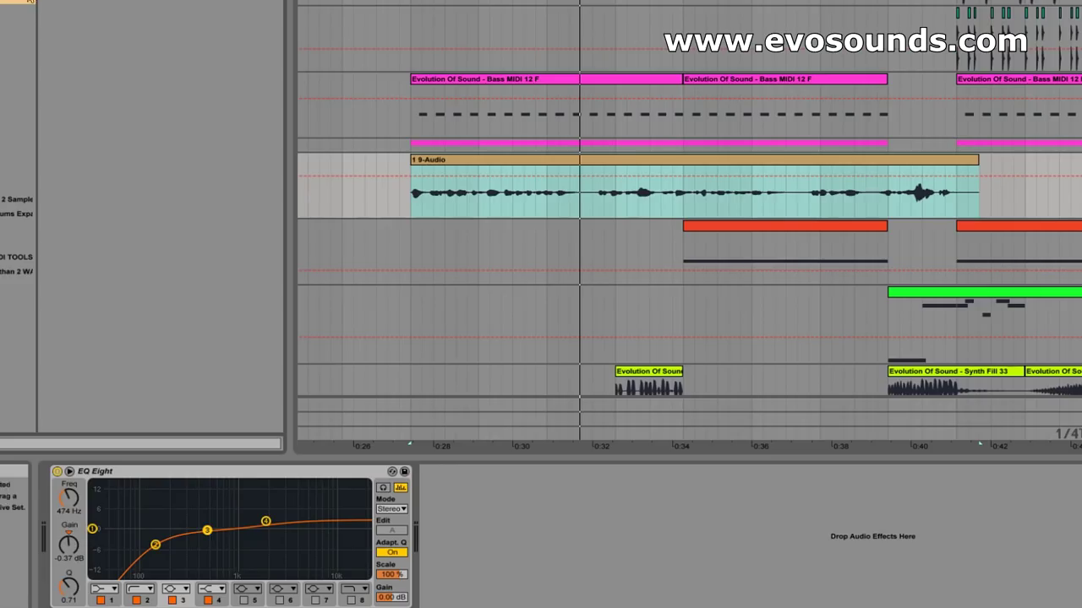
{"action": "left_click", "coordinate": [17, 41]}
{"action": "left_click", "coordinate": [127, 200]}
{"action": "left_click", "coordinate": [133, 155]}
{"action": "key", "text": "Return"}
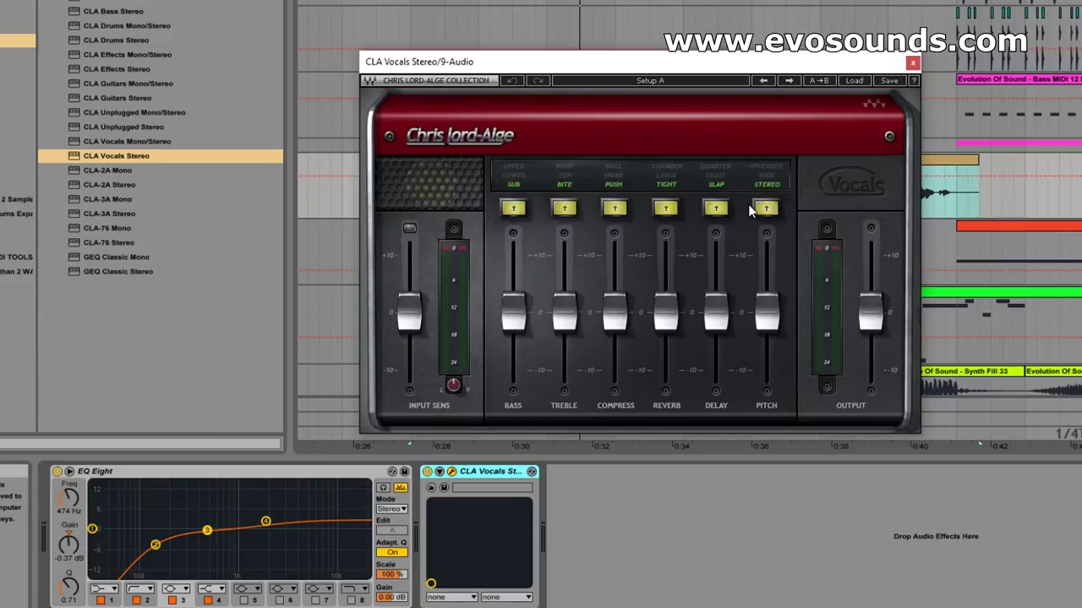
Load the Spaceman factory preset in CLA Vocals and play the vocal
{"action": "left_click", "coordinate": [854, 80]}
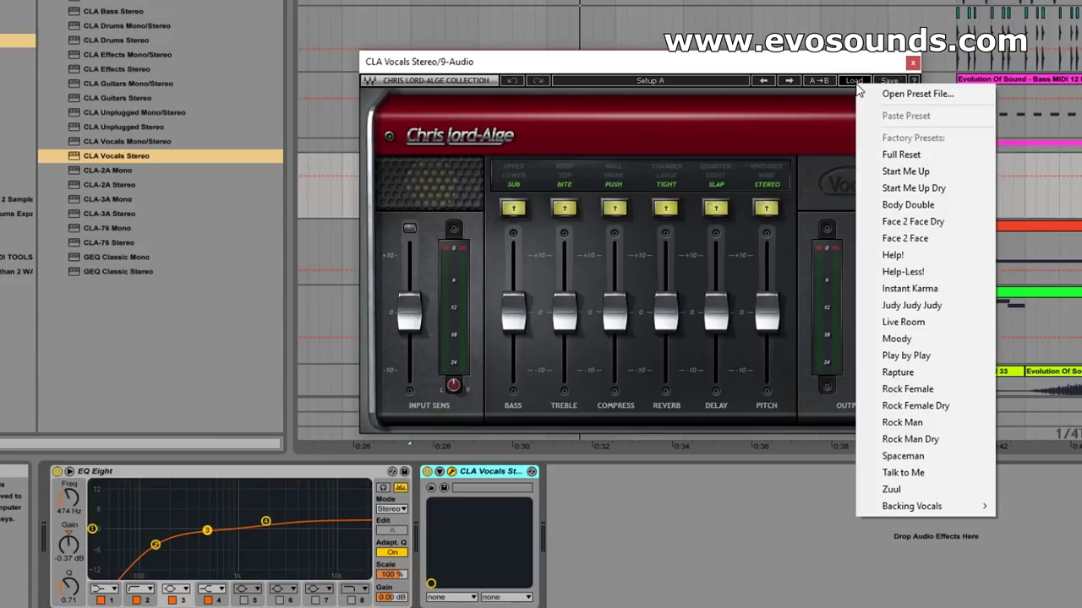
{"action": "left_click", "coordinate": [925, 453]}
{"action": "key", "text": "space"}
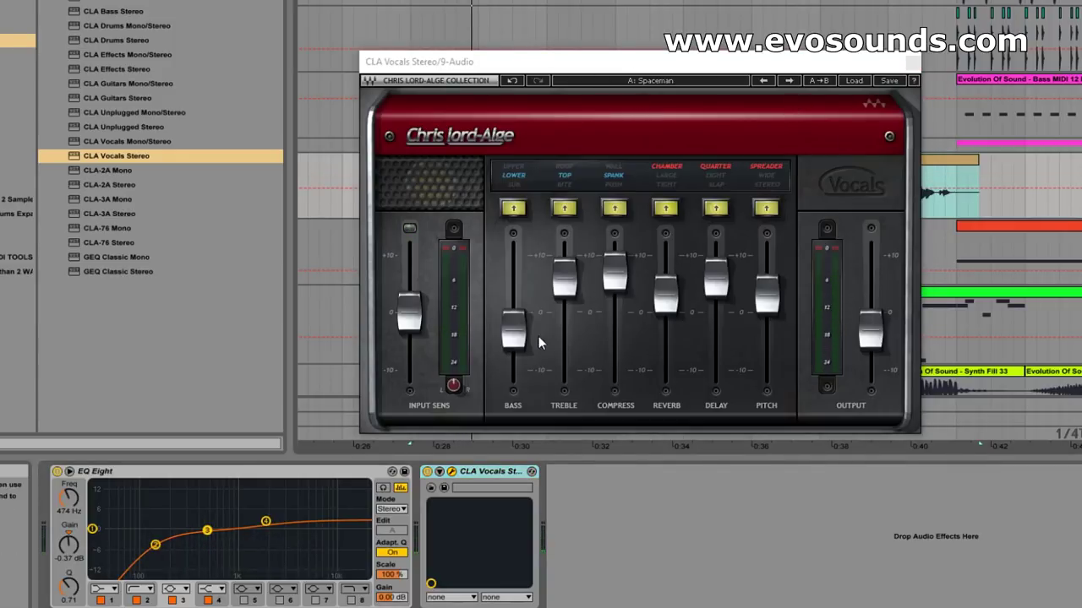
Raise the CLA Vocals bass slightly, lower treble and compress, and switch off reverb and delay
{"action": "left_click_drag", "start_coordinate": [515, 329], "coordinate": [515, 321]}
{"action": "left_click_drag", "start_coordinate": [567, 286], "coordinate": [615, 302]}
{"action": "left_click", "coordinate": [665, 209]}
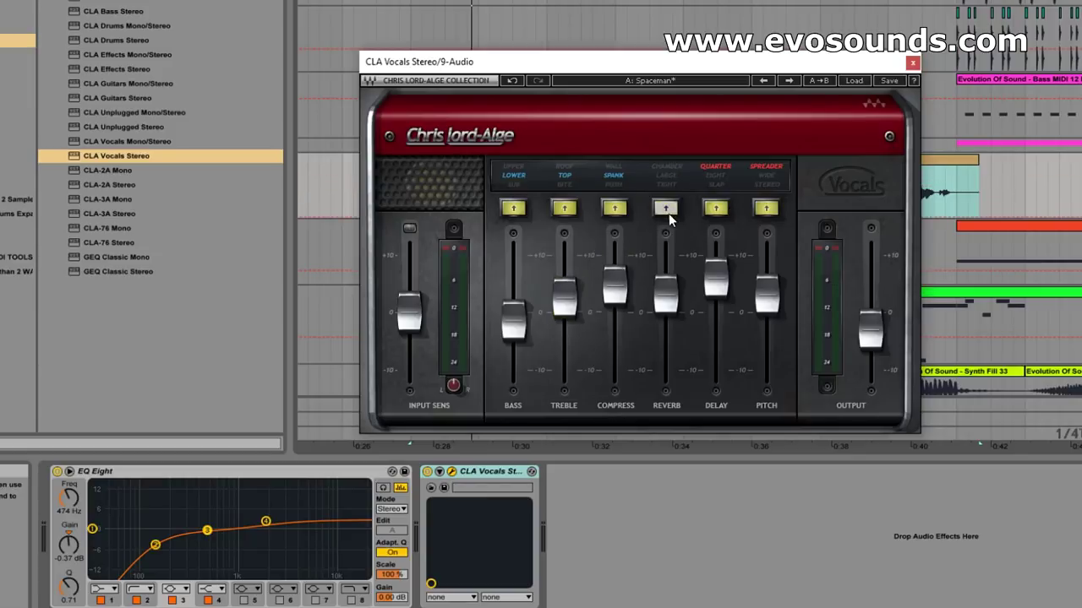
{"action": "left_click", "coordinate": [715, 208]}
Audition the CLA Vocals pitch modes and levels, settling on Spreader with the pitch fader at 10.0
{"action": "left_click", "coordinate": [771, 209]}
{"action": "left_click_drag", "start_coordinate": [765, 283], "coordinate": [766, 245]}
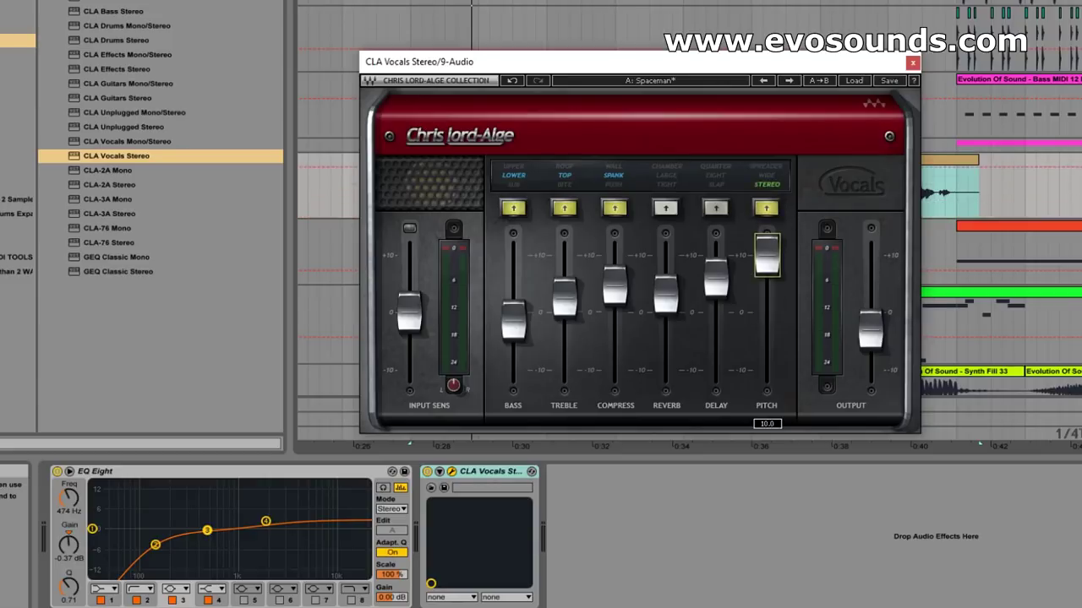
{"action": "left_click", "coordinate": [767, 209]}
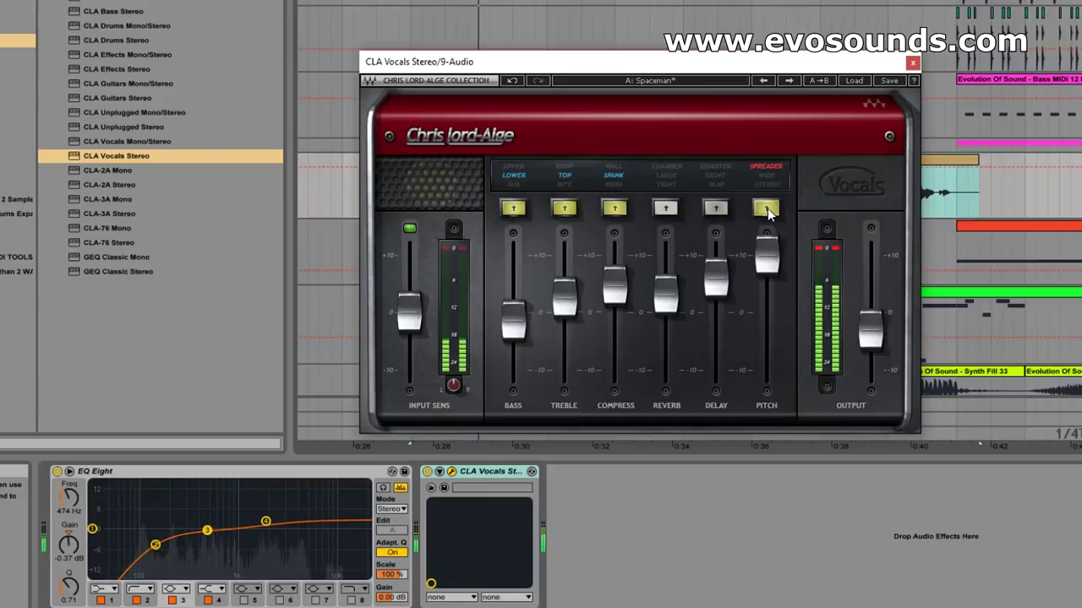
{"action": "mouse_move", "coordinate": [766, 254]}
{"action": "left_mouse_down"}
{"action": "mouse_move", "coordinate": [767, 306]}
{"action": "mouse_move", "coordinate": [767, 272]}
{"action": "left_mouse_up"}
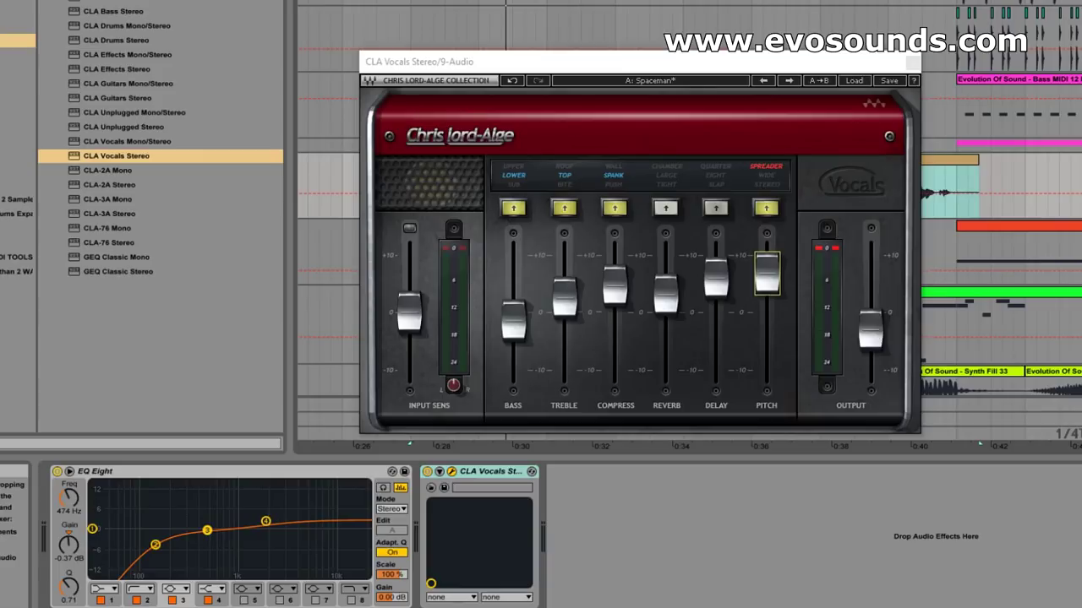
{"action": "key", "text": "space"}
{"action": "left_click_drag", "start_coordinate": [766, 273], "coordinate": [774, 253]}
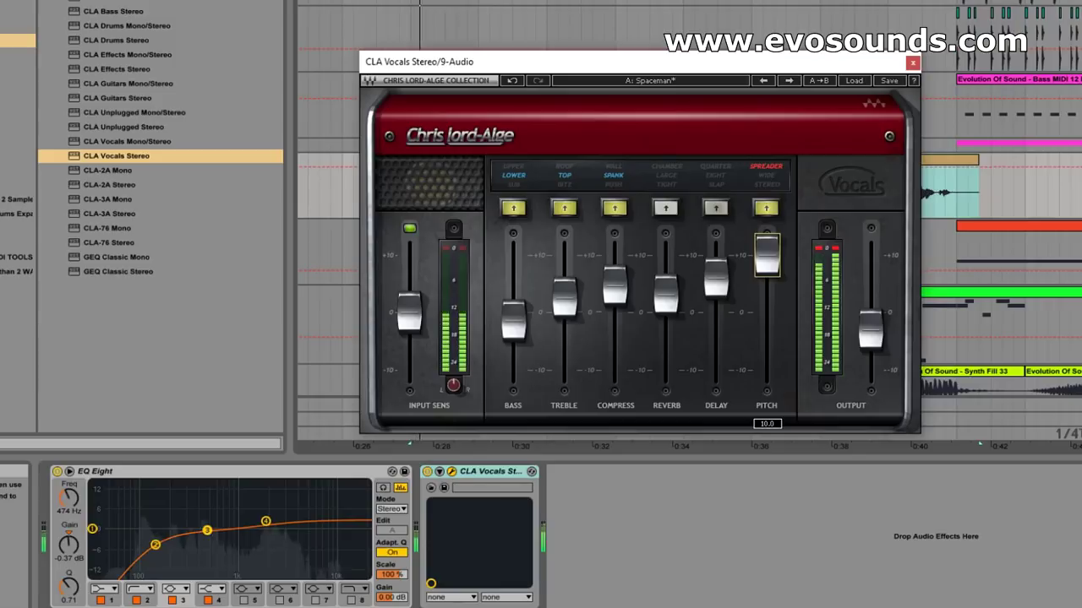
Review the CLA Vocals settings once more and close the plug-in window
{"action": "left_click", "coordinate": [493, 264]}
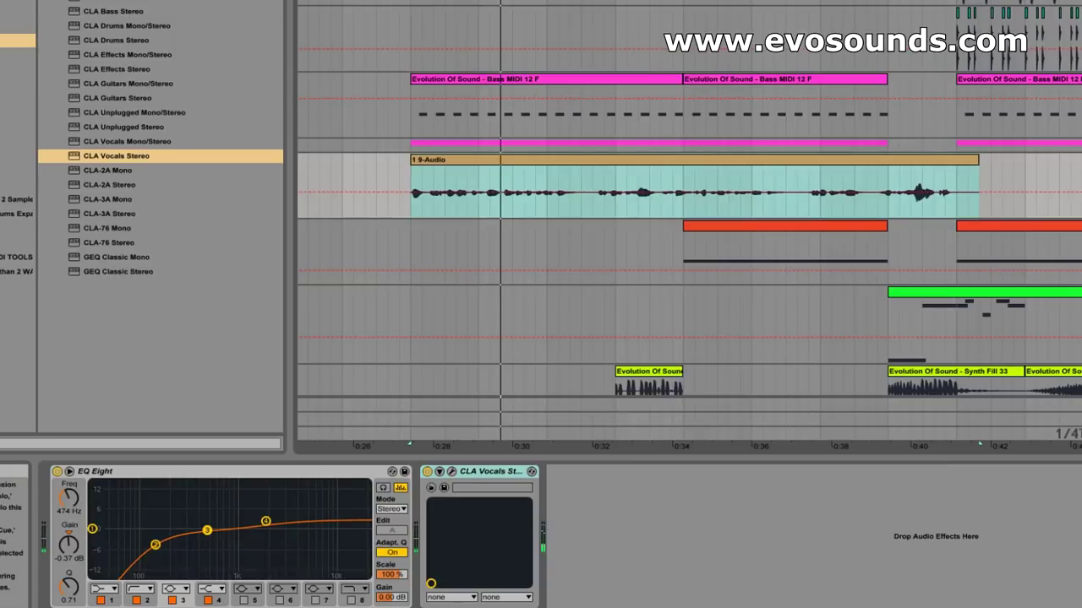
{"action": "left_click", "coordinate": [452, 471]}
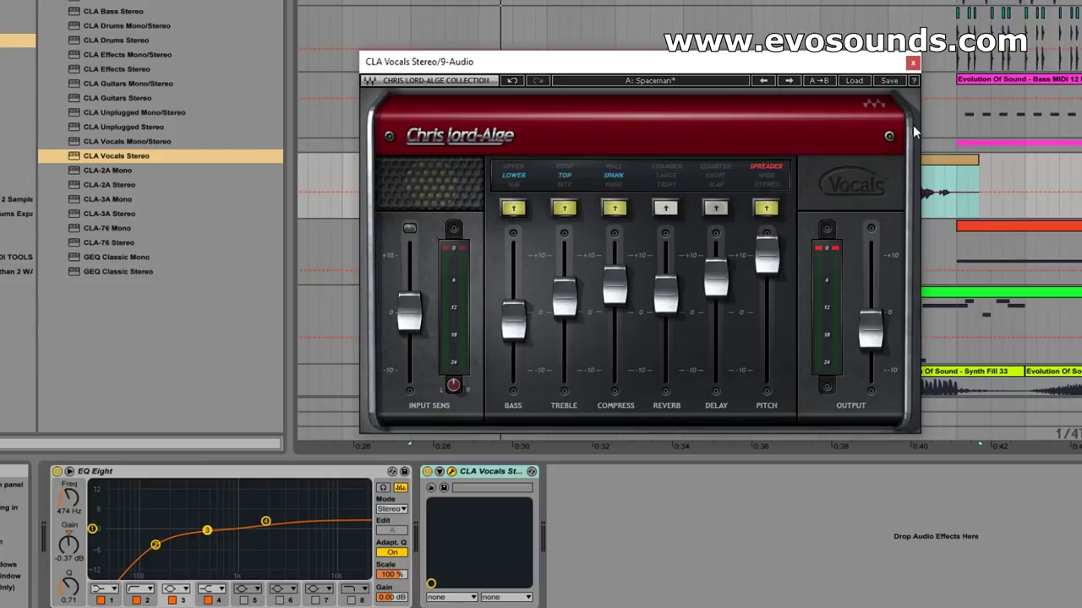
{"action": "left_click", "coordinate": [912, 63]}
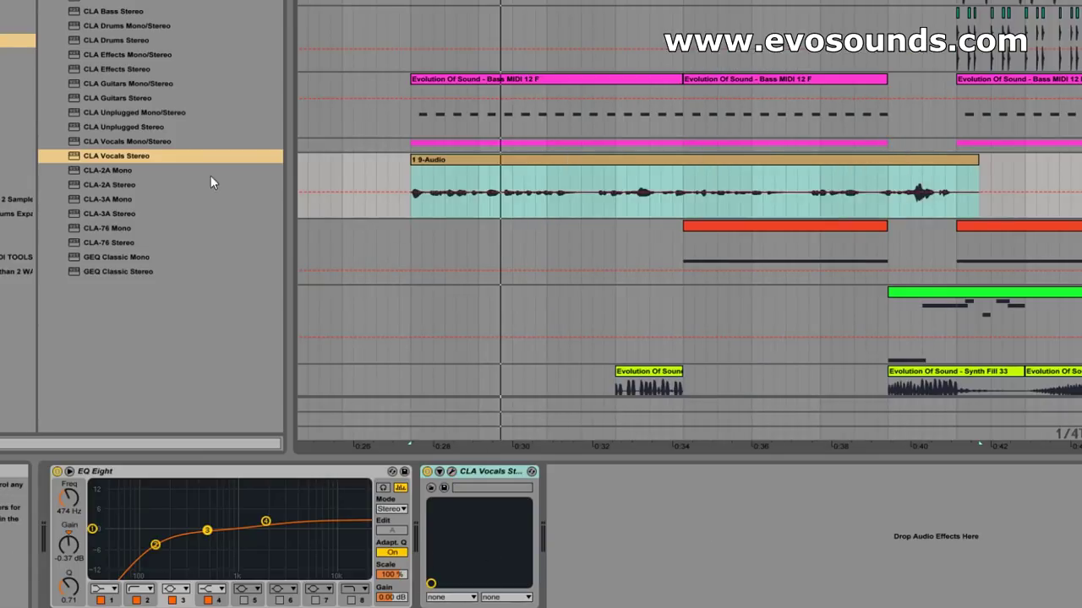
Search the plug-ins for "del" and add H-Delay Stereo after CLA Vocals on the 9 Audio track
{"action": "left_click", "coordinate": [17, 40]}
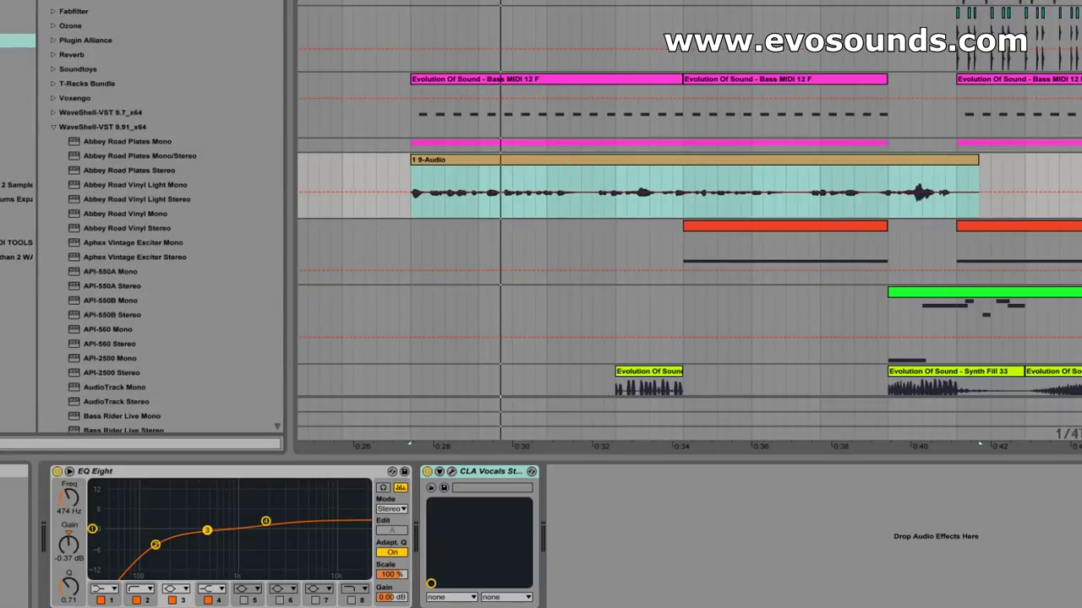
{"action": "key", "text": "ctrl+f"}
{"action": "type", "text": "del"}
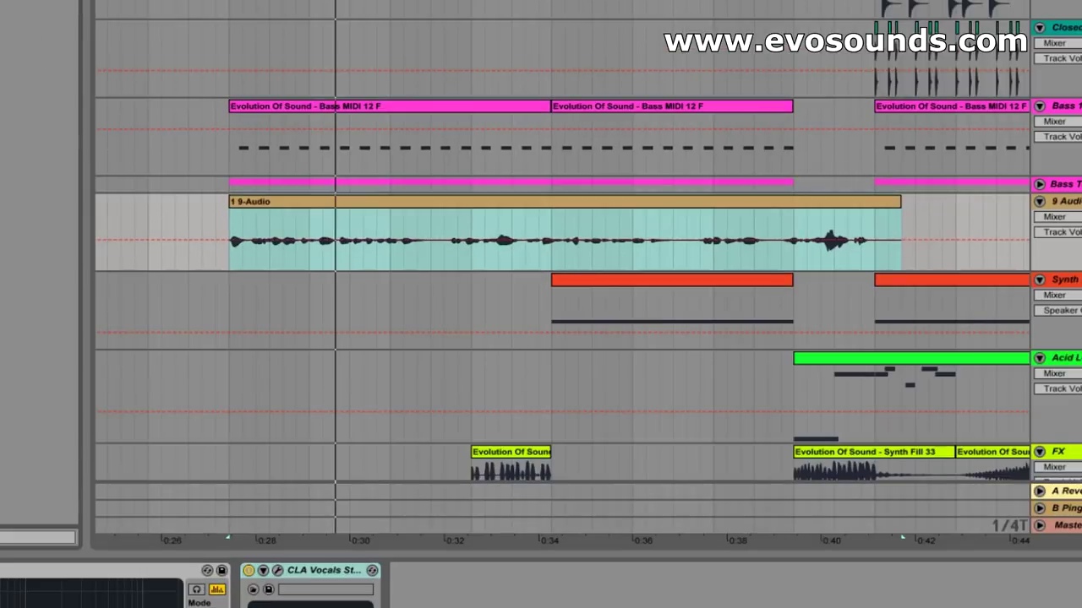
{"action": "left_click_drag", "start_coordinate": [109, 11], "coordinate": [574, 533]}
{"action": "left_click_drag", "start_coordinate": [331, 101], "coordinate": [311, 148]}
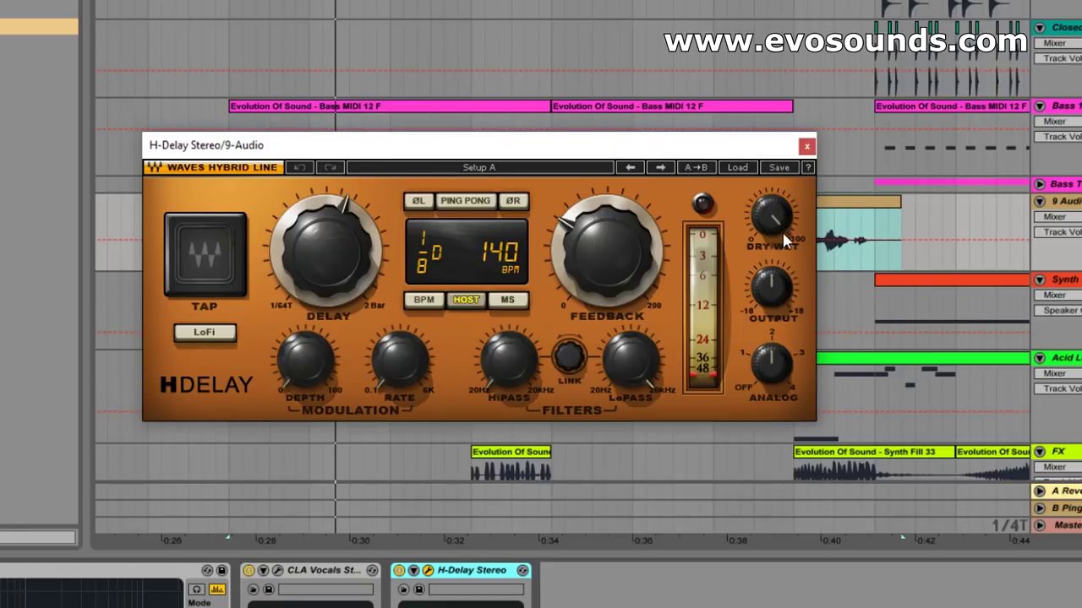
Set the H-Delay time to 1/8 and its dry/wet mix to 19, with the vocal playing
{"action": "left_click_drag", "start_coordinate": [358, 253], "coordinate": [359, 256]}
{"action": "left_click_drag", "start_coordinate": [416, 145], "coordinate": [416, 241]}
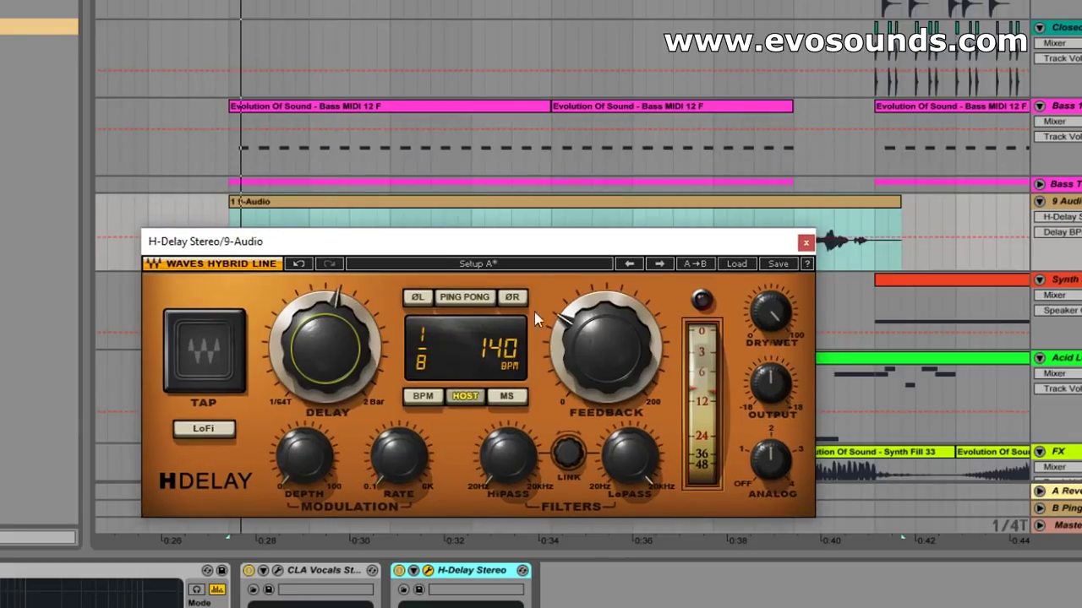
{"action": "mouse_move", "coordinate": [778, 314]}
{"action": "left_mouse_down"}
{"action": "mouse_move", "coordinate": [778, 368]}
{"action": "mouse_move", "coordinate": [769, 315]}
{"action": "mouse_move", "coordinate": [769, 325]}
{"action": "left_mouse_up"}
{"action": "key", "text": "space"}
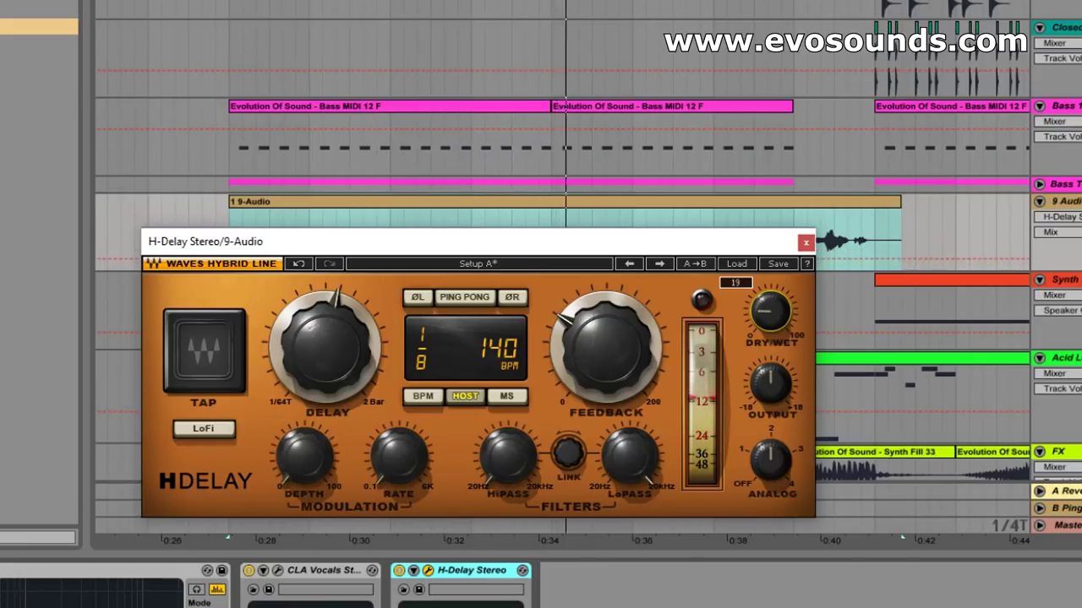
Set the H-Delay feedback to 75 while auditioning it fully wet, and reduce the dry/wet mix again
{"action": "mouse_move", "coordinate": [603, 362]}
{"action": "left_click_drag", "start_coordinate": [604, 361], "coordinate": [605, 345]}
{"action": "left_click_drag", "start_coordinate": [770, 313], "coordinate": [770, 262]}
{"action": "left_click_drag", "start_coordinate": [603, 348], "coordinate": [604, 373]}
{"action": "mouse_move", "coordinate": [605, 348]}
{"action": "left_mouse_down"}
{"action": "mouse_move", "coordinate": [604, 318]}
{"action": "mouse_move", "coordinate": [605, 355]}
{"action": "left_mouse_up"}
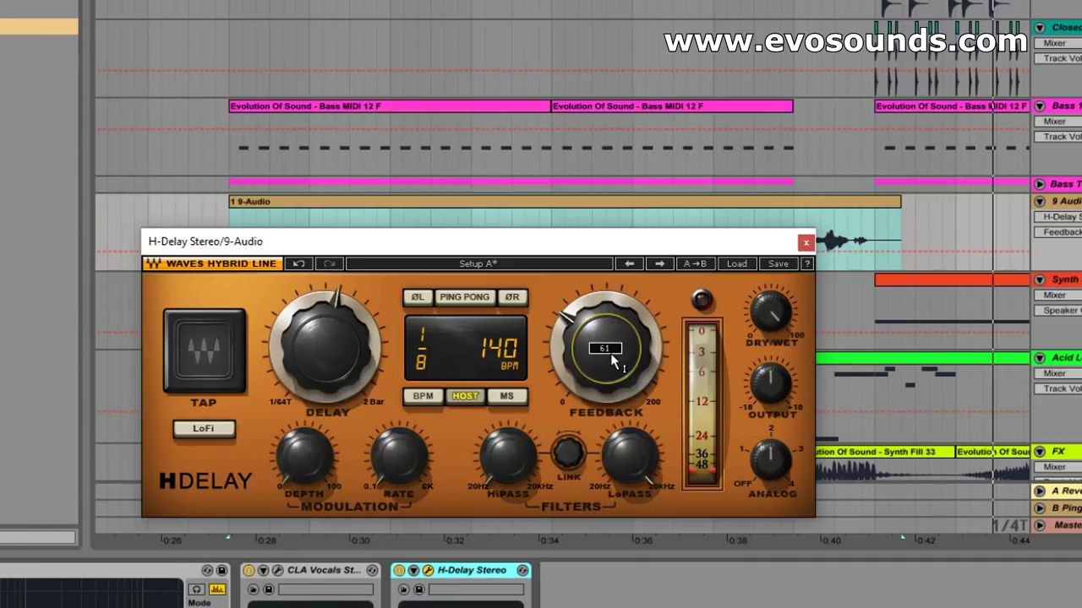
{"action": "left_click_drag", "start_coordinate": [579, 356], "coordinate": [580, 349]}
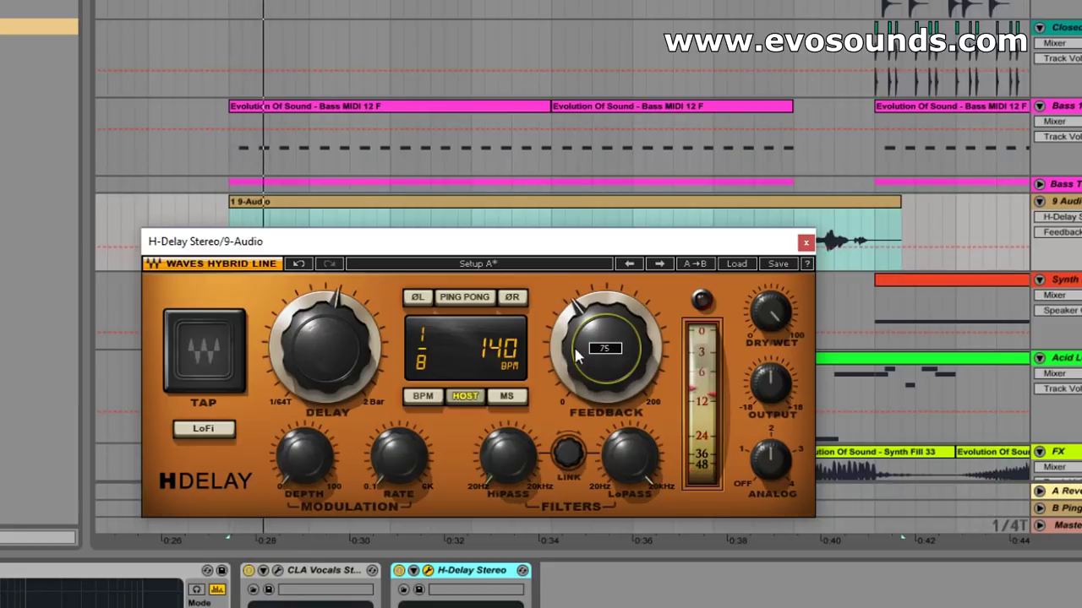
{"action": "left_click_drag", "start_coordinate": [771, 315], "coordinate": [771, 336]}
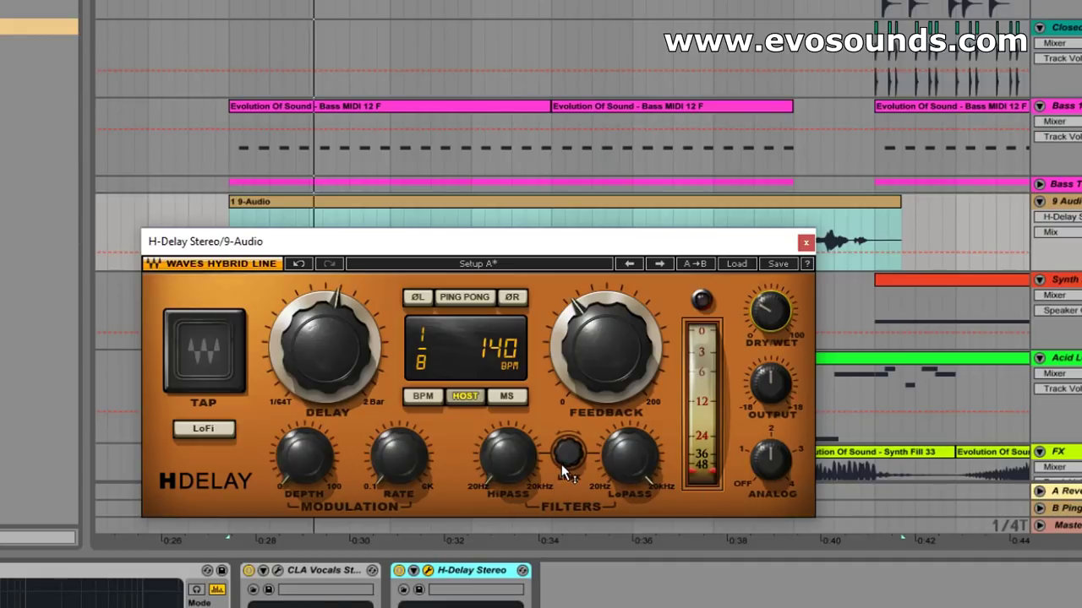
Set the H-Delay high-pass filter to 292 Hz while listening to the vocal
{"action": "left_click_drag", "start_coordinate": [507, 456], "coordinate": [507, 423]}
{"action": "key", "text": "space"}
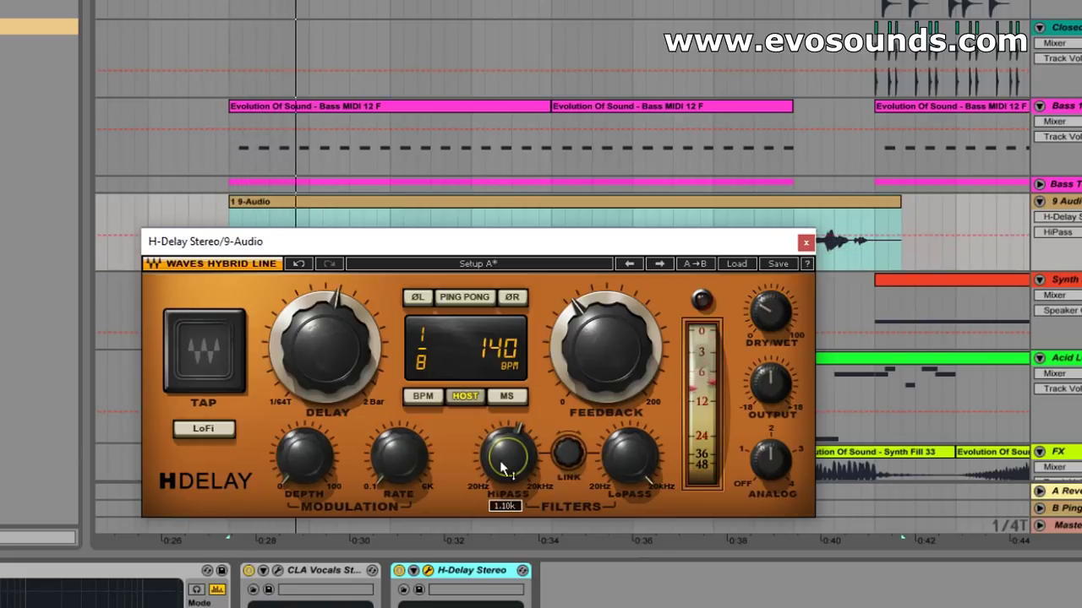
{"action": "left_click_drag", "start_coordinate": [480, 475], "coordinate": [479, 490]}
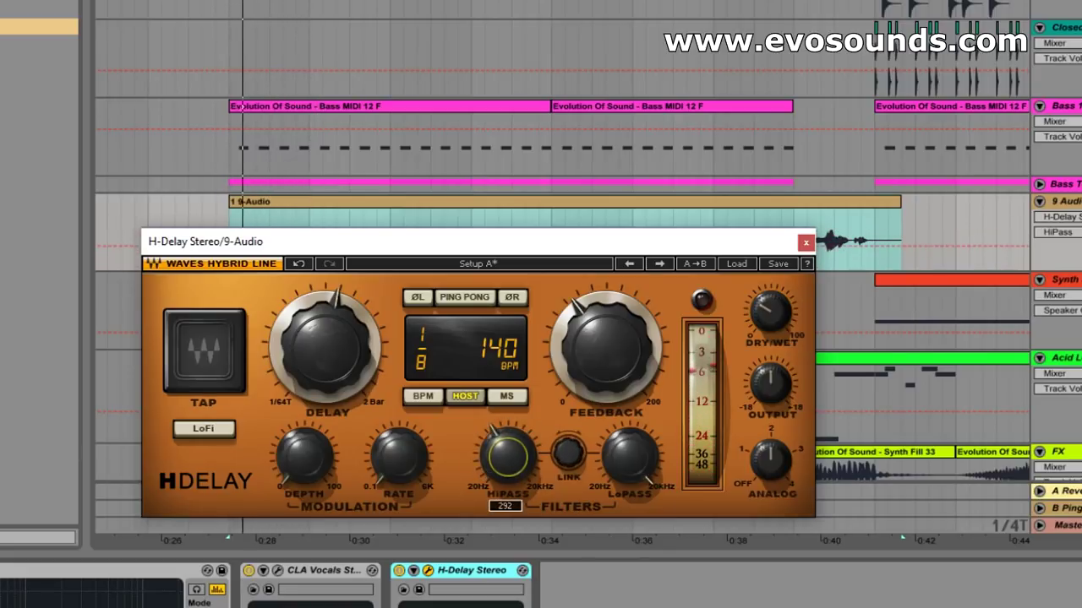
Try a lower low-pass setting in H-Delay, fine-tune the high-pass slightly lower, and turn the low-pass filter off
{"action": "mouse_move", "coordinate": [629, 456]}
{"action": "left_mouse_down"}
{"action": "mouse_move", "coordinate": [629, 431]}
{"action": "mouse_move", "coordinate": [625, 459]}
{"action": "left_mouse_up"}
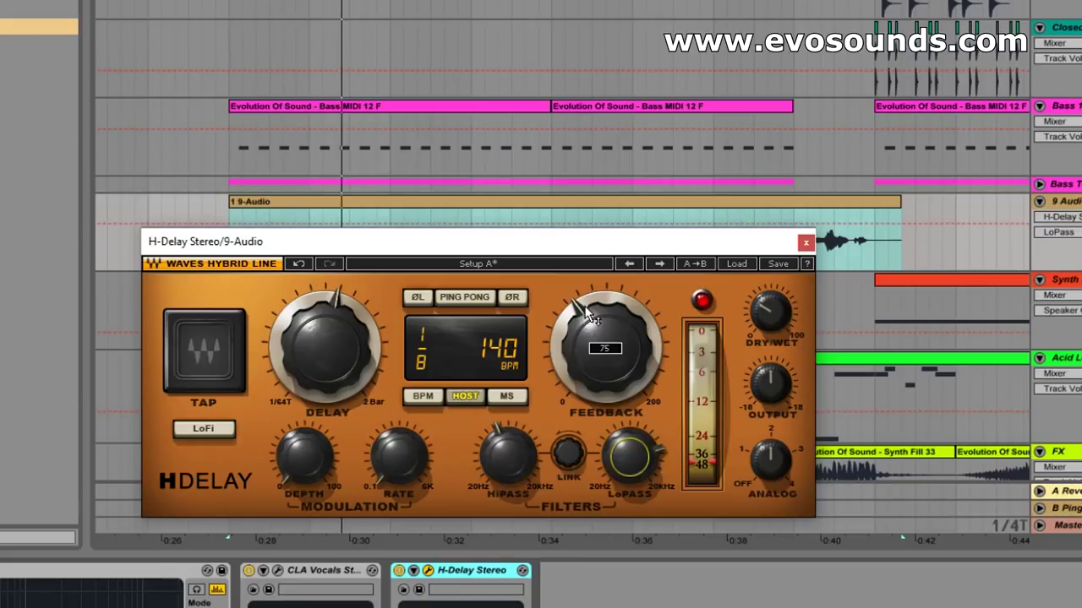
{"action": "mouse_move", "coordinate": [507, 457]}
{"action": "left_mouse_down"}
{"action": "mouse_move", "coordinate": [507, 470]}
{"action": "mouse_move", "coordinate": [507, 443]}
{"action": "left_mouse_up"}
{"action": "left_click_drag", "start_coordinate": [629, 458], "coordinate": [628, 422]}
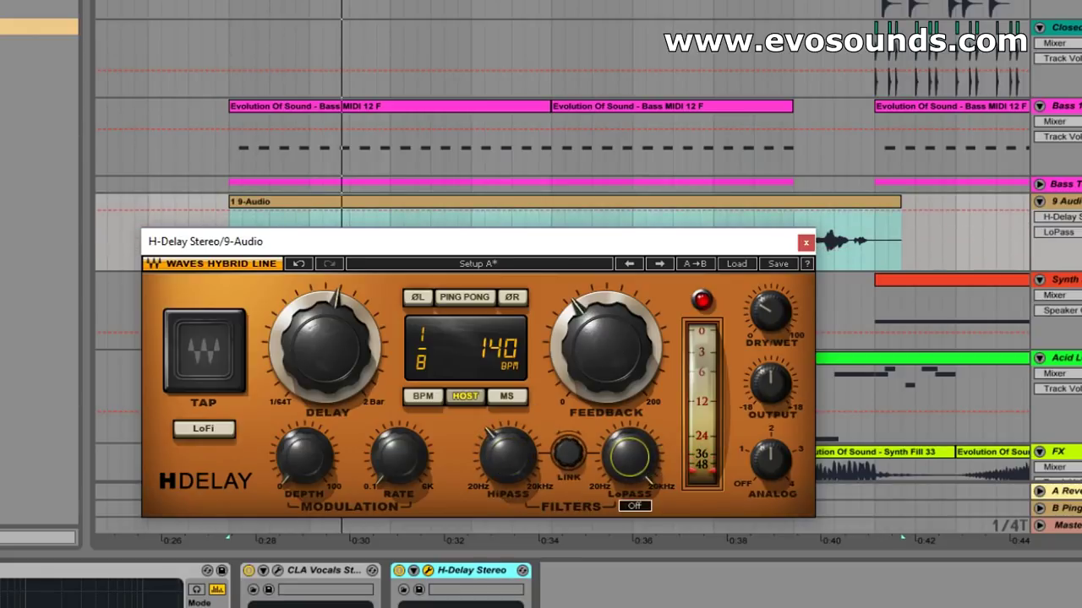
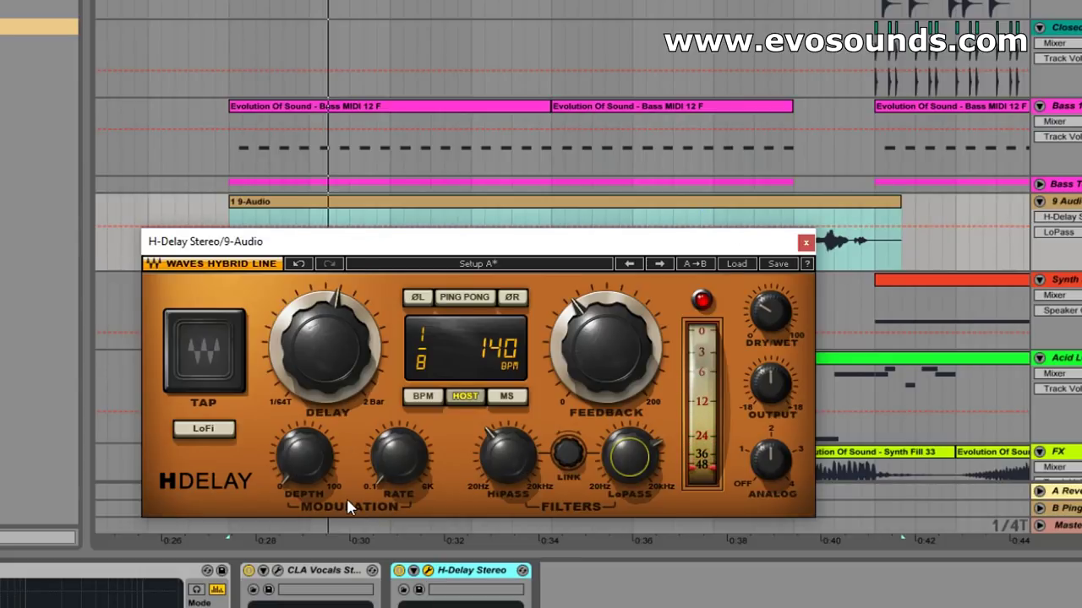
Set the H-Delay modulation depth to 10 and bring in a slow modulation rate while listening to the vocal
{"action": "left_click_drag", "start_coordinate": [307, 474], "coordinate": [307, 427]}
{"action": "key", "text": "space"}
{"action": "left_click_drag", "start_coordinate": [411, 475], "coordinate": [391, 448]}
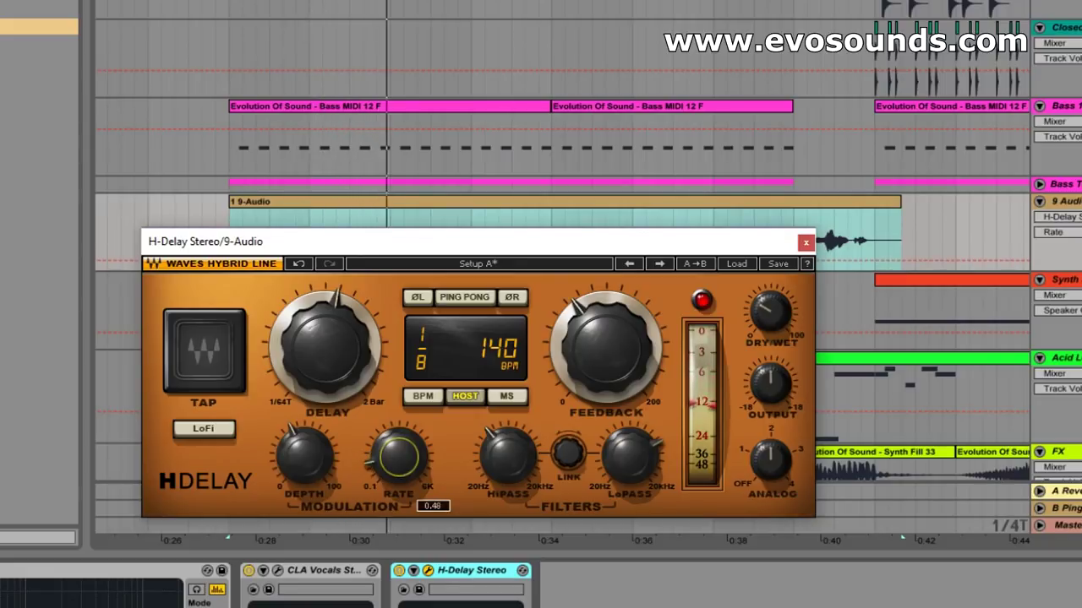
{"action": "left_click", "coordinate": [303, 456]}
{"action": "left_click_drag", "start_coordinate": [301, 455], "coordinate": [301, 462]}
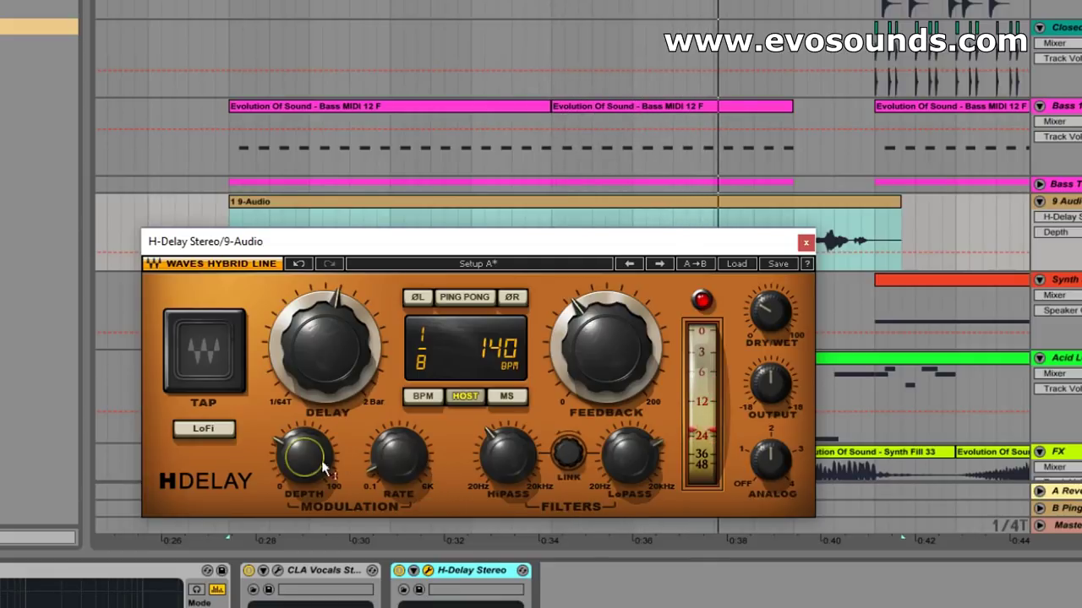
{"action": "left_click_drag", "start_coordinate": [304, 456], "coordinate": [304, 486]}
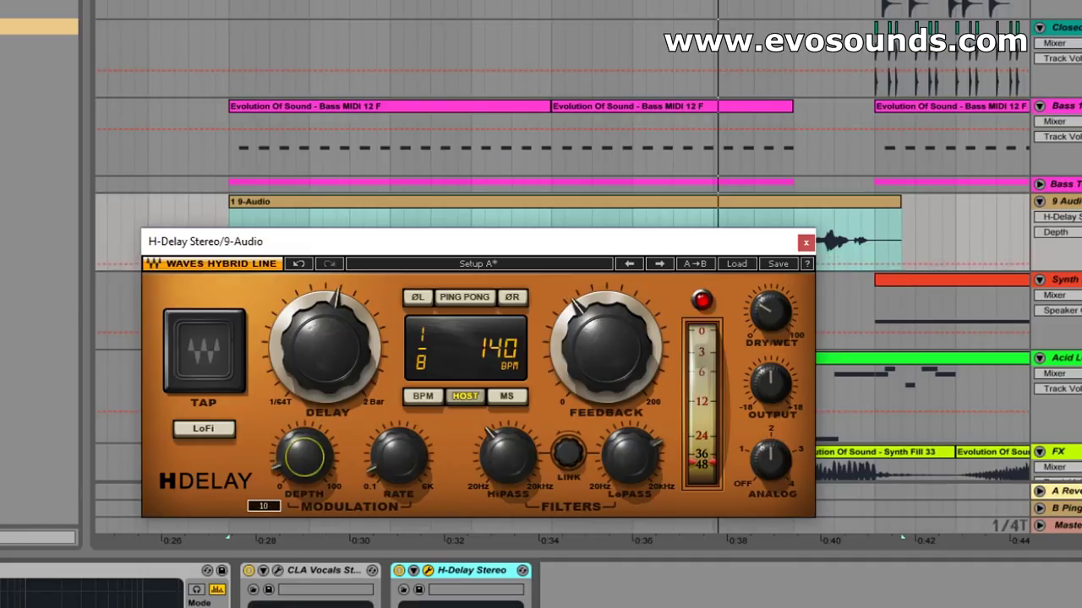
{"action": "left_click_drag", "start_coordinate": [394, 451], "coordinate": [398, 469]}
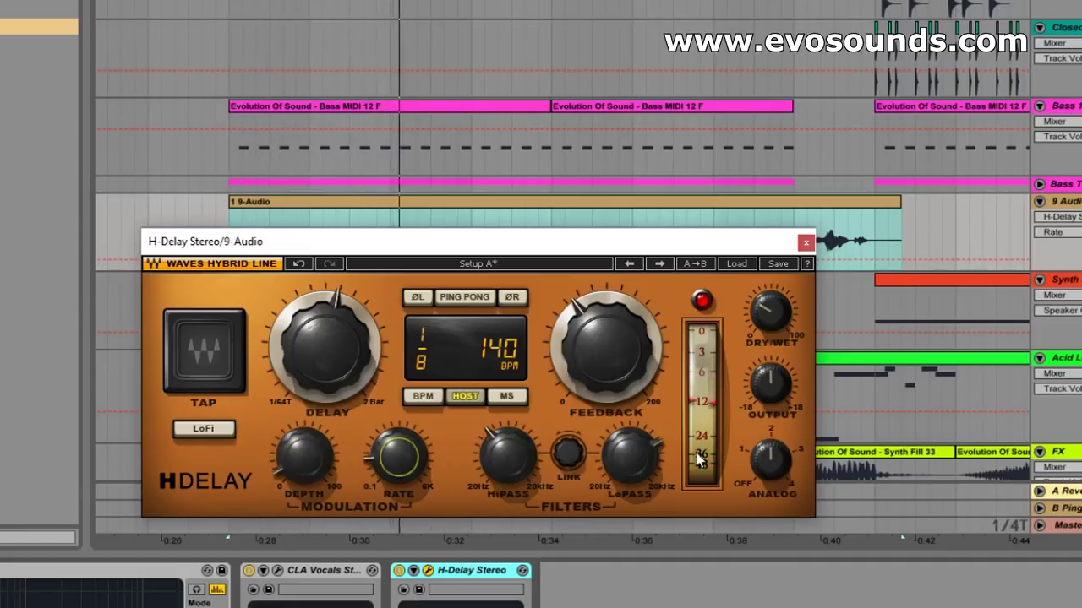
Set the H-Delay feedback to 69, slightly adjust its dry/wet mix, and restart playback to hear the vocal
{"action": "left_click_drag", "start_coordinate": [628, 363], "coordinate": [628, 369]}
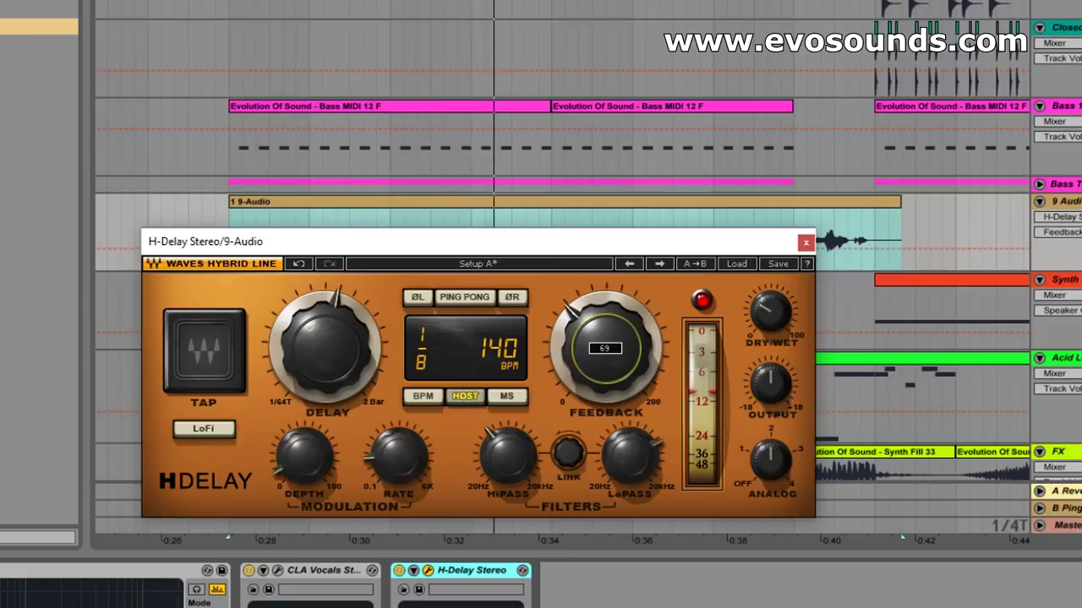
{"action": "left_click_drag", "start_coordinate": [767, 322], "coordinate": [767, 329]}
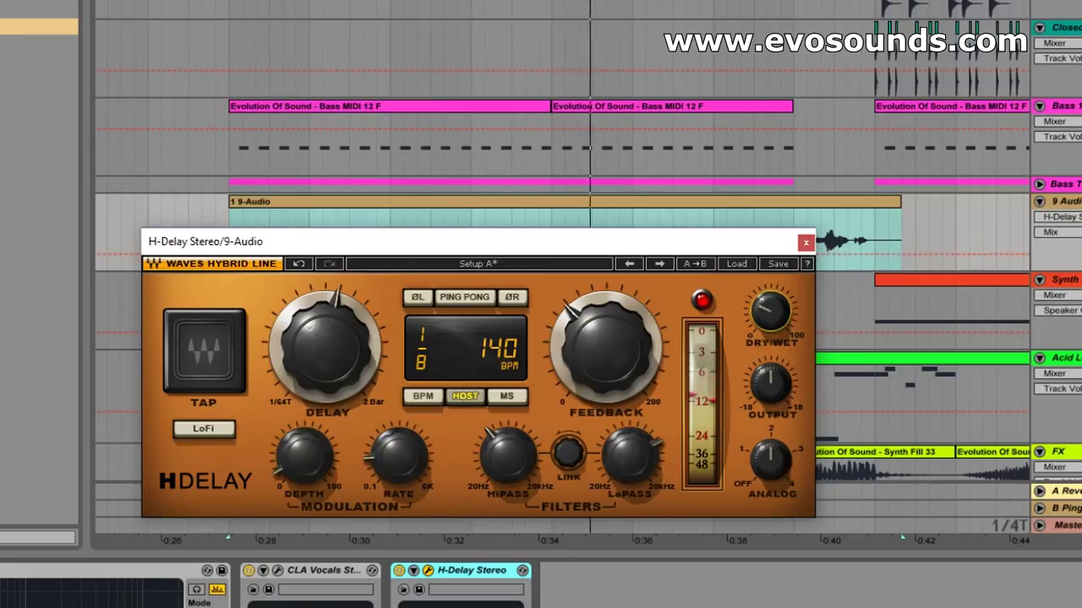
{"action": "key", "text": "space"}
{"action": "key", "text": "space"}
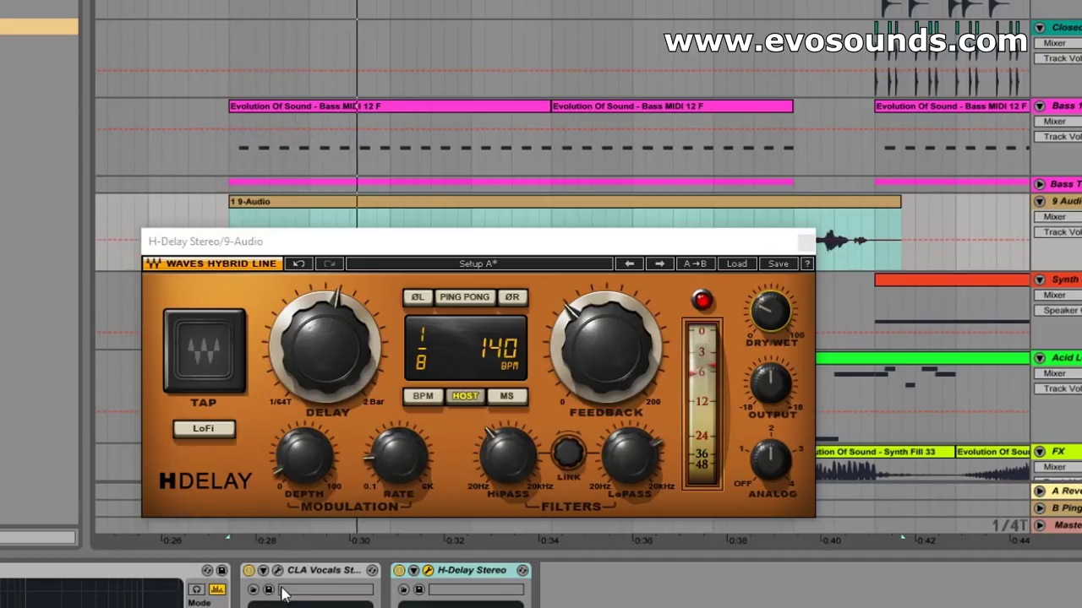
Audition the vocal with the CLA Vocals pitch spreader fader lowered, raise the fader again, and close the plugin
{"action": "left_click", "coordinate": [1078, 209]}
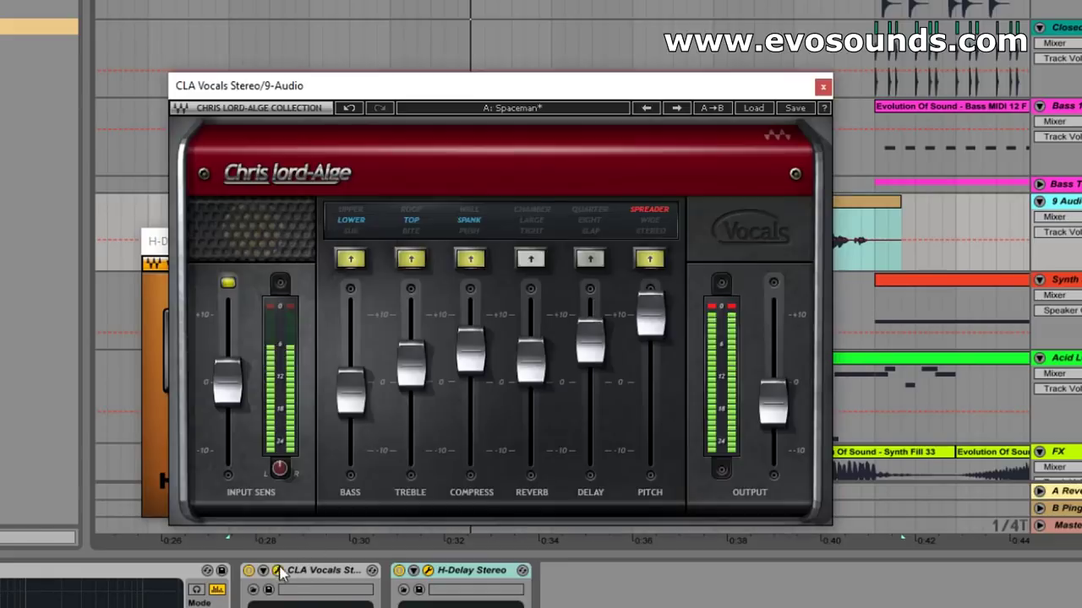
{"action": "left_click", "coordinate": [277, 570]}
{"action": "left_click_drag", "start_coordinate": [649, 311], "coordinate": [660, 423]}
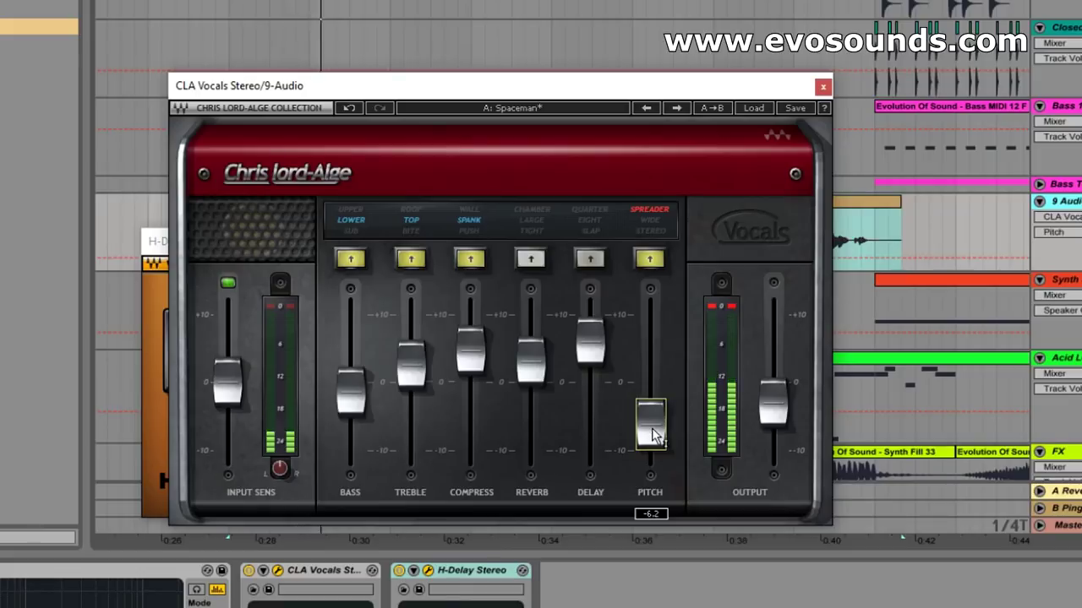
{"action": "left_click_drag", "start_coordinate": [655, 436], "coordinate": [667, 278]}
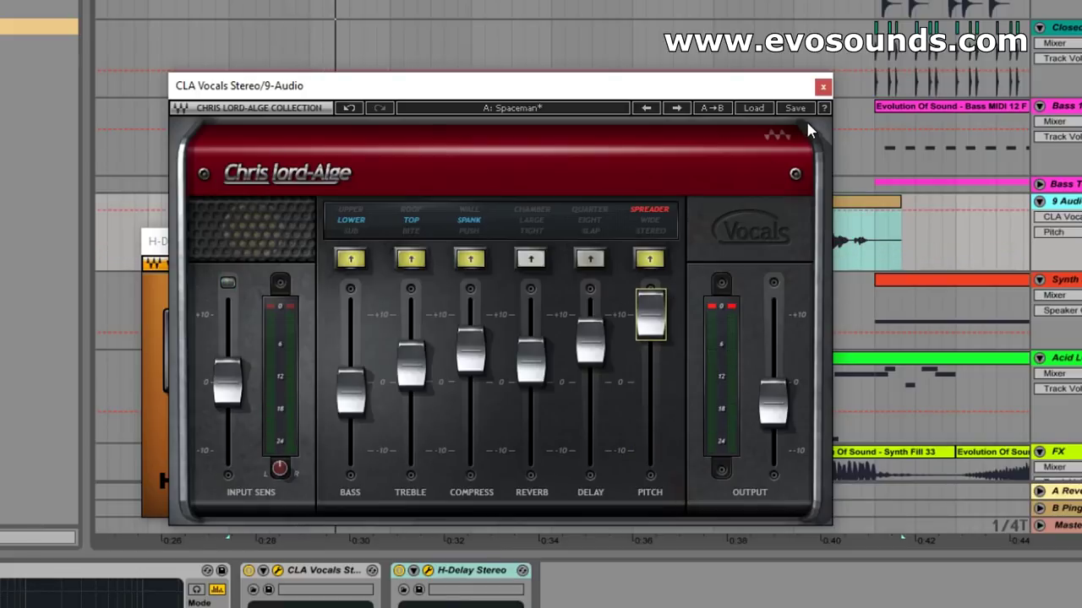
{"action": "left_click", "coordinate": [822, 87]}
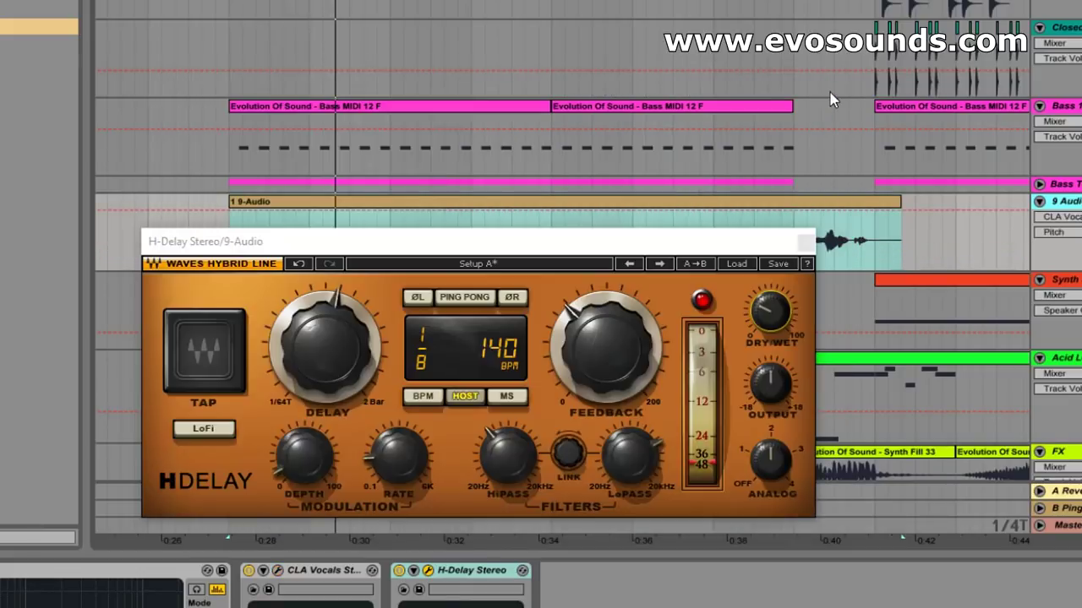
Turn on ping pong mode in H-Delay and close the plugin window
{"action": "left_click", "coordinate": [468, 305]}
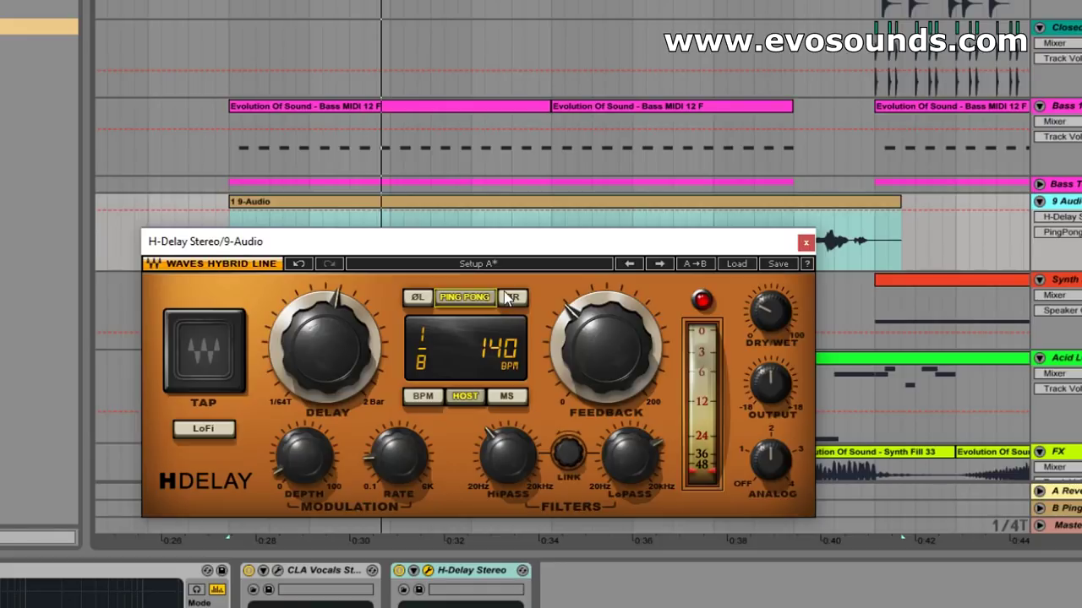
{"action": "left_click", "coordinate": [805, 243]}
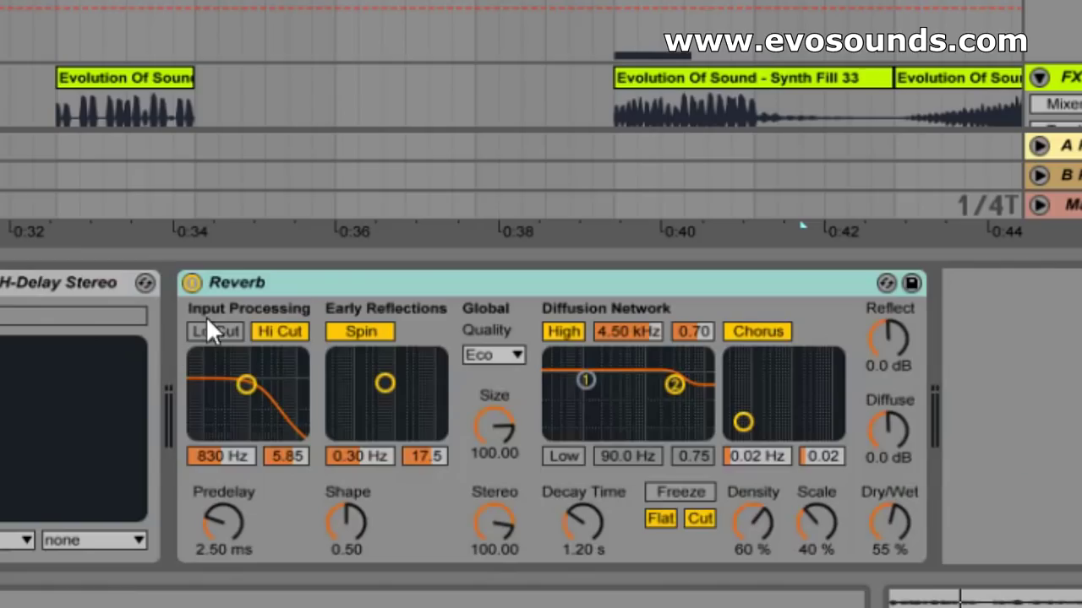
Enable the Reverb's low cut and set its input filter to 1.62 kHz with a width of 4.40, auditioning at 100% wet
{"action": "left_click", "coordinate": [231, 331]}
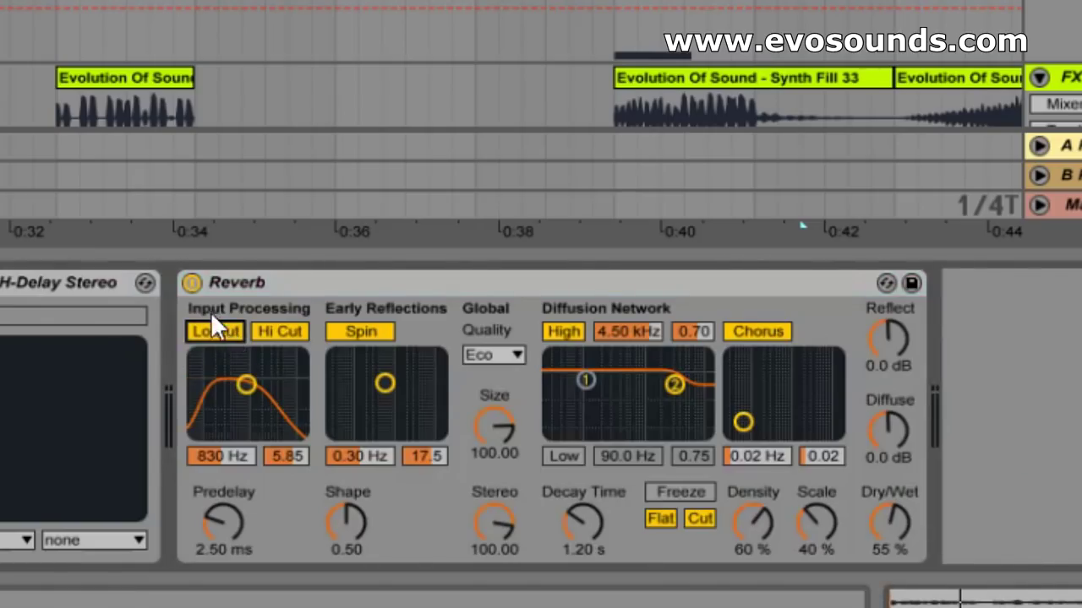
{"action": "left_click_drag", "start_coordinate": [232, 393], "coordinate": [256, 385]}
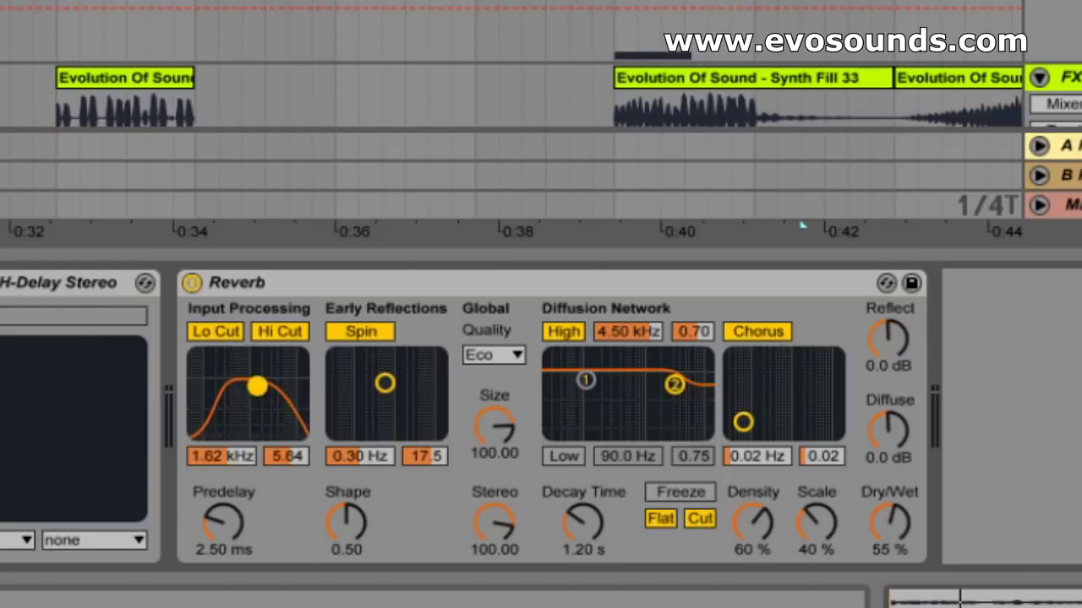
{"action": "left_click_drag", "start_coordinate": [885, 549], "coordinate": [885, 473]}
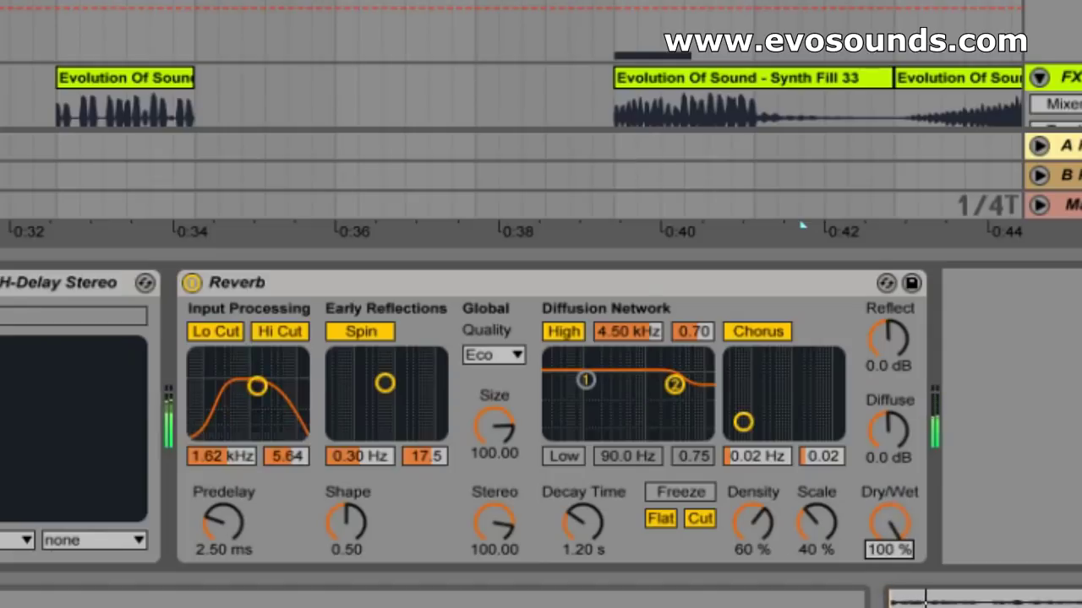
{"action": "left_click_drag", "start_coordinate": [288, 404], "coordinate": [259, 397]}
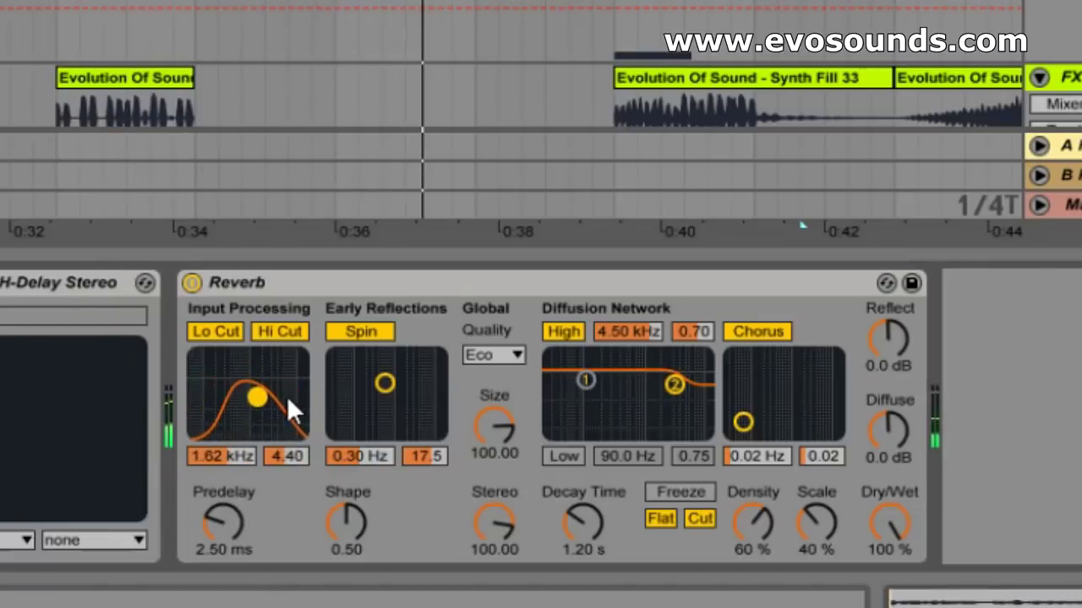
Set the Reverb size to 2.57, the decay time to 3.02 s and the dry/wet mix to 23%
{"action": "left_click_drag", "start_coordinate": [889, 522], "coordinate": [889, 549]}
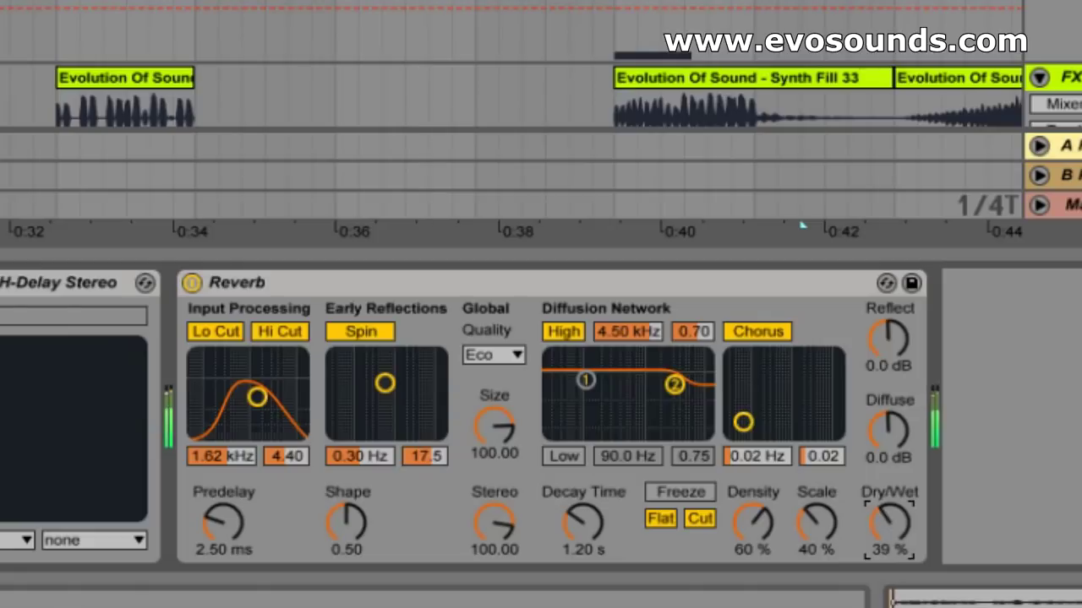
{"action": "left_click", "coordinate": [491, 426]}
{"action": "left_click_drag", "start_coordinate": [475, 453], "coordinate": [475, 524]}
{"action": "left_click_drag", "start_coordinate": [584, 521], "coordinate": [584, 485]}
{"action": "left_click_drag", "start_coordinate": [888, 538], "coordinate": [889, 568]}
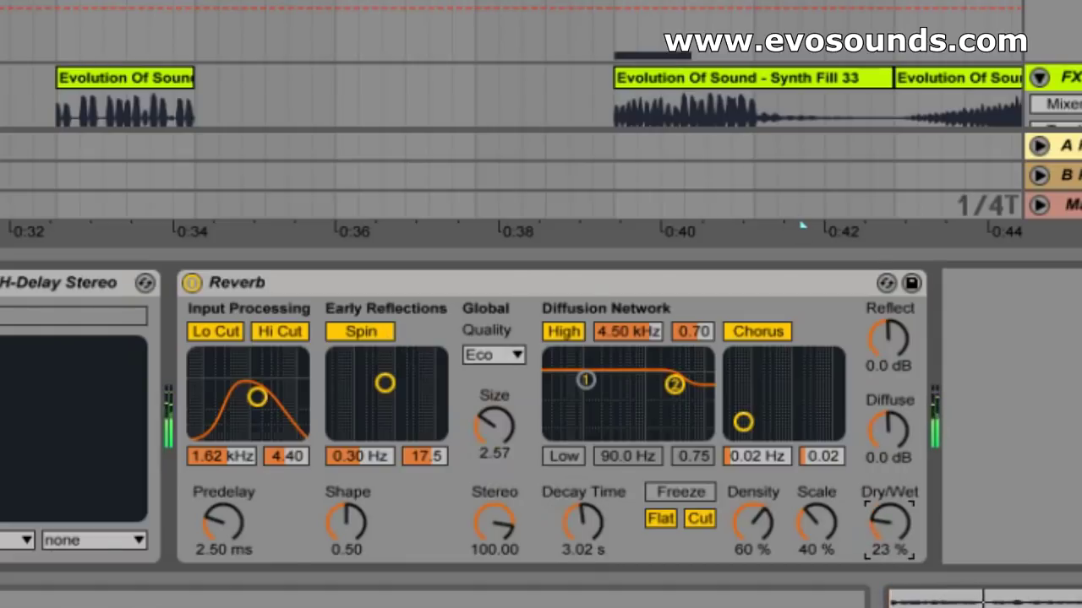
Enable the Reverb's low diffusion filter at 88.4 Hz and 0.48, set the high filter to 2.54 kHz and 0.45, and choose High quality
{"action": "left_click", "coordinate": [564, 455]}
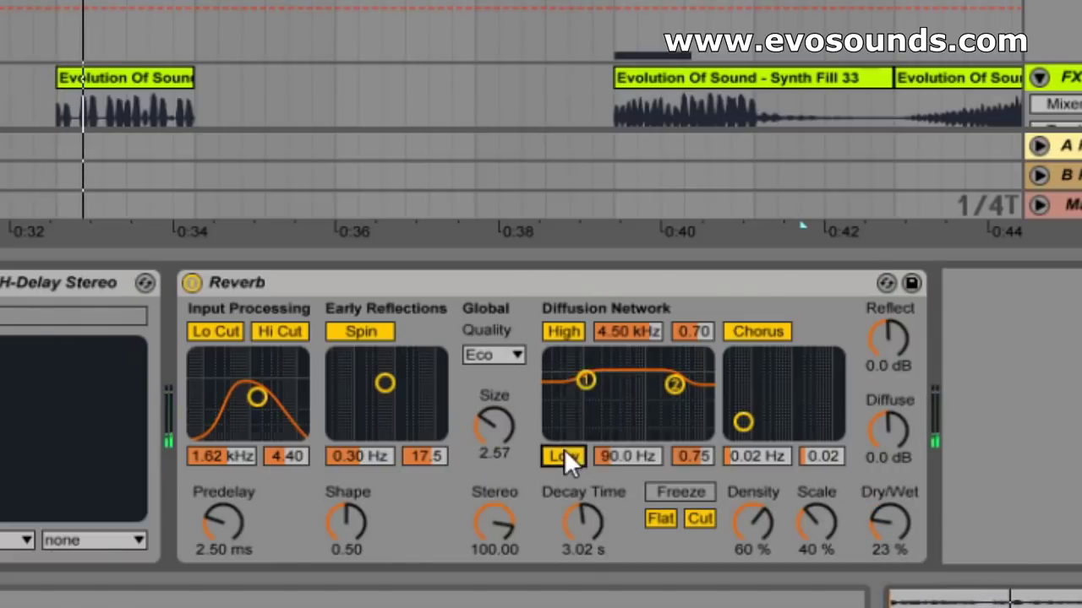
{"action": "left_click_drag", "start_coordinate": [586, 382], "coordinate": [585, 406]}
{"action": "left_click_drag", "start_coordinate": [673, 385], "coordinate": [662, 408]}
{"action": "left_click", "coordinate": [499, 357]}
{"action": "left_click", "coordinate": [499, 425]}
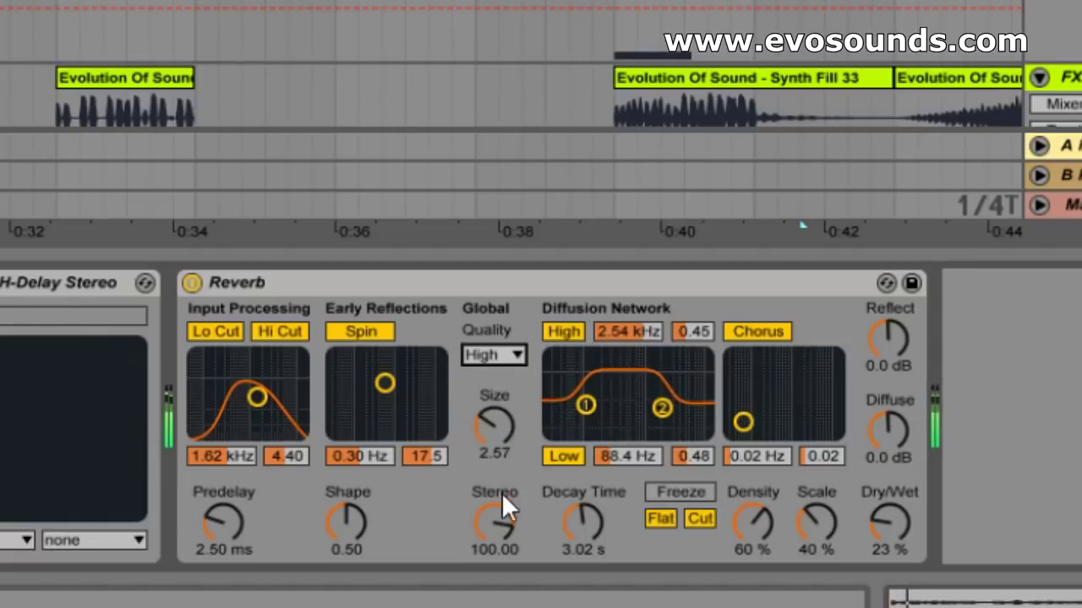
Compare wide and mono Reverb stereo settings, then set stereo to 98.10 and the dry/wet mix to 30%
{"action": "mouse_move", "coordinate": [494, 522]}
{"action": "left_mouse_down"}
{"action": "mouse_move", "coordinate": [494, 487]}
{"action": "mouse_move", "coordinate": [494, 509]}
{"action": "left_mouse_up"}
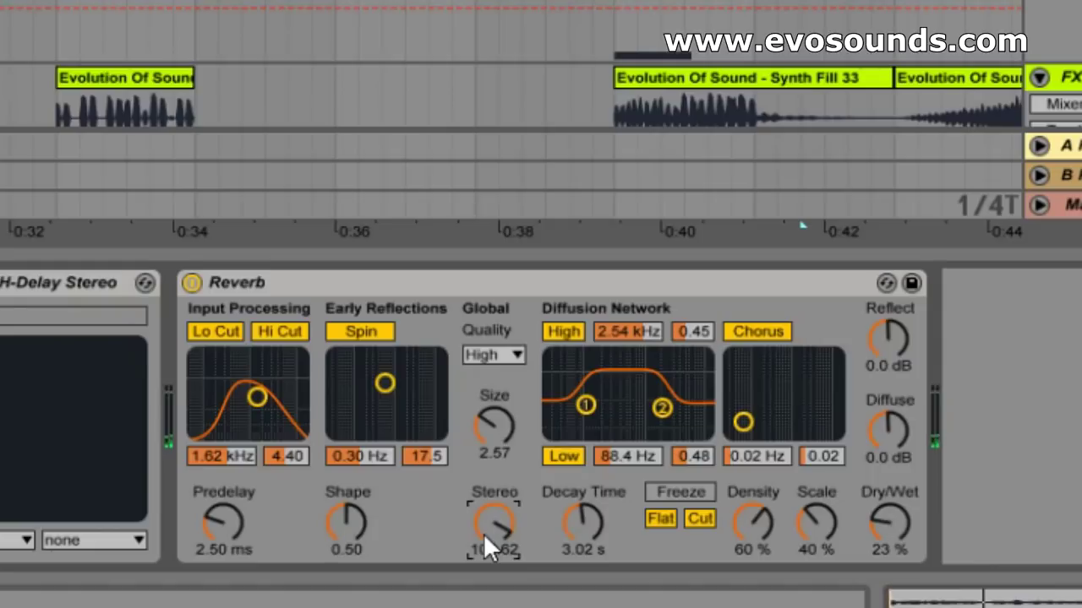
{"action": "left_click_drag", "start_coordinate": [484, 533], "coordinate": [483, 591]}
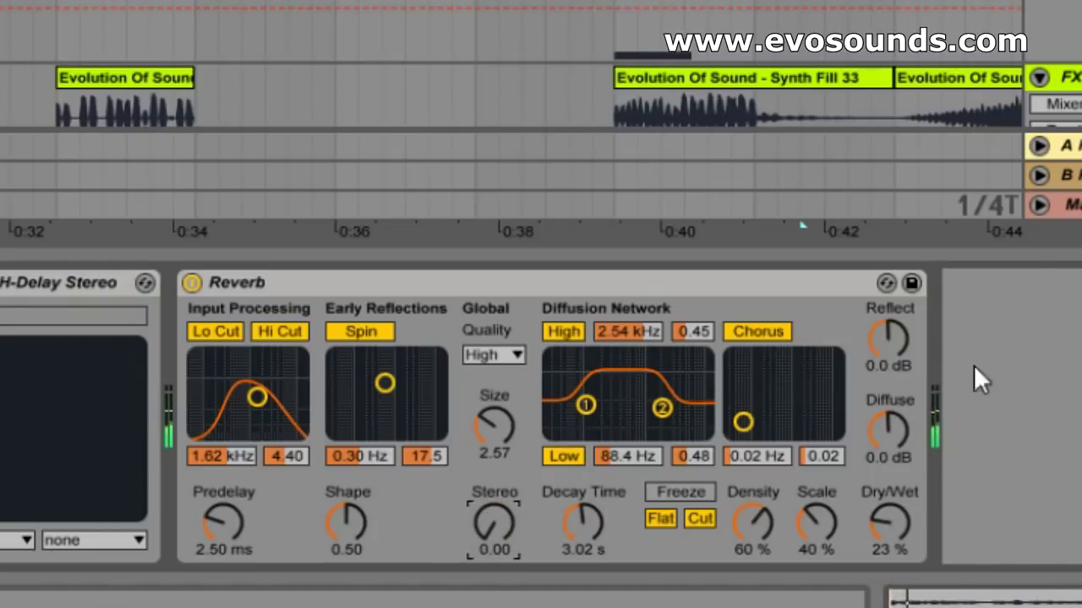
{"action": "left_click_drag", "start_coordinate": [890, 524], "coordinate": [889, 397]}
{"action": "left_click_drag", "start_coordinate": [503, 522], "coordinate": [536, 492]}
{"action": "left_click_drag", "start_coordinate": [889, 522], "coordinate": [889, 566]}
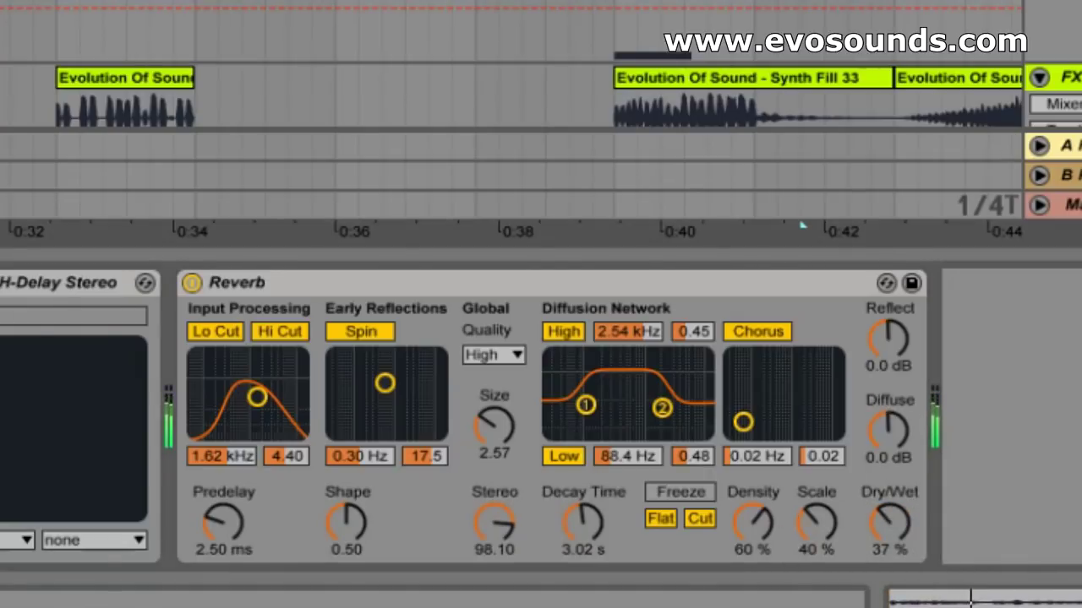
{"action": "left_click_drag", "start_coordinate": [889, 522], "coordinate": [889, 534]}
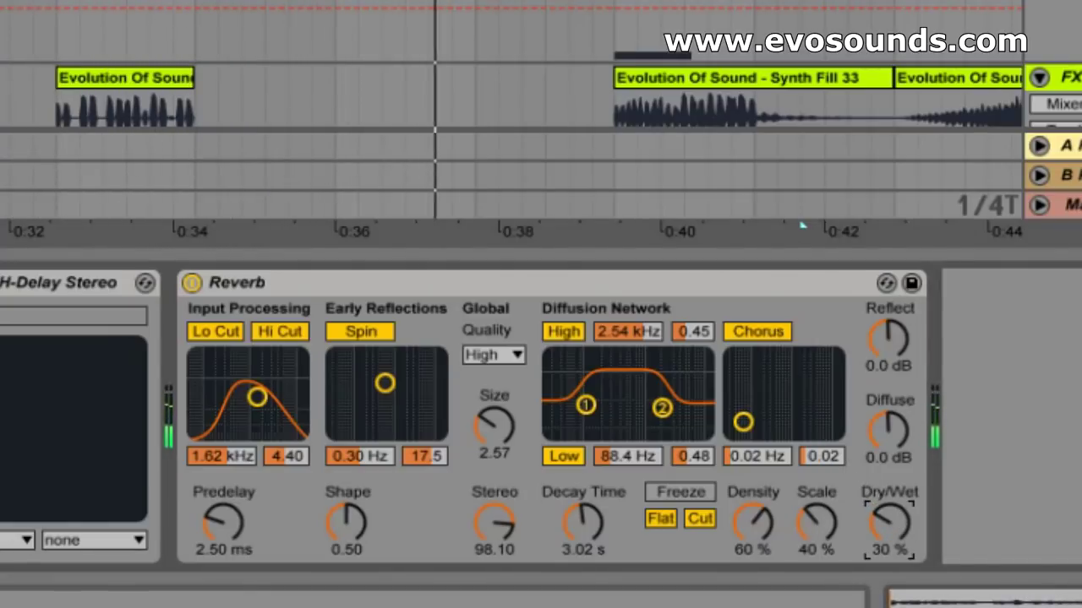
Add an empty Audio Effect Rack after the Reverb on the vocal track
{"action": "left_click", "coordinate": [493, 297]}
{"action": "left_click", "coordinate": [803, 225]}
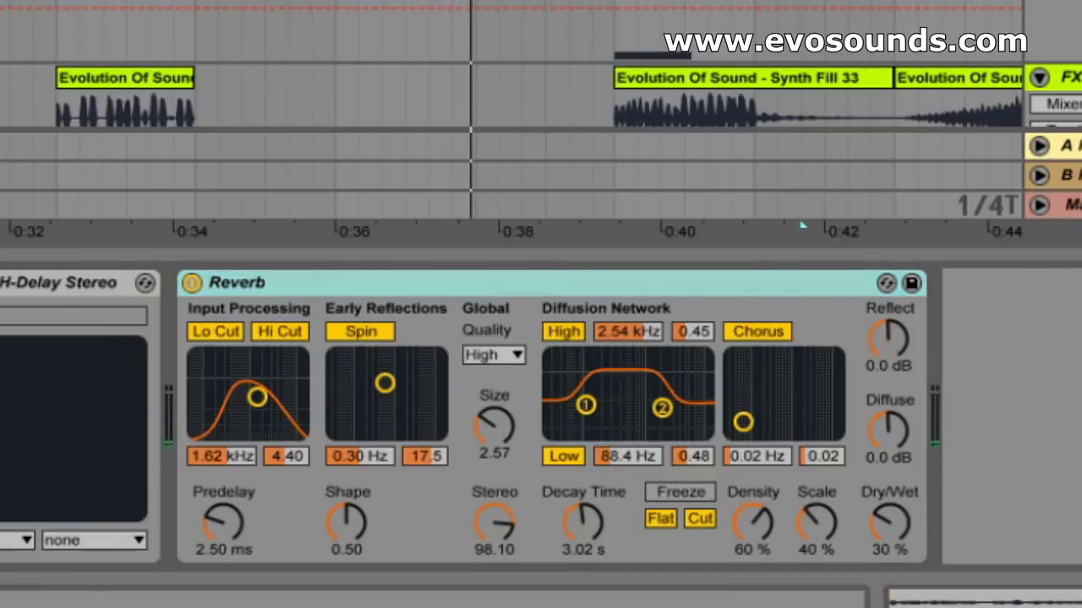
{"action": "left_click_drag", "start_coordinate": [0, 475], "coordinate": [871, 461]}
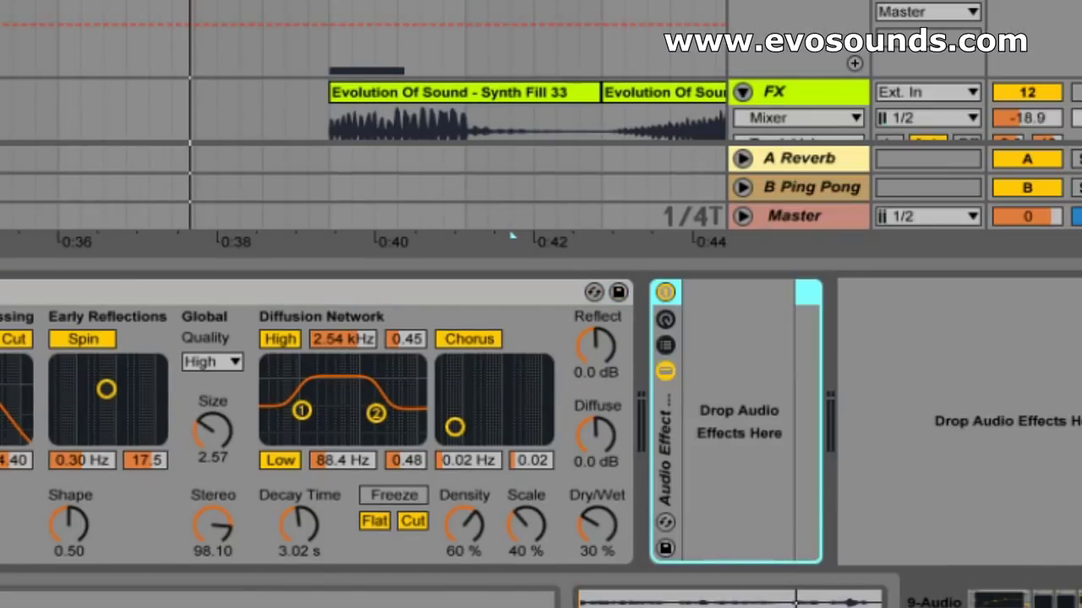
{"action": "left_click", "coordinate": [512, 237]}
{"action": "left_click_drag", "start_coordinate": [0, 508], "coordinate": [712, 508]}
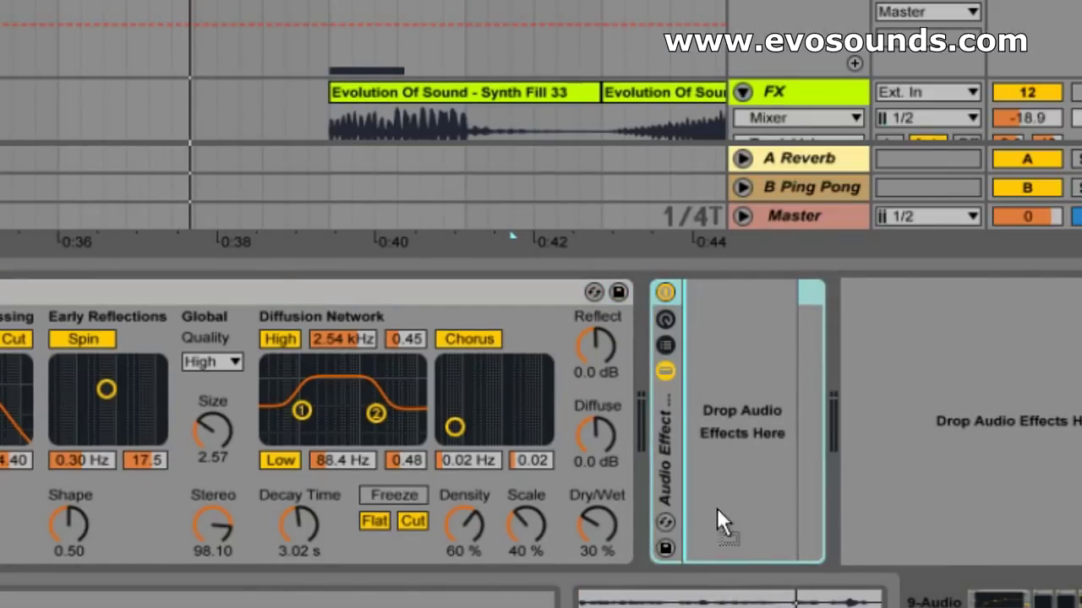
Add a Phaser at the end of the vocal's device chain and delete the empty Audio Effect Rack before it
{"action": "left_click_drag", "start_coordinate": [698, 431], "coordinate": [894, 410]}
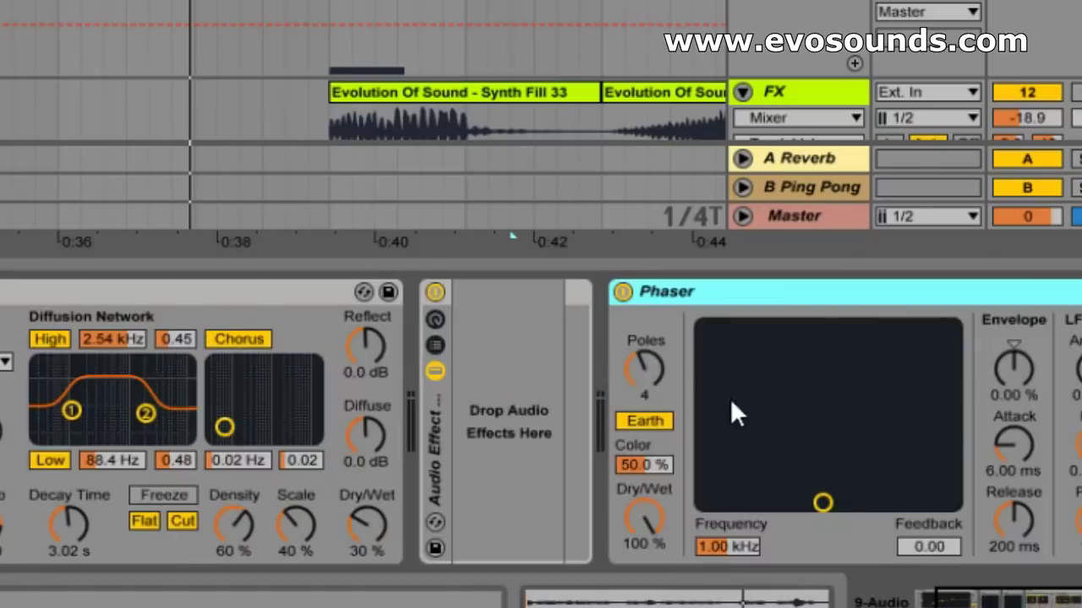
{"action": "left_click", "coordinate": [450, 467]}
{"action": "key", "text": "Delete"}
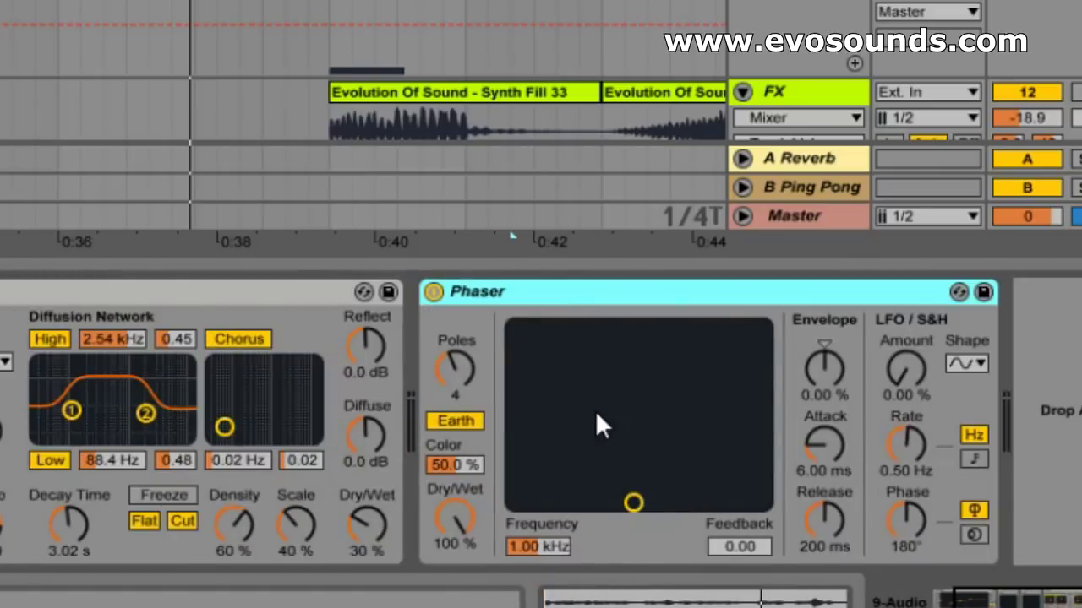
Sweep the Phaser's frequency and feedback while the vocal plays, ending at 2.52 kHz and 0.90
{"action": "left_click_drag", "start_coordinate": [633, 502], "coordinate": [621, 464]}
{"action": "left_click_drag", "start_coordinate": [582, 314], "coordinate": [590, 203]}
{"action": "left_click_drag", "start_coordinate": [629, 352], "coordinate": [623, 377]}
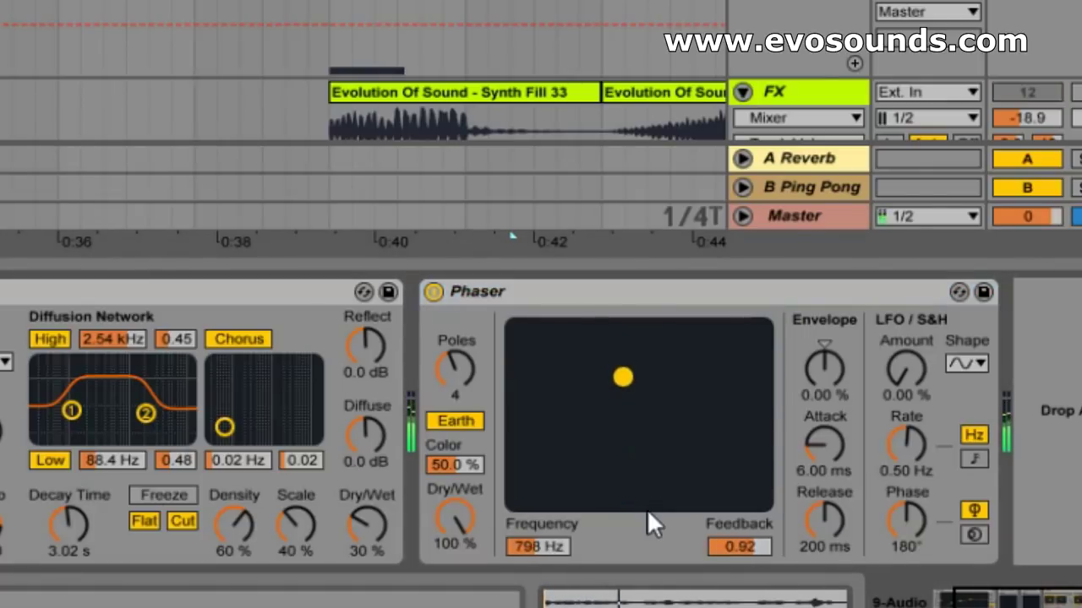
{"action": "left_click_drag", "start_coordinate": [669, 446], "coordinate": [655, 404]}
{"action": "left_click_drag", "start_coordinate": [609, 334], "coordinate": [674, 386]}
Set the Phaser's LFO amount to 58.7% and sync its rate to the tempo at 1/4
{"action": "left_click_drag", "start_coordinate": [904, 367], "coordinate": [904, 269]}
{"action": "left_click", "coordinate": [975, 460]}
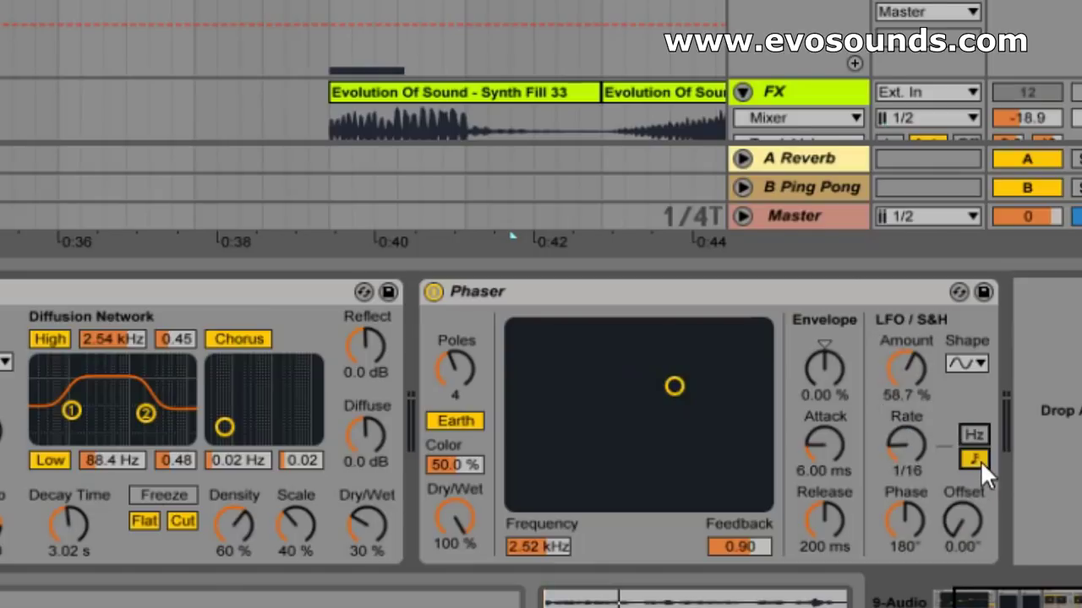
{"action": "left_click_drag", "start_coordinate": [904, 440], "coordinate": [904, 417]}
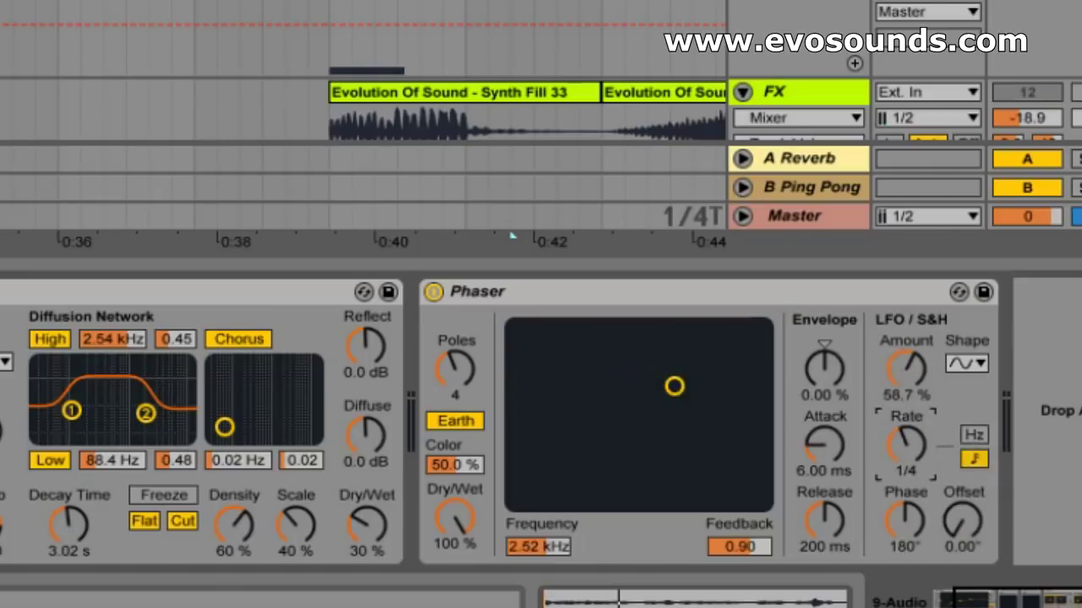
Reduce the Phaser's LFO amount to 26.2% and set its frequency to 406 Hz with feedback at 0.94
{"action": "left_click_drag", "start_coordinate": [668, 406], "coordinate": [627, 391]}
{"action": "left_click_drag", "start_coordinate": [900, 367], "coordinate": [900, 397]}
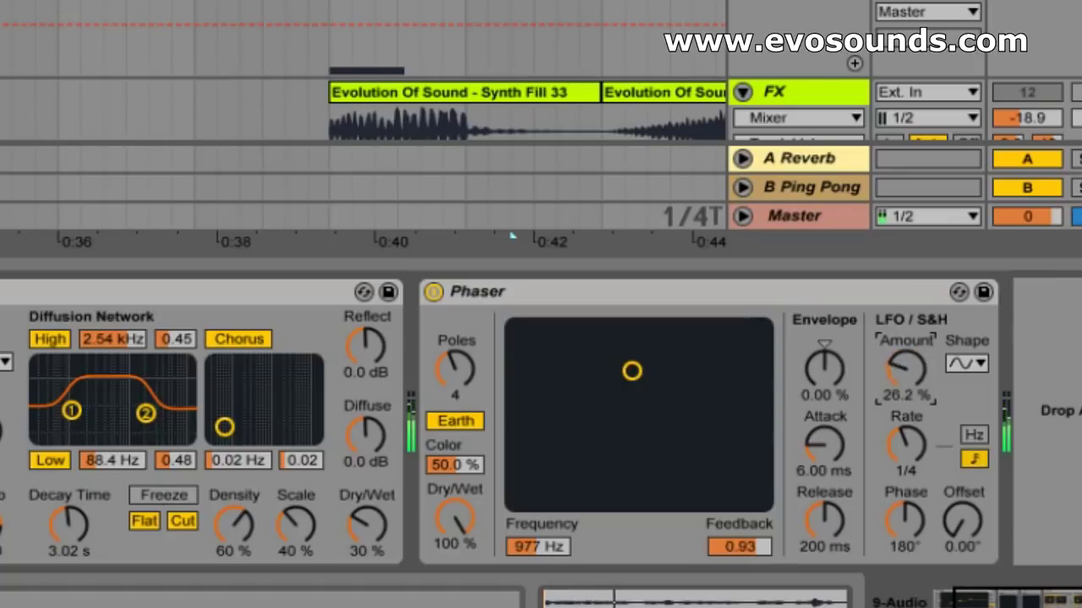
{"action": "left_click_drag", "start_coordinate": [671, 386], "coordinate": [631, 376]}
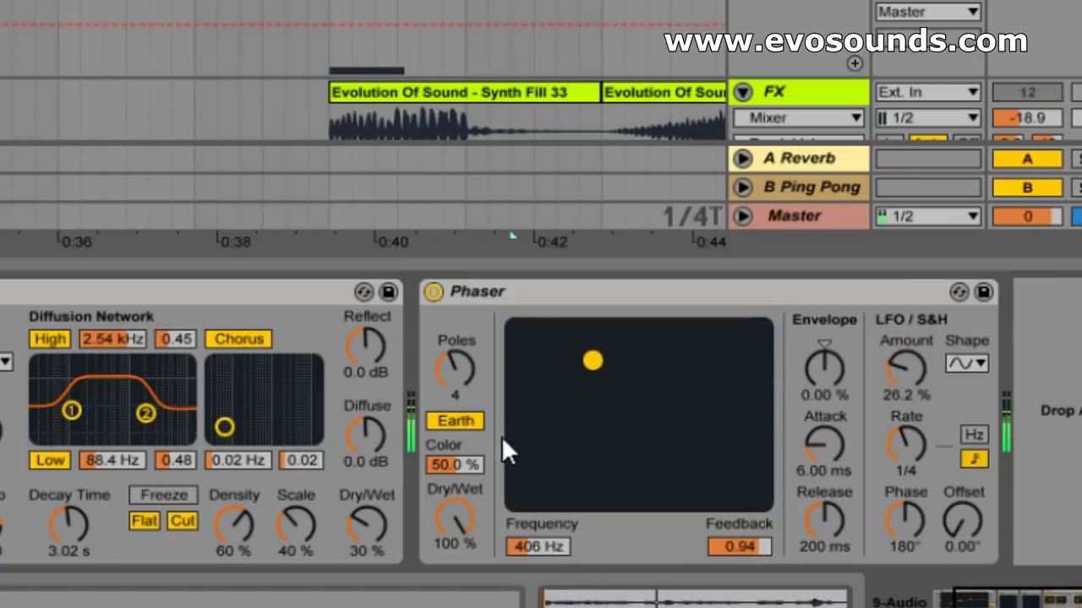
Set the Phaser to 1.37 kHz with feedback 0.95, LFO amount 79.4% and Dry/Wet 35.2%
{"action": "left_click", "coordinate": [468, 425]}
{"action": "left_click_drag", "start_coordinate": [597, 382], "coordinate": [644, 374]}
{"action": "left_click_drag", "start_coordinate": [455, 517], "coordinate": [454, 553]}
{"action": "left_click", "coordinate": [455, 420]}
{"action": "mouse_move", "coordinate": [647, 375]}
{"action": "left_mouse_down"}
{"action": "mouse_move", "coordinate": [614, 363]}
{"action": "mouse_move", "coordinate": [710, 354]}
{"action": "mouse_move", "coordinate": [647, 356]}
{"action": "left_mouse_up"}
{"action": "left_click_drag", "start_coordinate": [916, 381], "coordinate": [916, 331]}
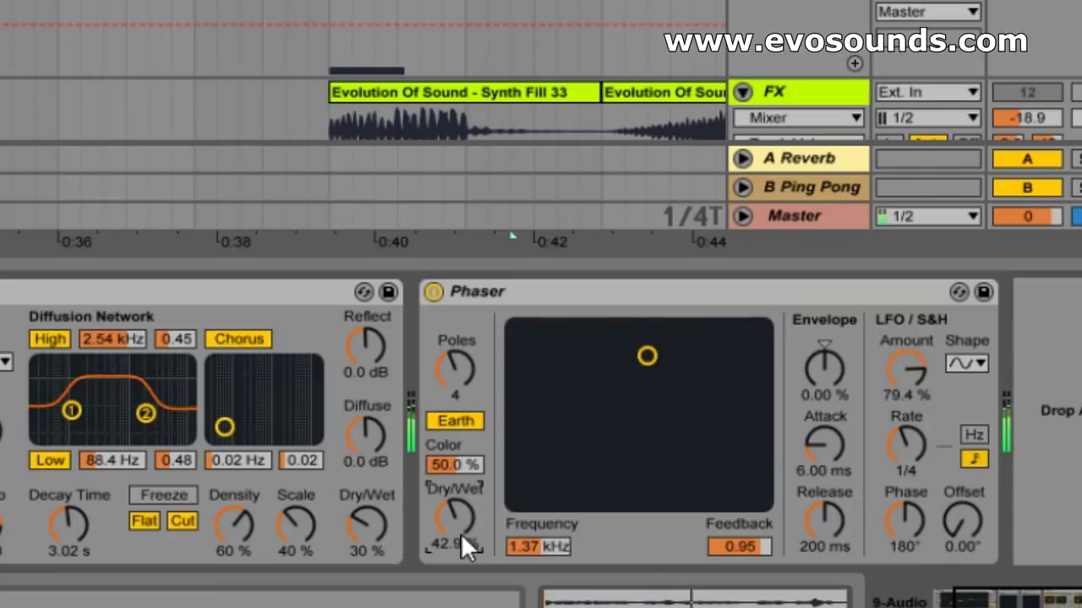
{"action": "left_click_drag", "start_coordinate": [461, 533], "coordinate": [460, 547]}
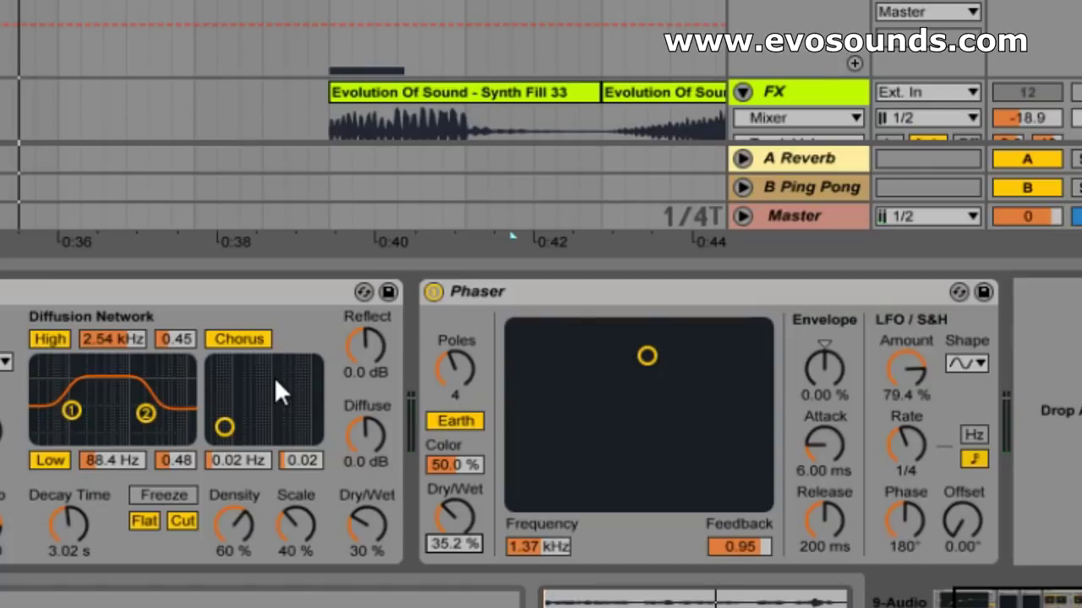
Try the Reverb ahead of the H-Delay in the vocal's device chain and check the H-Delay's settings
{"action": "left_click", "coordinate": [181, 291]}
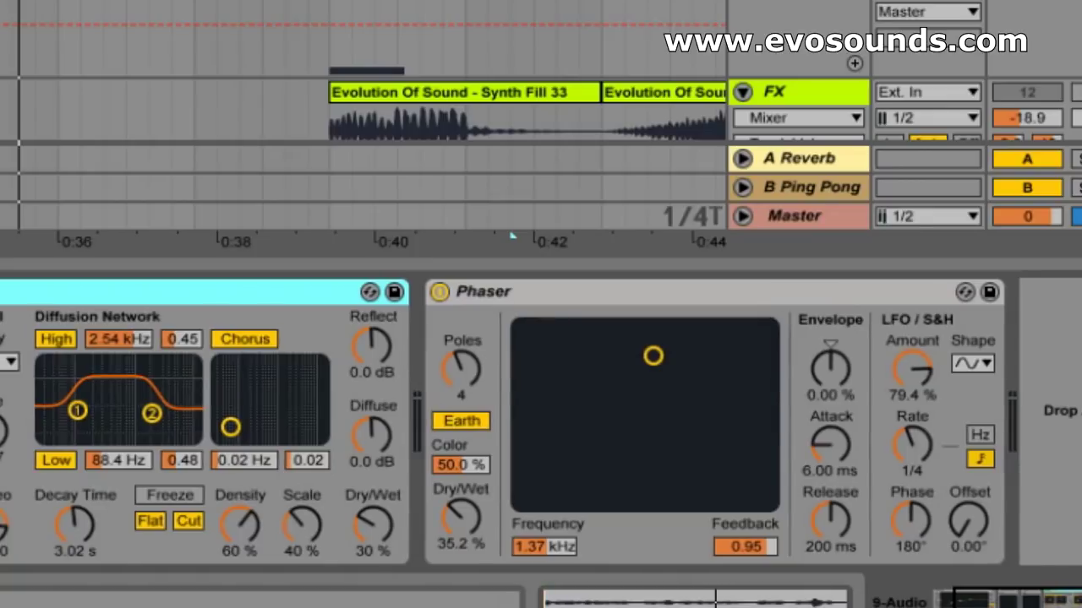
{"action": "left_click_drag", "start_coordinate": [182, 292], "coordinate": [2, 291]}
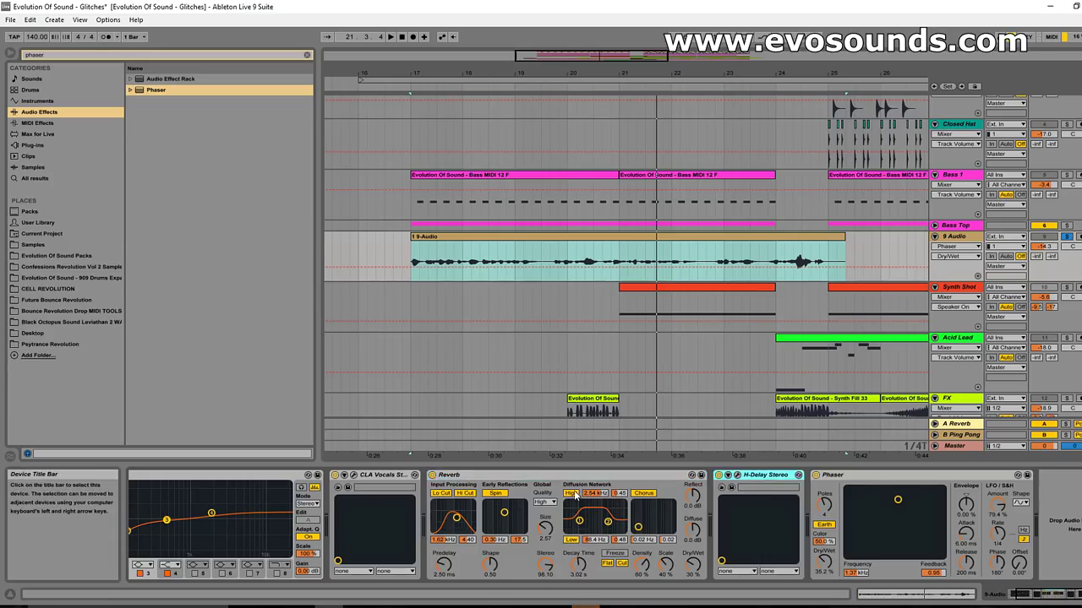
{"action": "left_click", "coordinate": [573, 493]}
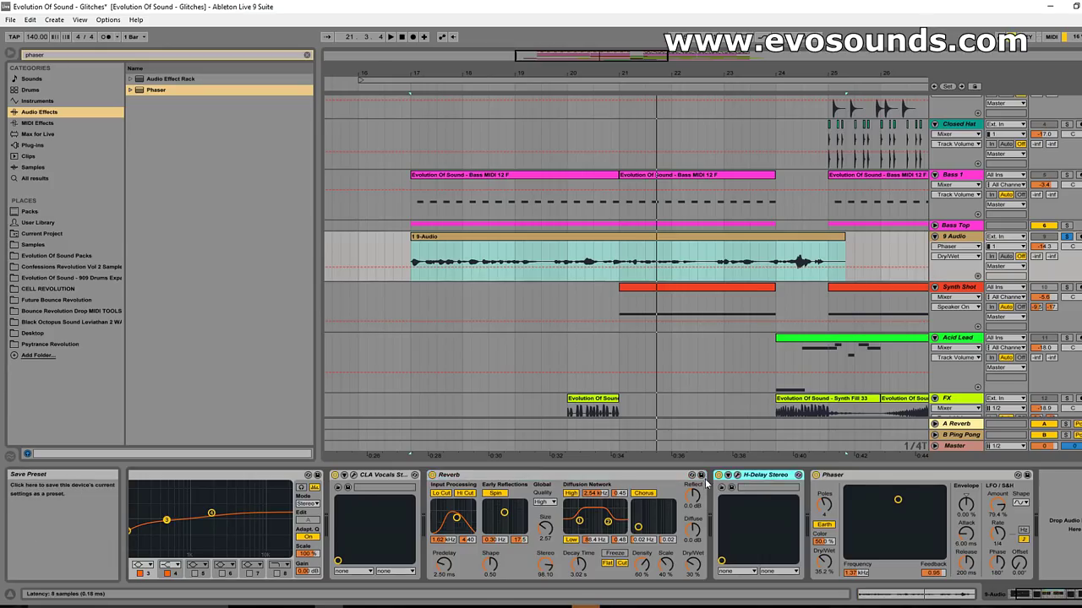
{"action": "left_click", "coordinate": [745, 478]}
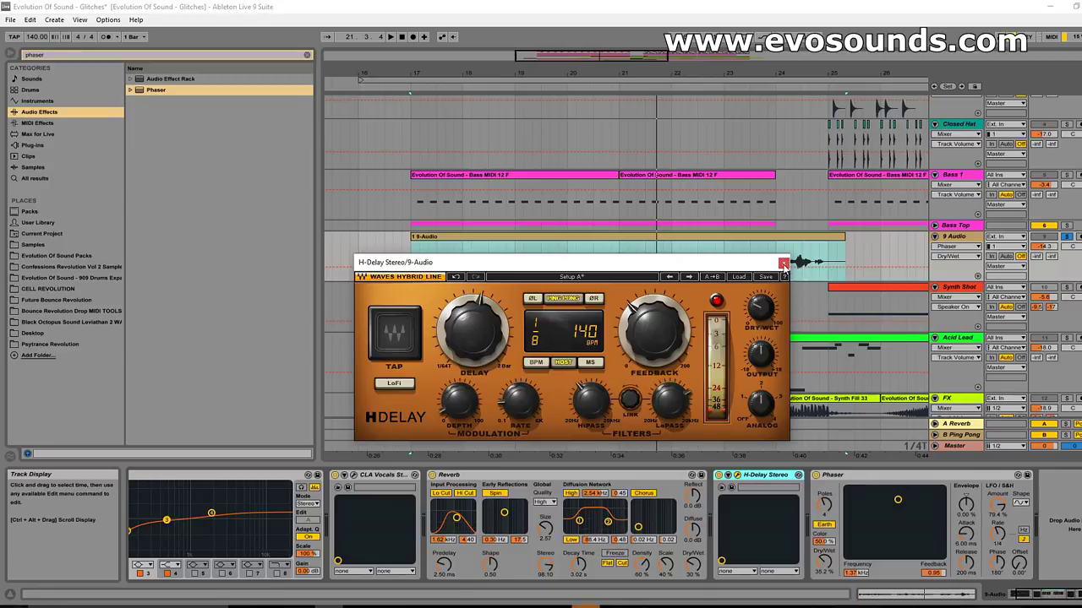
{"action": "left_click", "coordinate": [783, 263]}
{"action": "left_click", "coordinate": [551, 475]}
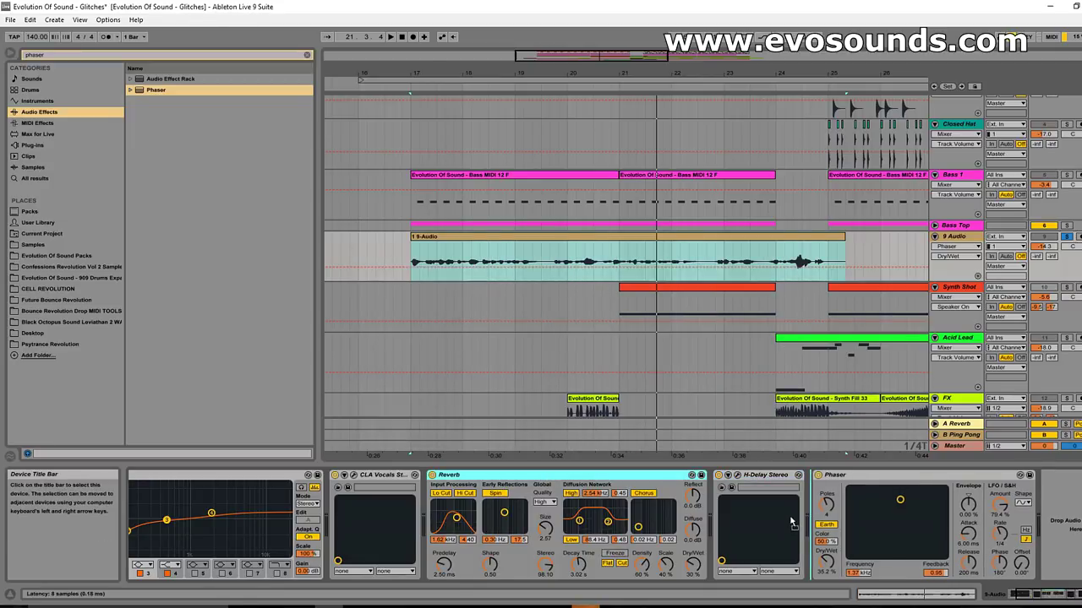
Place the H-Delay and the Phaser ahead of the Reverb in the chain and listen to the vocal
{"action": "left_click_drag", "start_coordinate": [760, 475], "coordinate": [457, 475]}
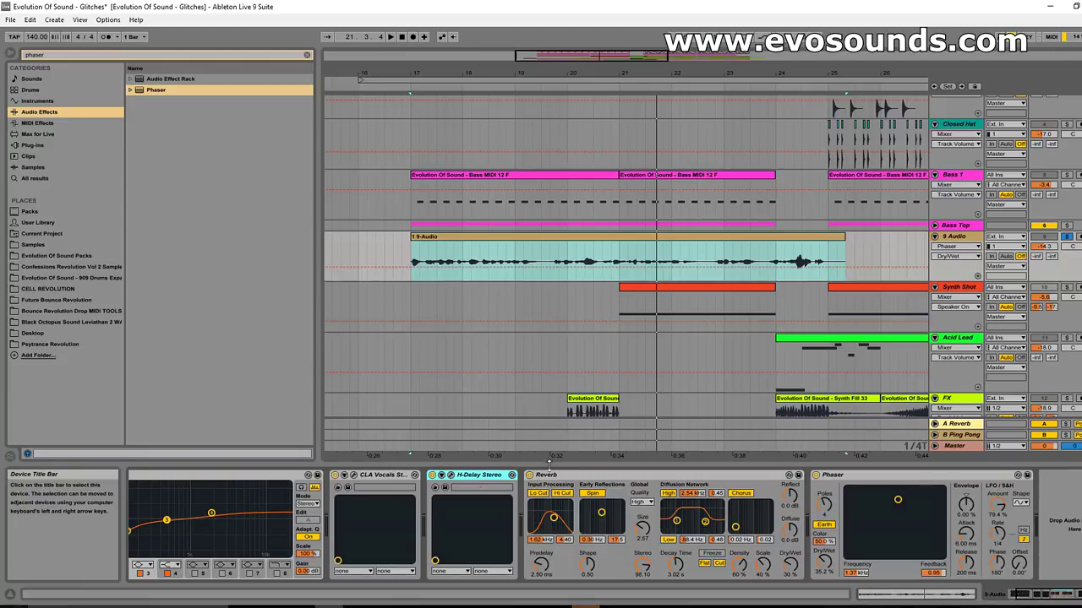
{"action": "left_click_drag", "start_coordinate": [833, 475], "coordinate": [614, 499]}
{"action": "key", "text": "space"}
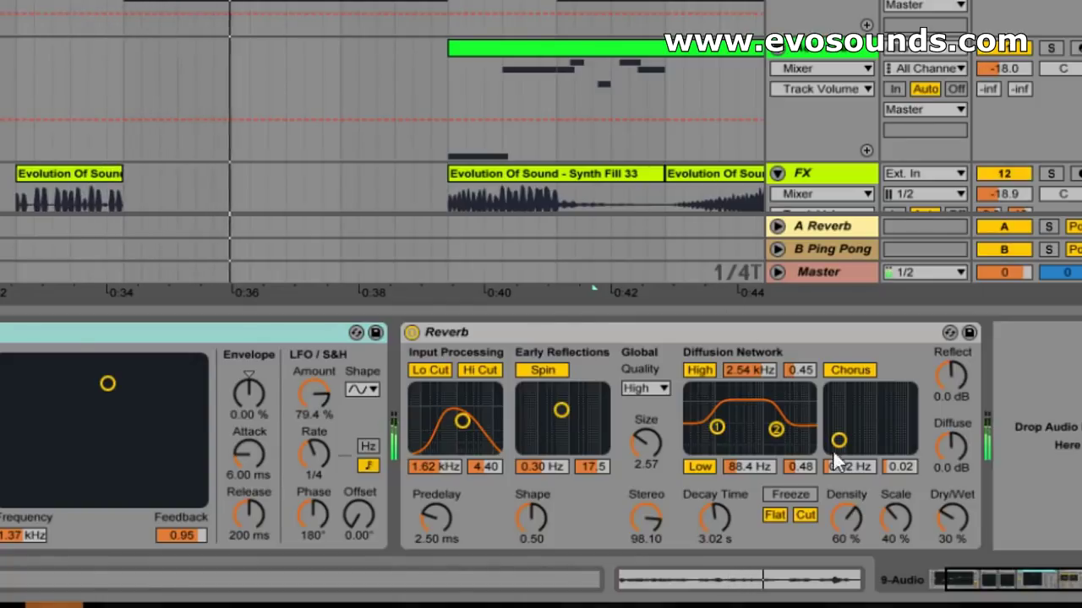
{"action": "left_click", "coordinate": [1038, 584]}
{"action": "left_click_drag", "start_coordinate": [997, 587], "coordinate": [780, 594]}
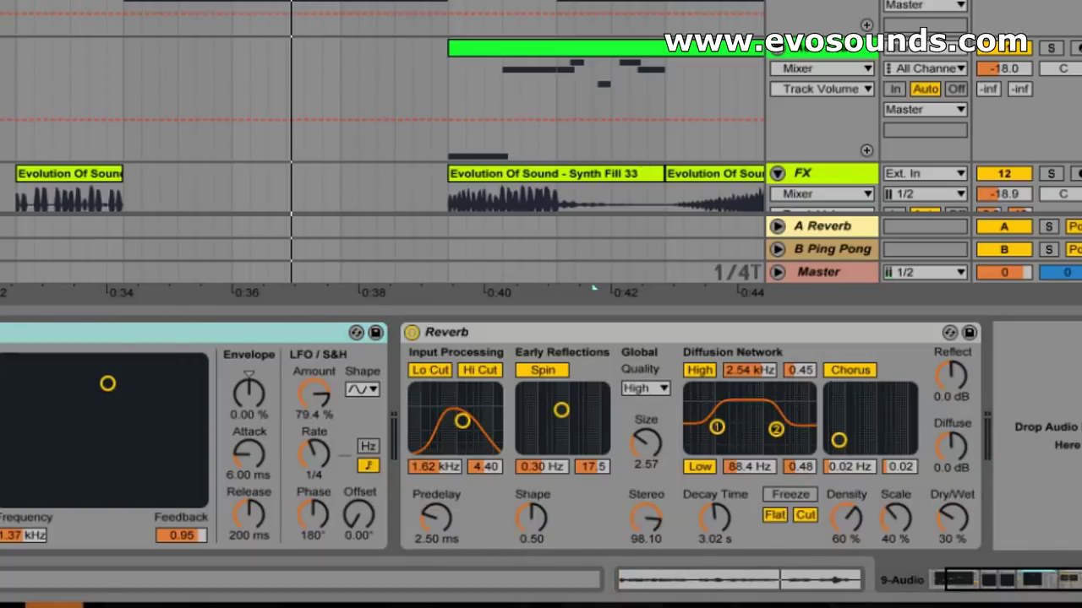
Add a Frequency Shifter after the Reverb, try its coarse frequency during playback and reset it to 0 Hz
{"action": "left_click_drag", "start_coordinate": [1073, 429], "coordinate": [1010, 445]}
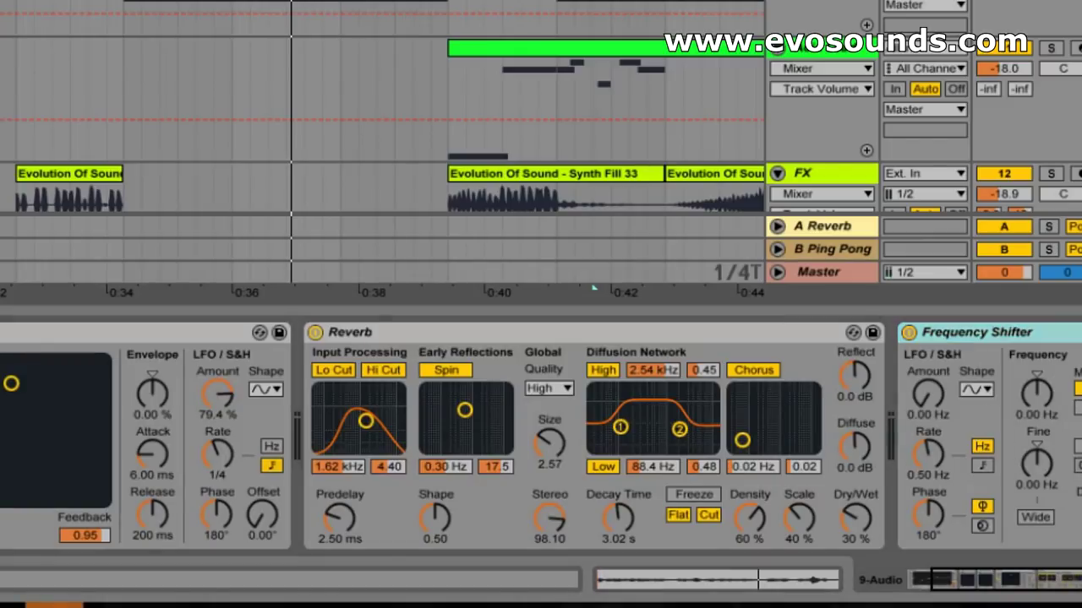
{"action": "left_click", "coordinate": [1034, 387]}
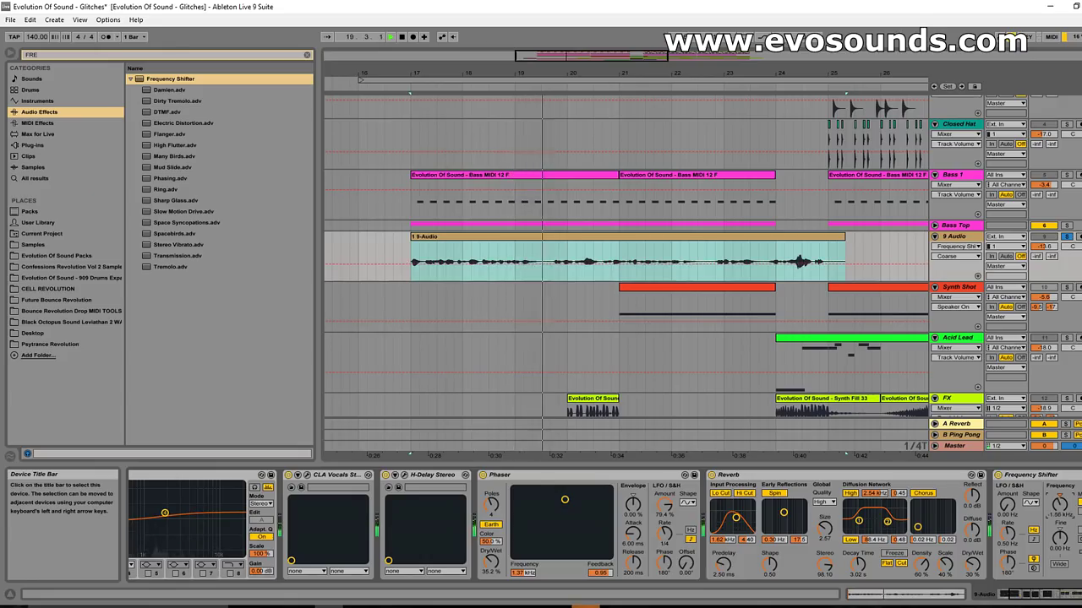
{"action": "right_click", "coordinate": [1058, 499]}
{"action": "left_click", "coordinate": [1036, 530]}
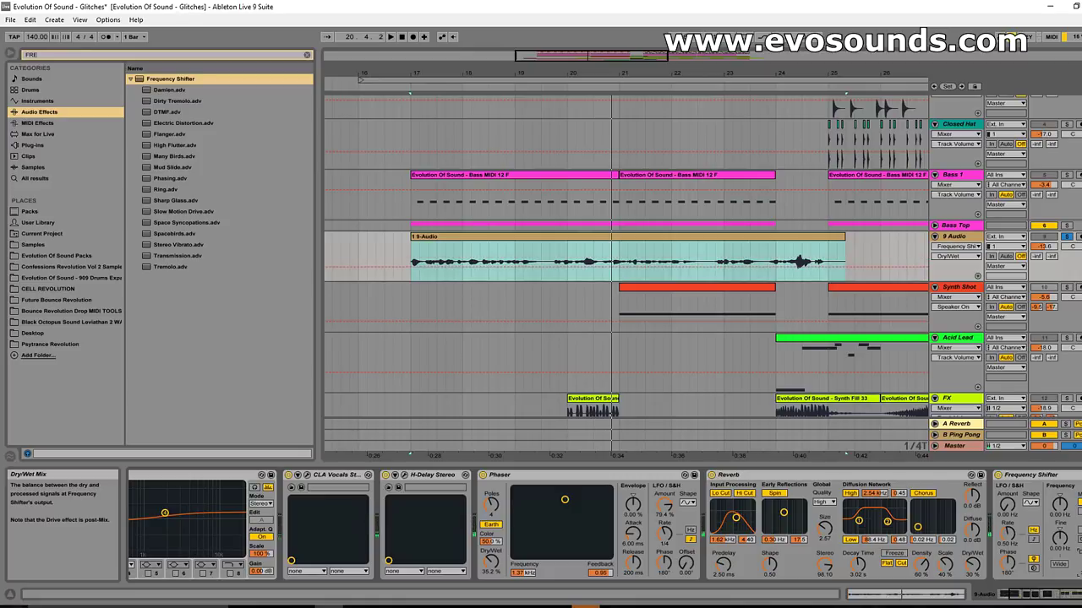
Record automation of the Frequency Shifter's coarse frequency over the vocal from bar 17 and switch automation recording off
{"action": "left_click", "coordinate": [404, 258]}
{"action": "left_click", "coordinate": [402, 36]}
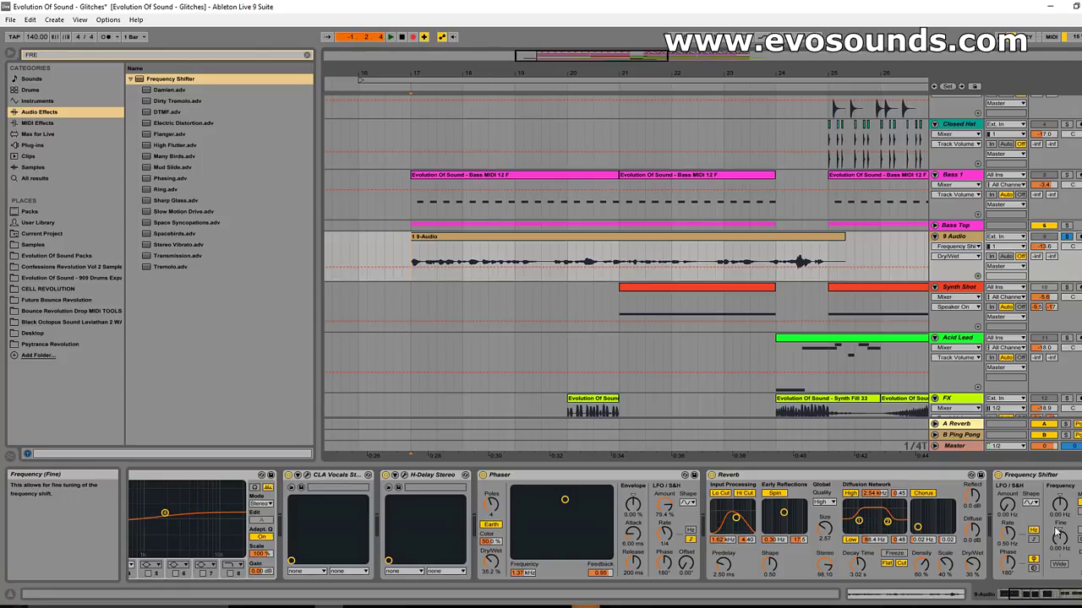
{"action": "left_click_drag", "start_coordinate": [1058, 509], "coordinate": [1058, 474]}
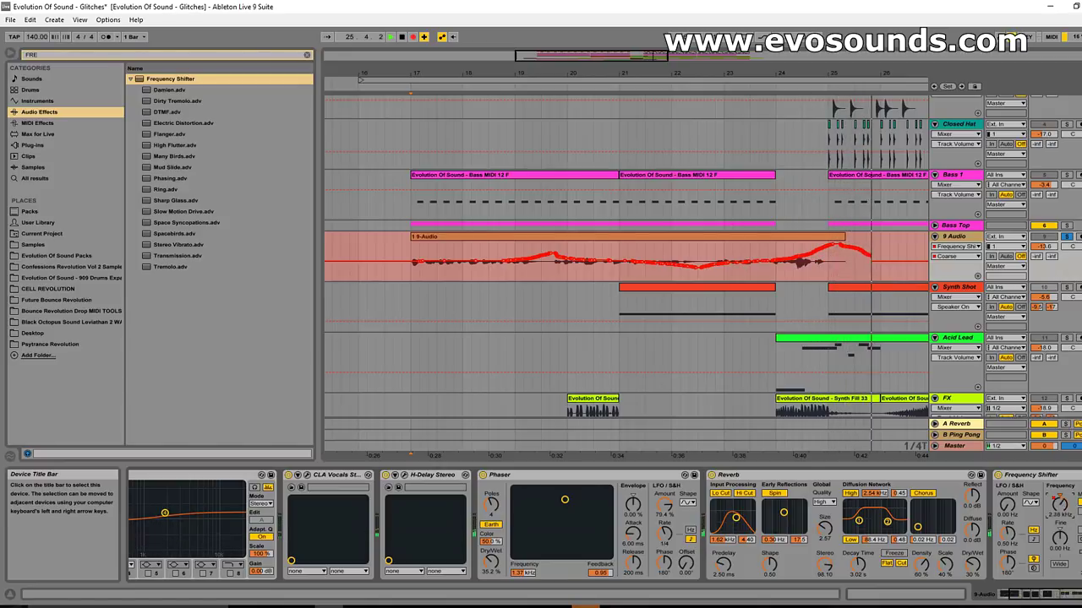
{"action": "left_click", "coordinate": [379, 103]}
{"action": "left_click", "coordinate": [424, 37]}
{"action": "left_click", "coordinate": [441, 38]}
Play the vocal with the full mix by turning off its solo, and set the 9 Audio volume to -12.7 dB
{"action": "key", "text": "space"}
{"action": "left_click", "coordinate": [1081, 564]}
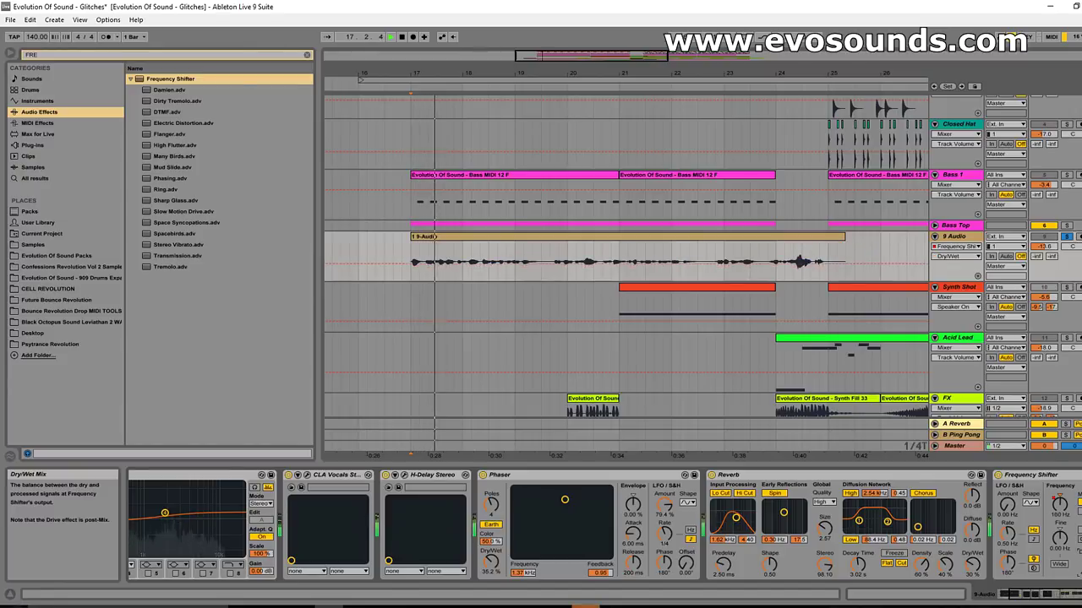
{"action": "left_click", "coordinate": [1066, 236]}
{"action": "left_click_drag", "start_coordinate": [1043, 247], "coordinate": [1045, 242]}
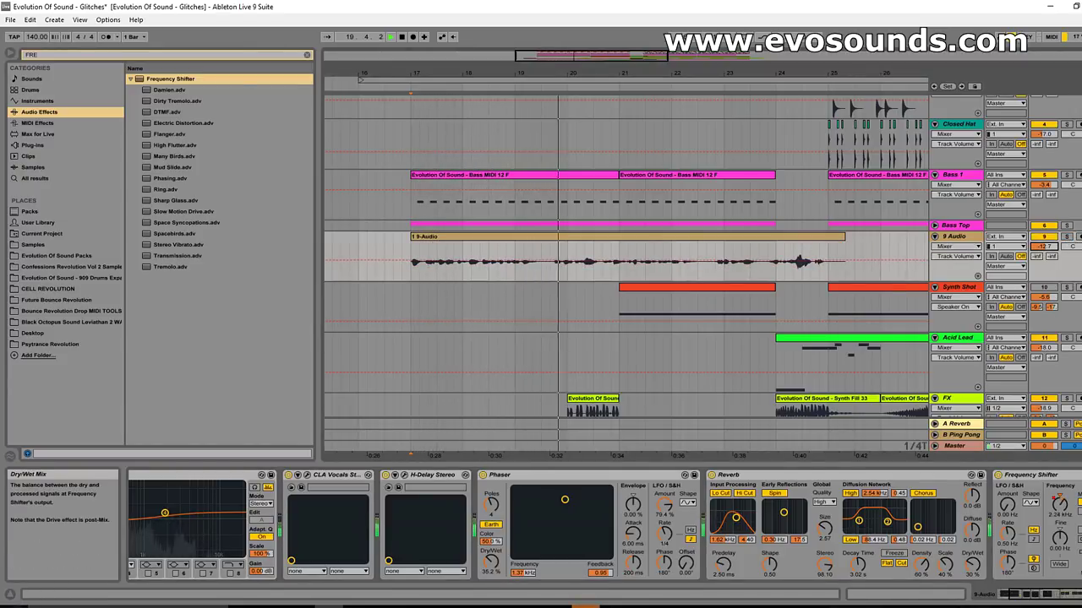
Delete the Frequency Shifter, Phaser and Reverb from the 9 Audio device chain
{"action": "left_click", "coordinate": [1081, 475]}
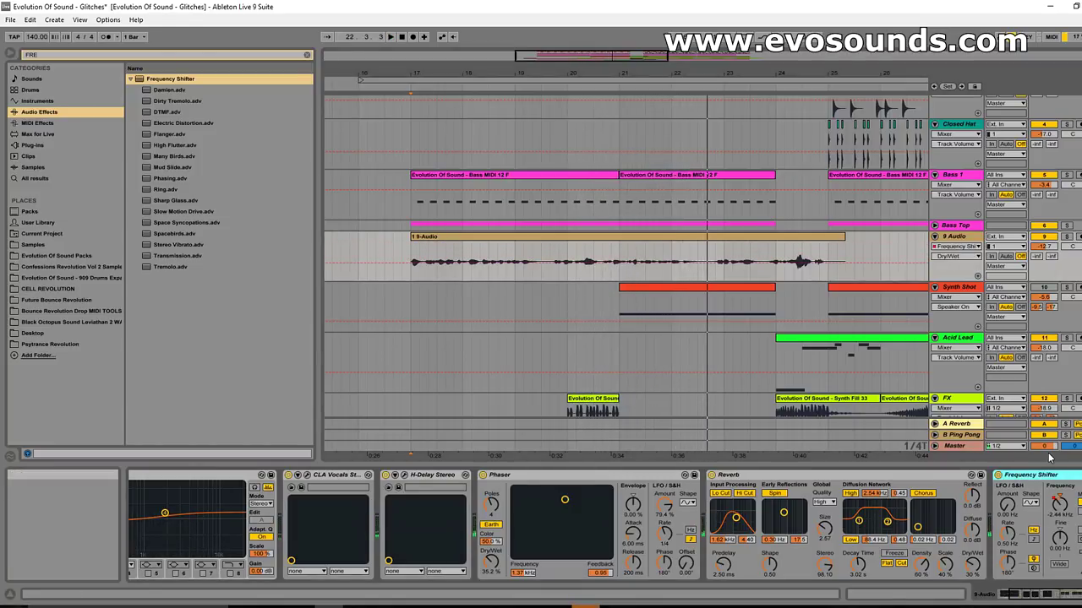
{"action": "key", "text": "Delete"}
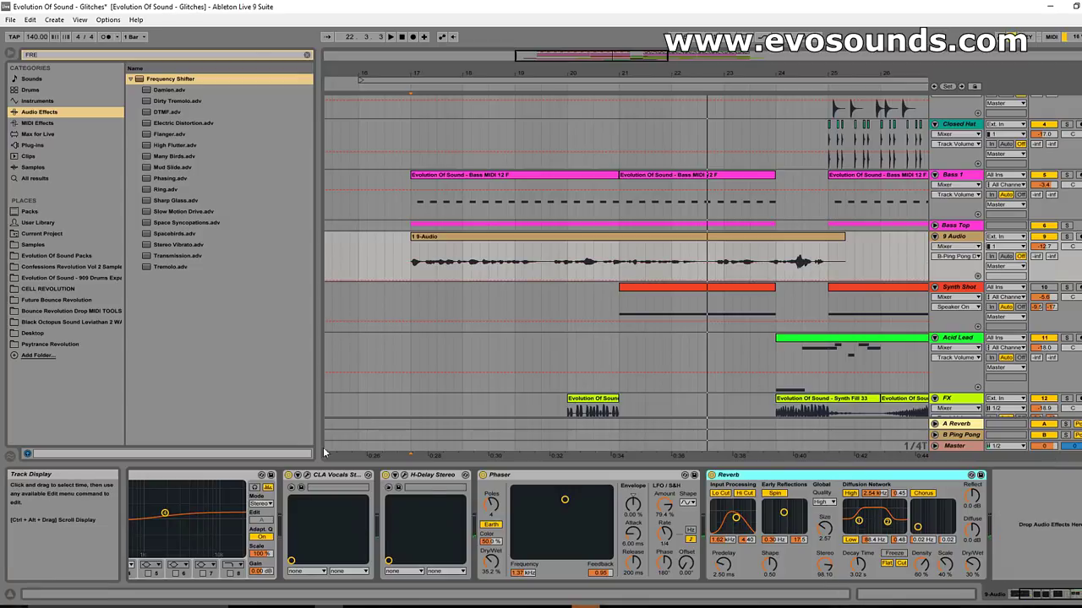
{"action": "left_click", "coordinate": [527, 480]}
{"action": "key", "text": "Delete"}
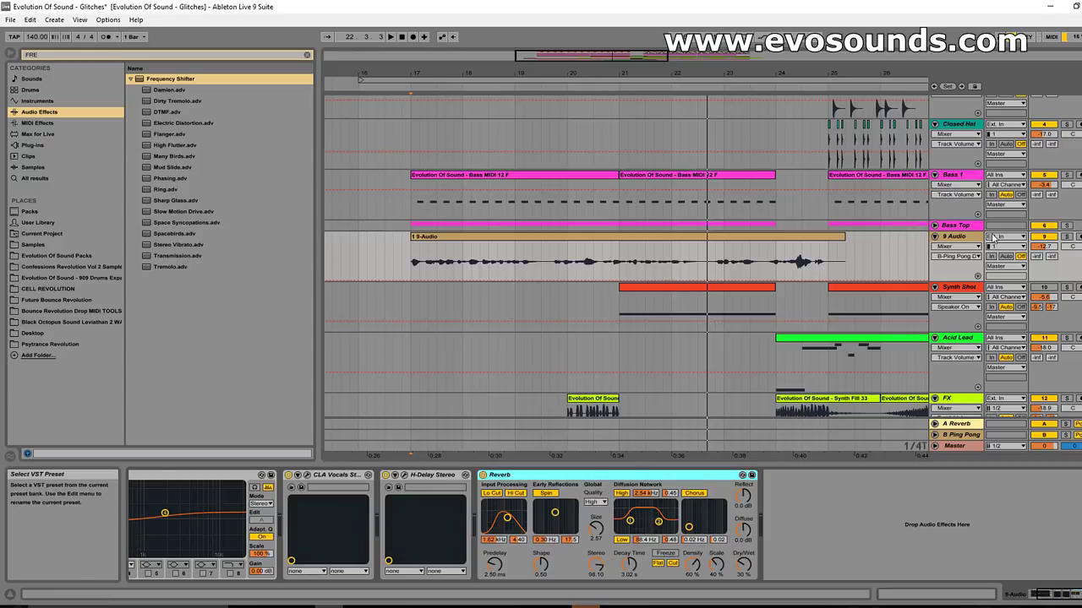
{"action": "key", "text": "Delete"}
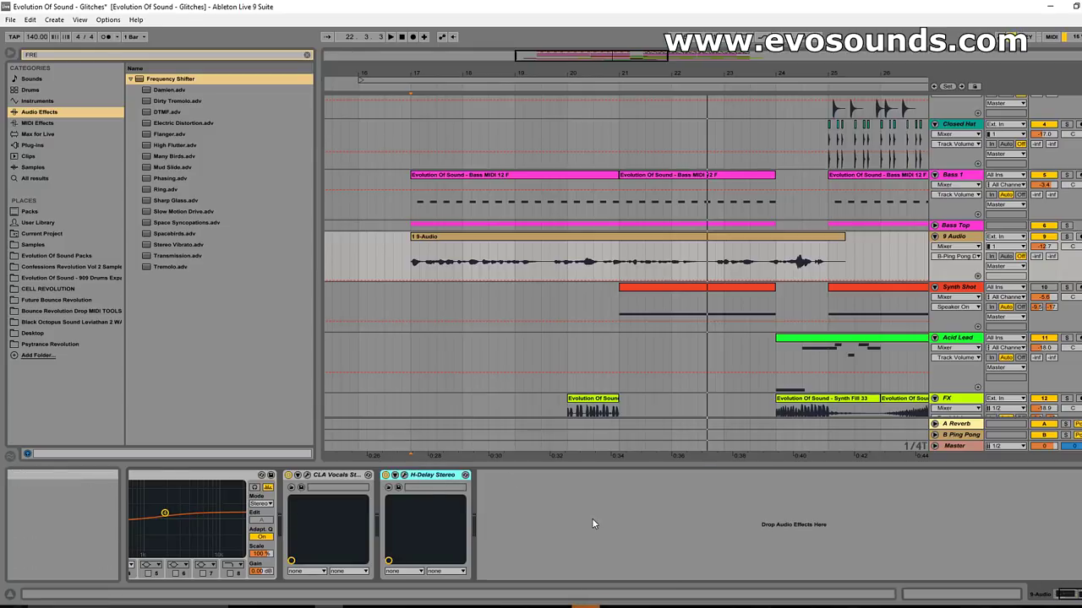
Insert a new audio track directly below 9 Audio and select it
{"action": "left_click", "coordinate": [969, 239]}
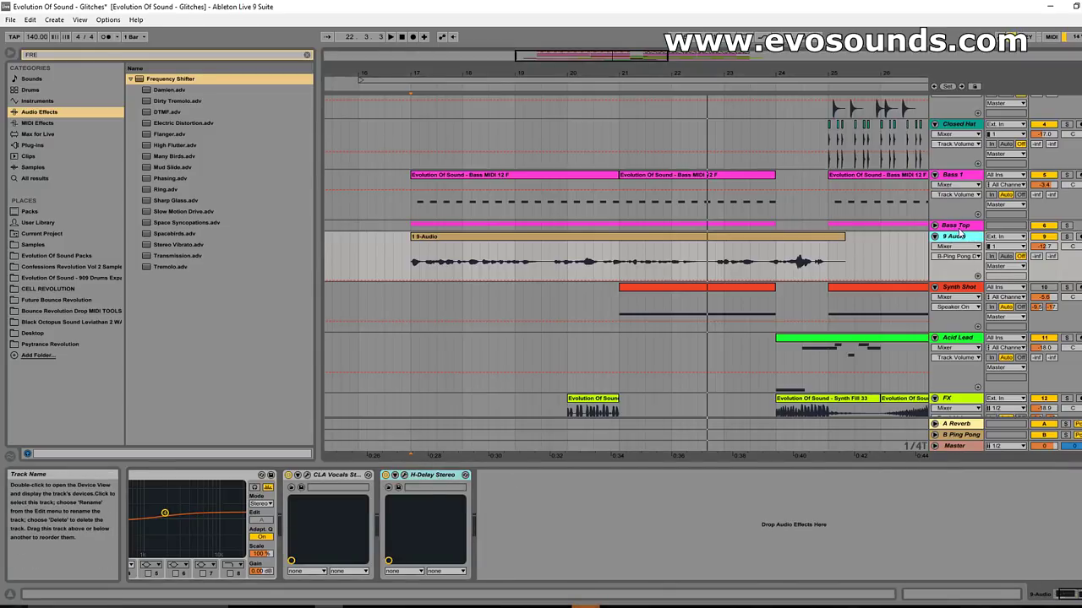
{"action": "key", "text": "ctrl+t"}
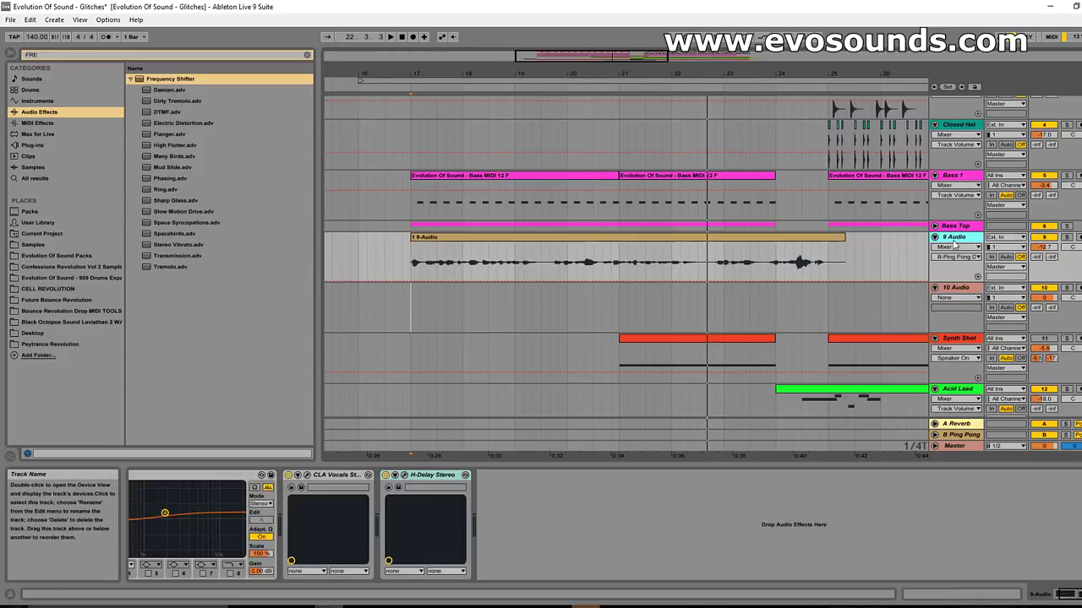
{"action": "left_click", "coordinate": [955, 290]}
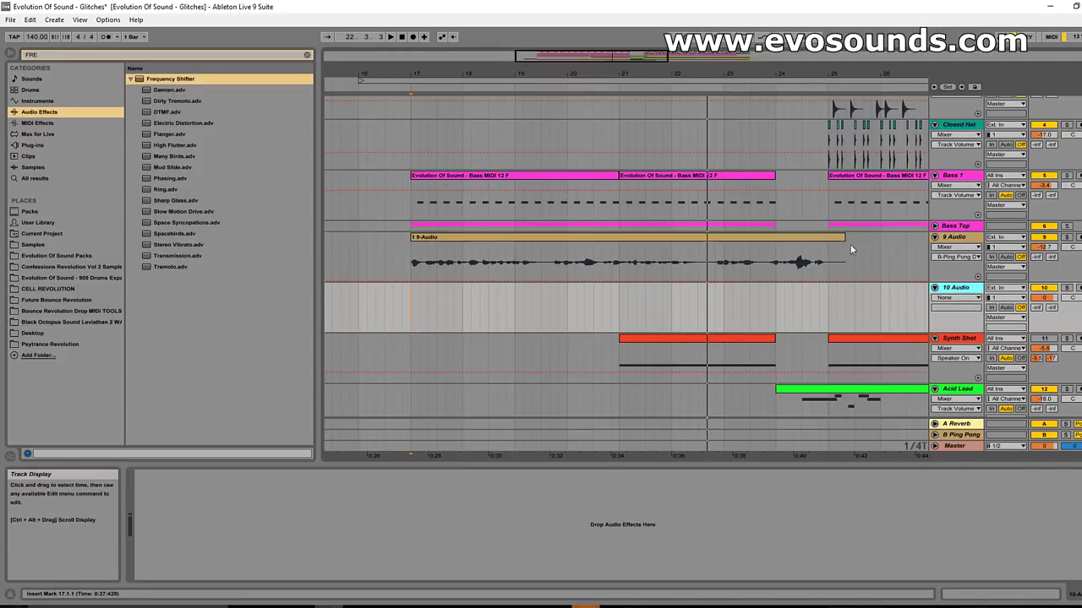
Raise the dry/wet mix of the H-Delay on 9 Audio and close the plug-in window
{"action": "left_click", "coordinate": [962, 243]}
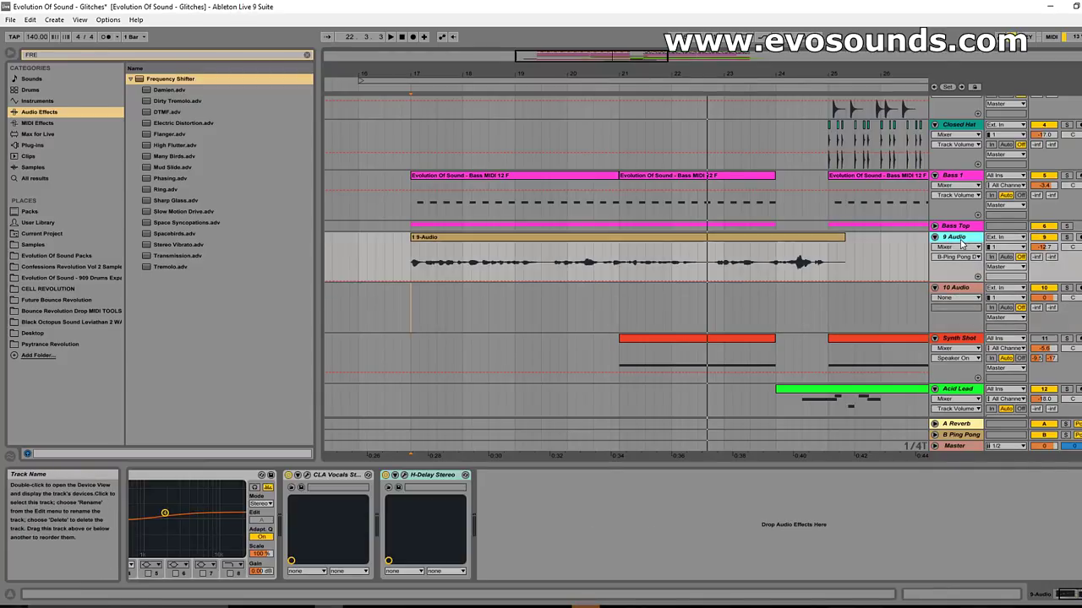
{"action": "left_click", "coordinate": [404, 475]}
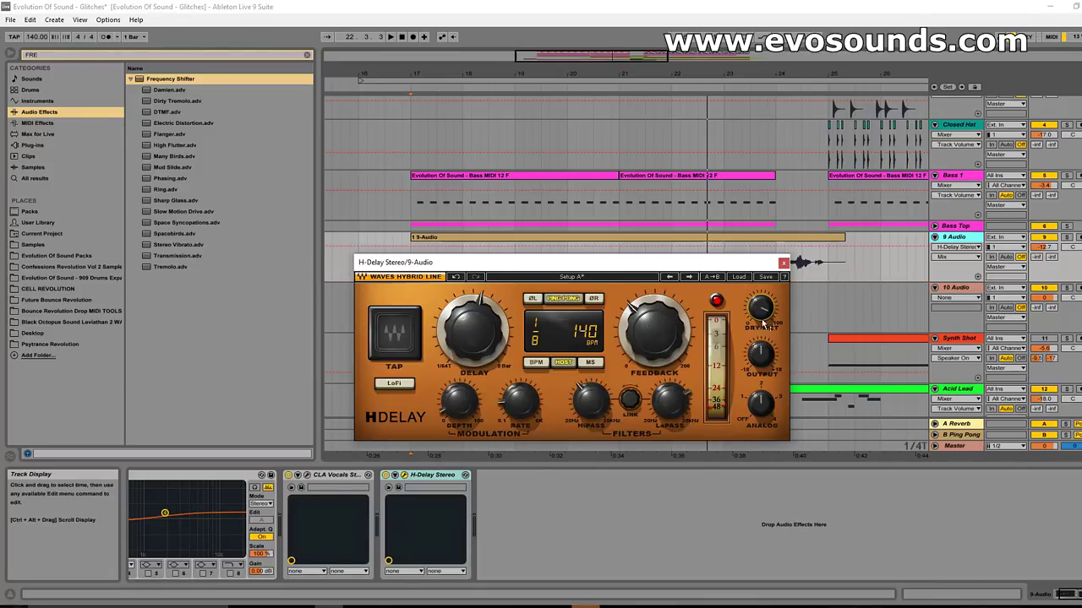
{"action": "left_click", "coordinate": [784, 263]}
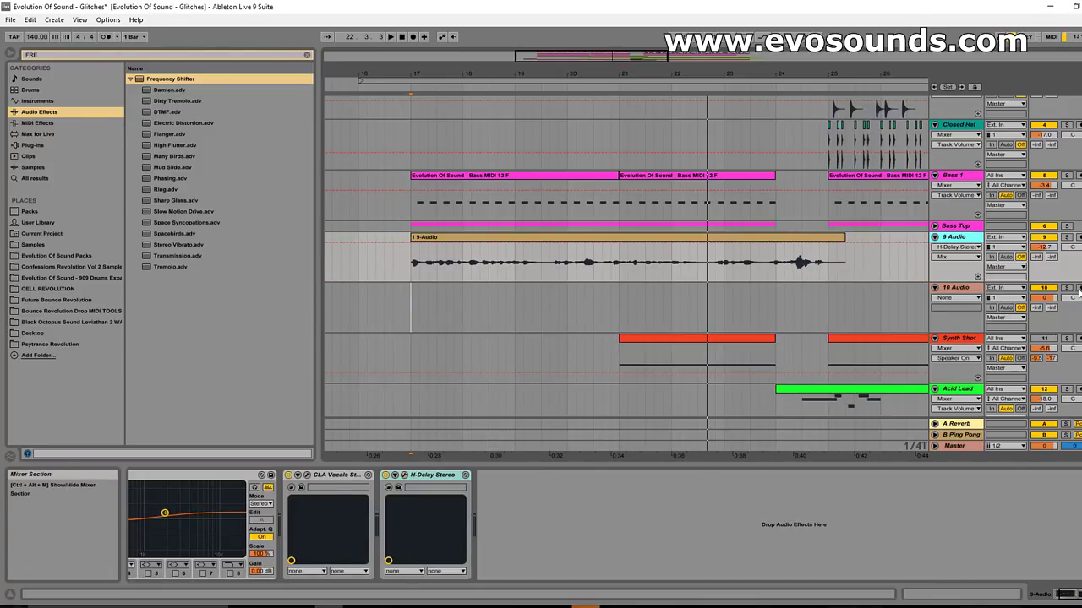
Arm the 10 Audio track for recording and set its audio input to 9-Audio
{"action": "left_click", "coordinate": [1079, 290]}
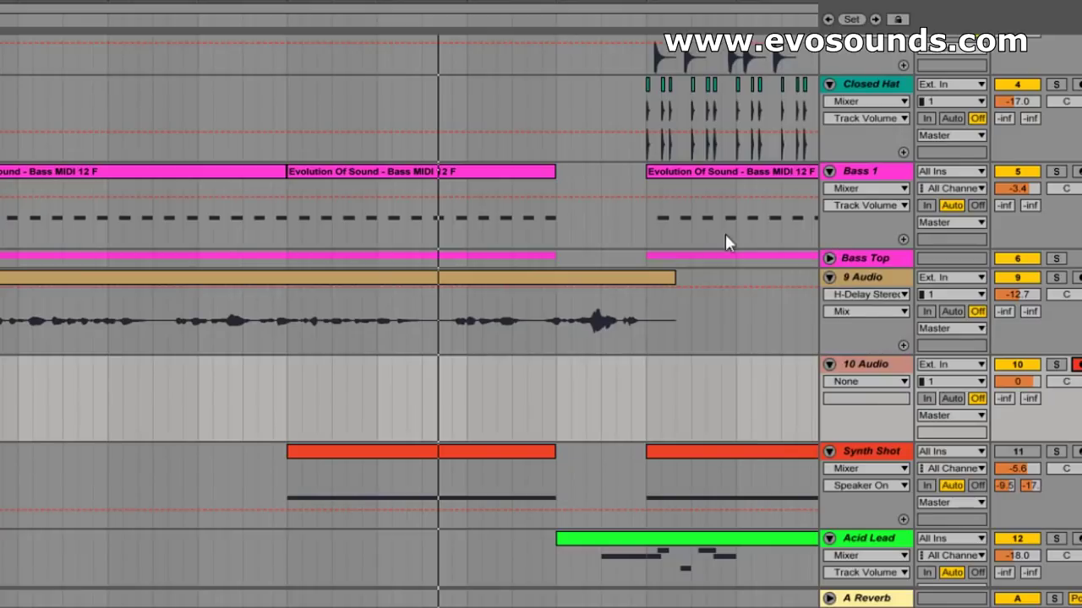
{"action": "left_click", "coordinate": [862, 277]}
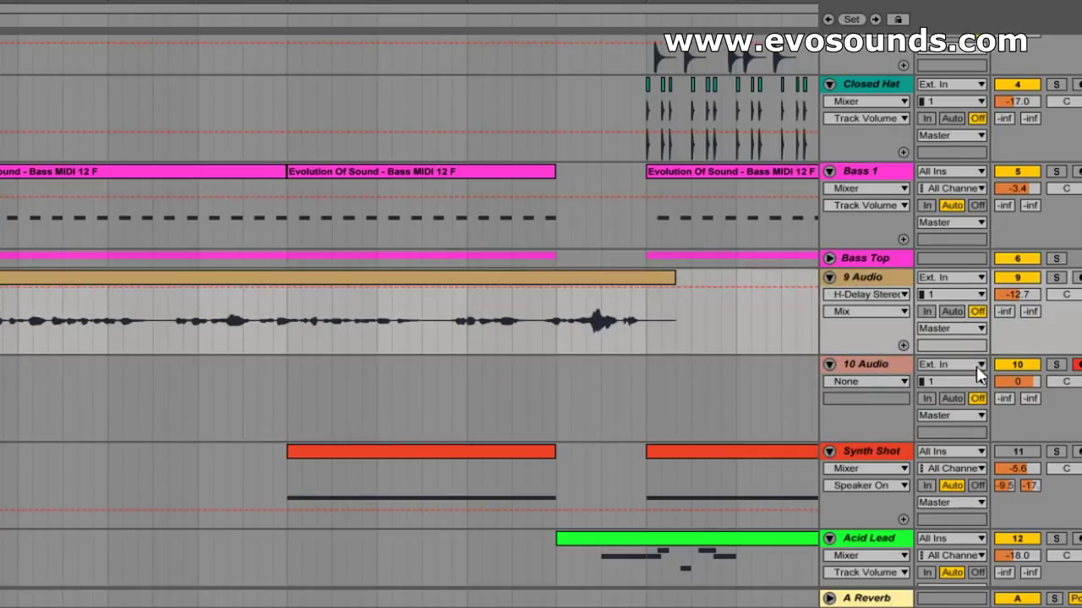
{"action": "left_click", "coordinate": [948, 365]}
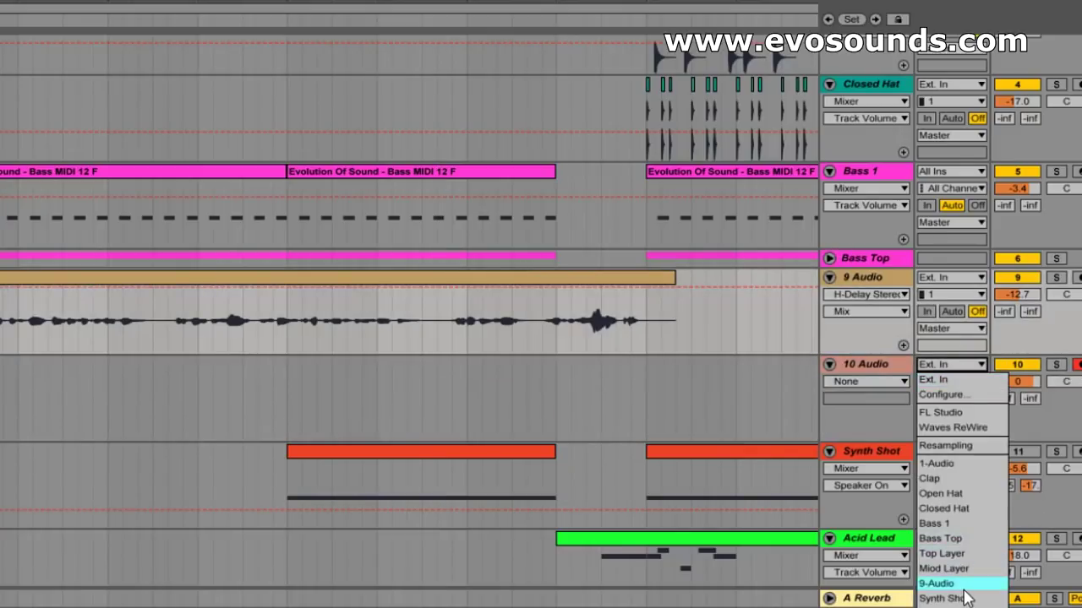
{"action": "left_click", "coordinate": [938, 583]}
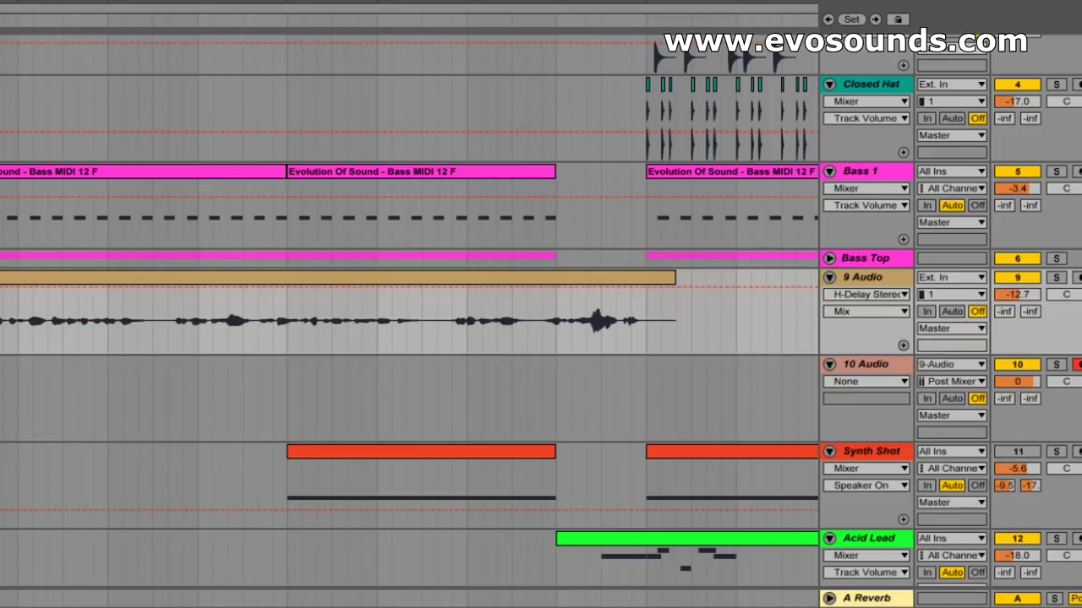
Record the delayed vocal onto 10 Audio from bar 17 until just past the original clip's end, and disarm the track
{"action": "key", "text": "F9"}
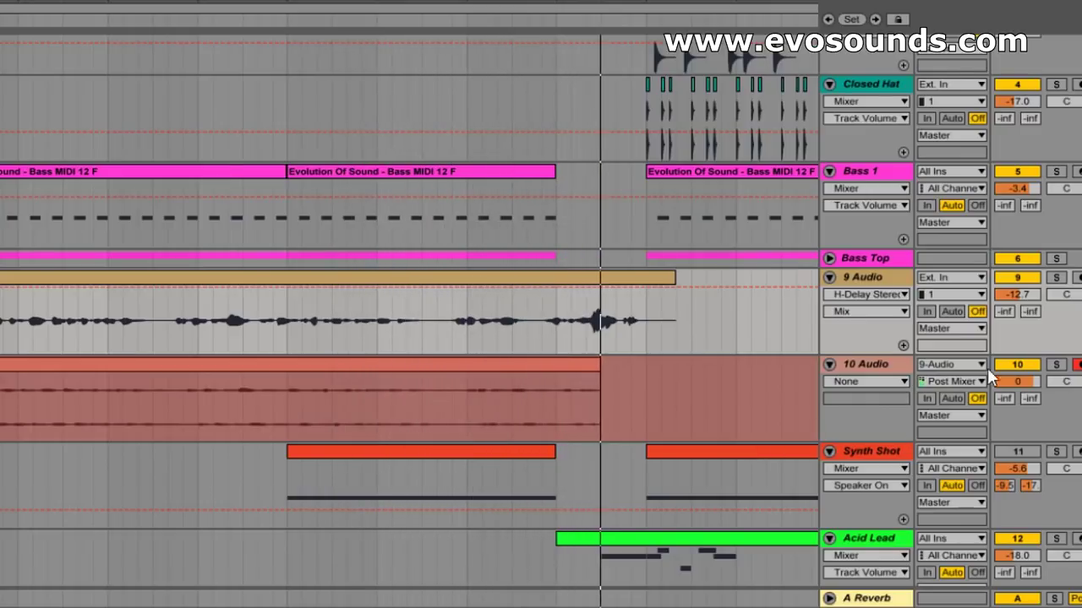
{"action": "left_click", "coordinate": [1078, 366]}
{"action": "left_click", "coordinate": [871, 370]}
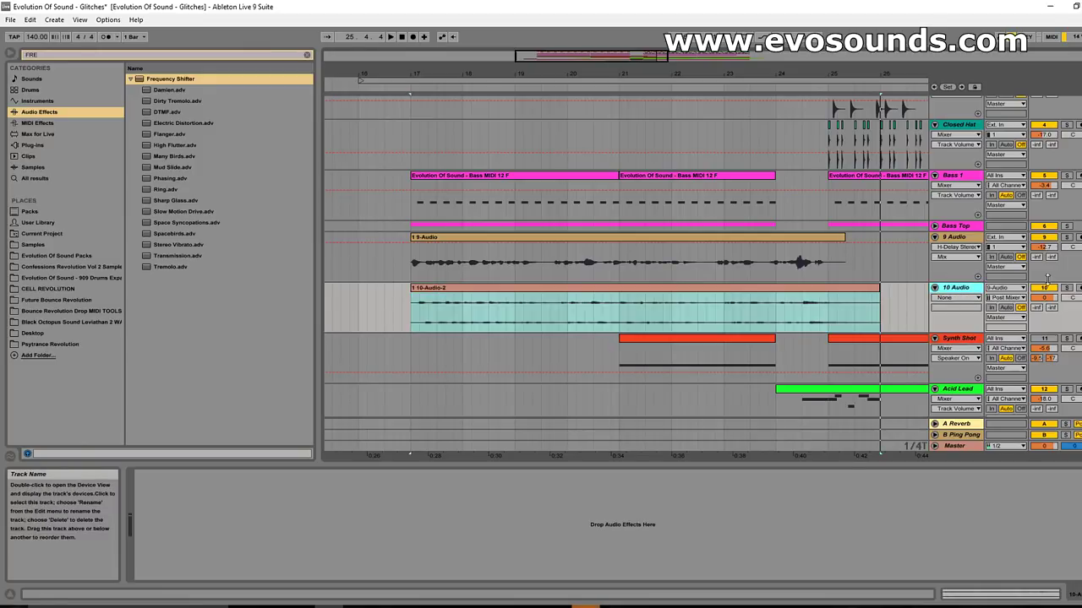
Delete the H-Delay from 9 Audio and start playback with 10 Audio soloed
{"action": "left_click", "coordinate": [775, 330]}
{"action": "left_click", "coordinate": [425, 477]}
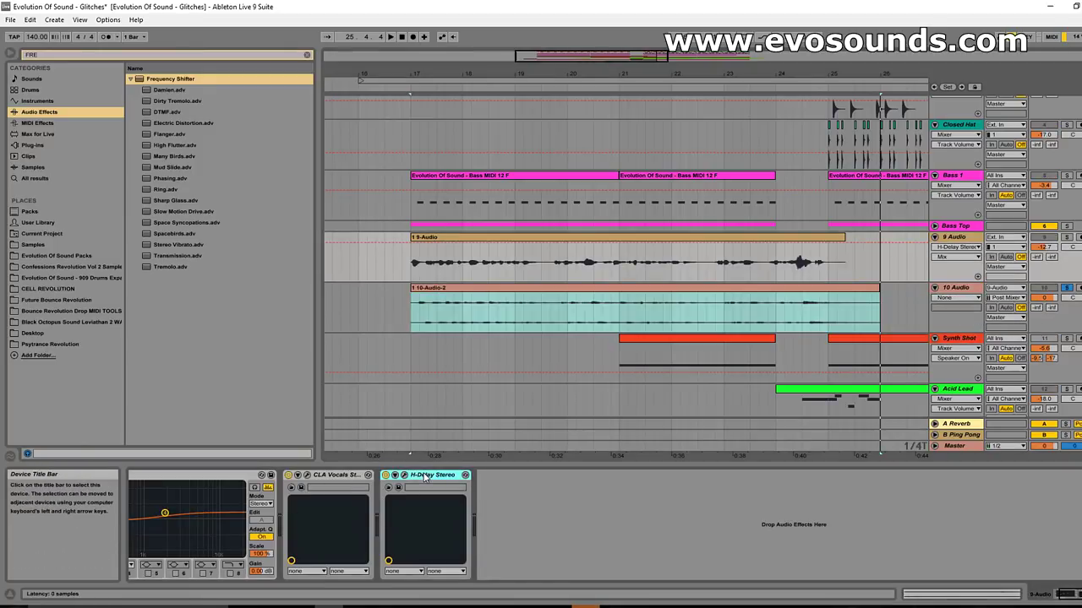
{"action": "key", "text": "Delete"}
{"action": "key", "text": "space"}
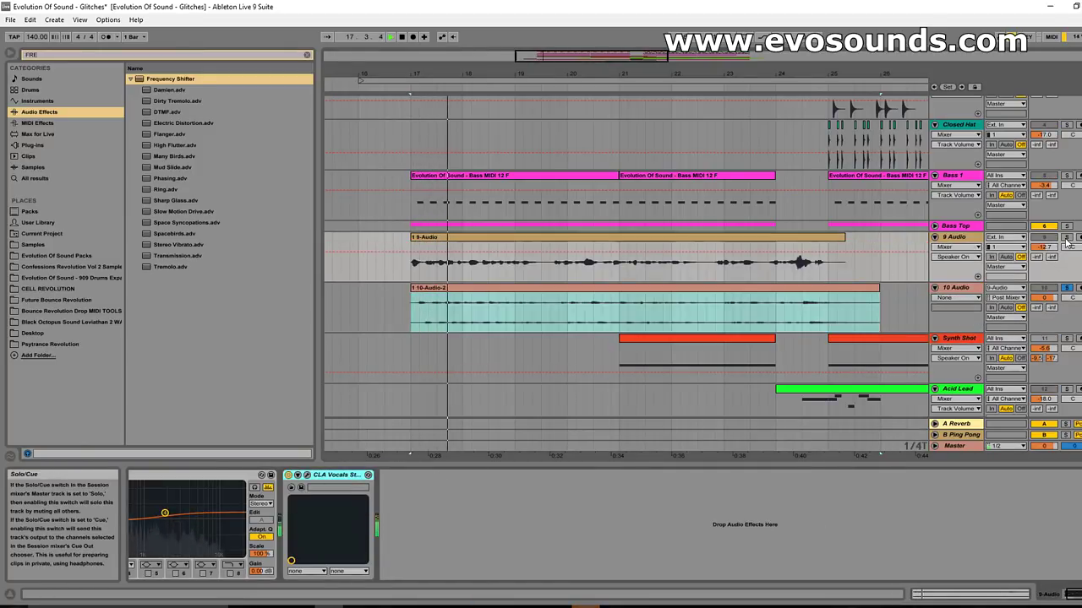
Lower the 10 Audio track volume to -9.5 dB and add a Compressor to that track
{"action": "left_click_drag", "start_coordinate": [1045, 297], "coordinate": [1045, 310]}
{"action": "key", "text": "space"}
{"action": "left_click", "coordinate": [956, 297]}
{"action": "left_click", "coordinate": [969, 296]}
{"action": "left_click", "coordinate": [965, 289]}
{"action": "left_click", "coordinate": [307, 54]}
{"action": "type", "text": "COMPRE"}
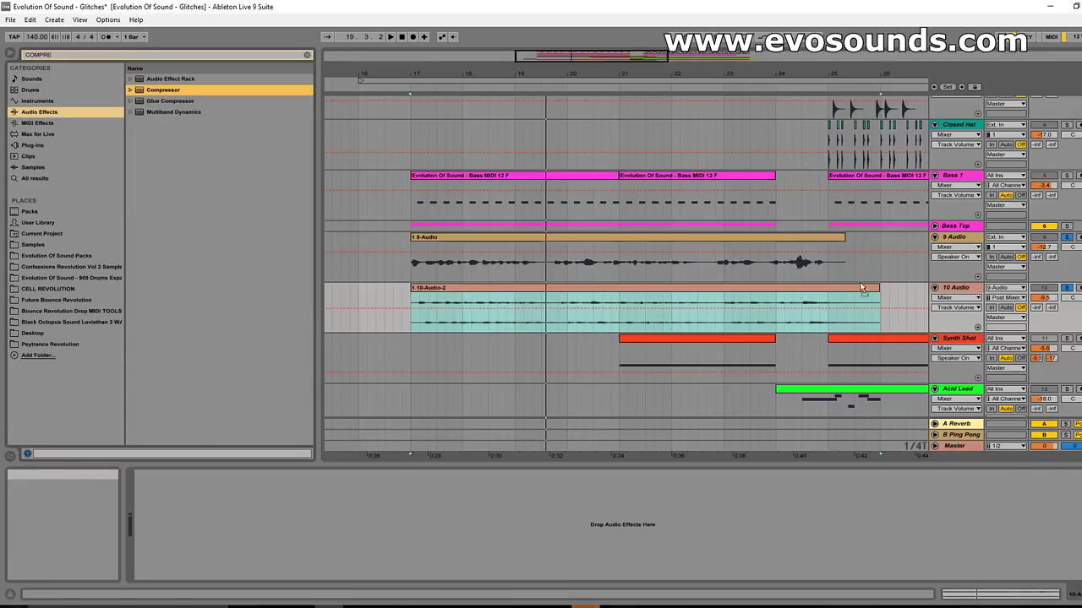
{"action": "key", "text": "Return"}
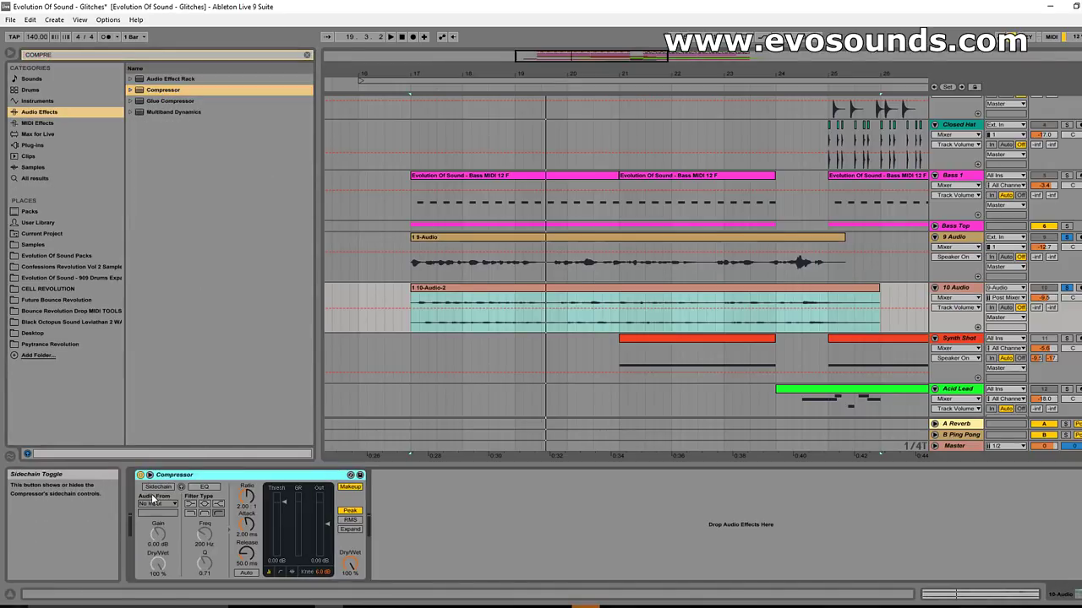
Sidechain the Compressor from 9-Audio with an infinite ratio, a -36.5 dB threshold and a 22.2 ms release while playing back
{"action": "left_click", "coordinate": [157, 503]}
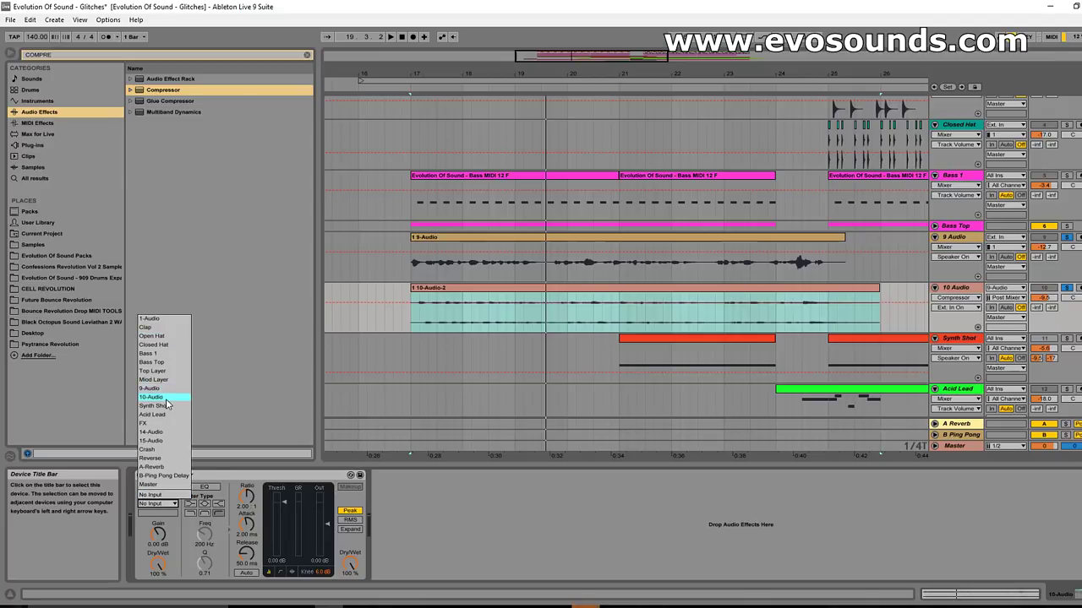
{"action": "left_click", "coordinate": [155, 390]}
{"action": "key", "text": "space"}
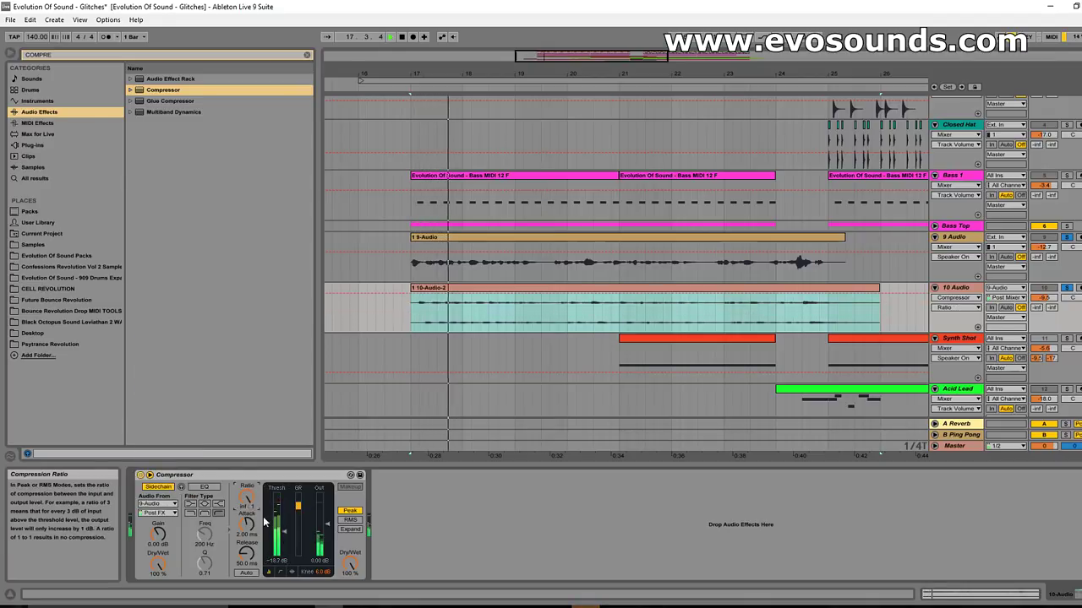
{"action": "left_click_drag", "start_coordinate": [284, 535], "coordinate": [245, 560]}
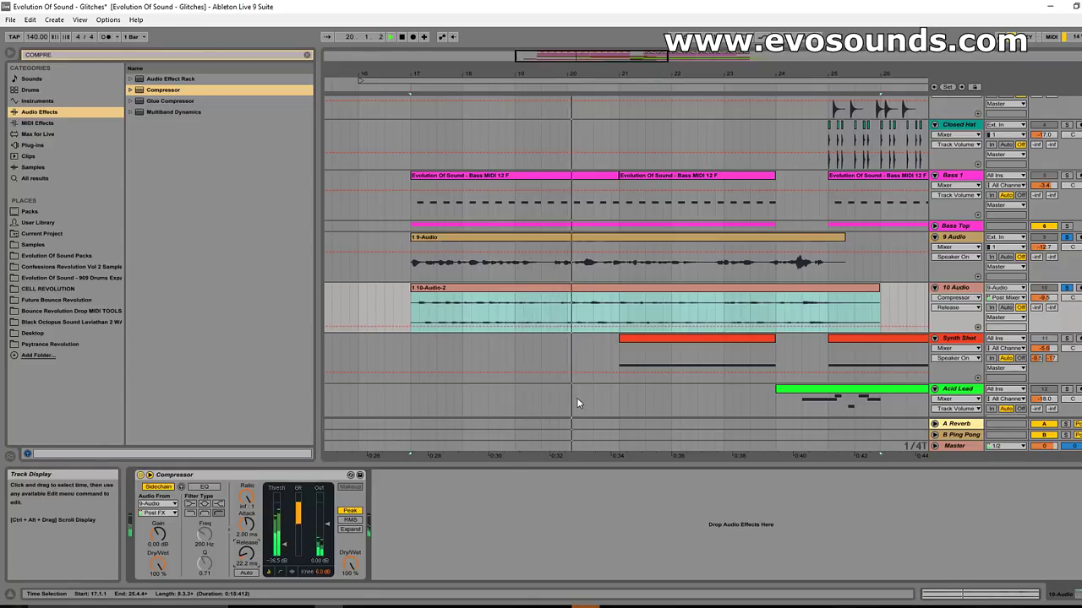
{"action": "left_click", "coordinate": [958, 287]}
{"action": "key", "text": "space"}
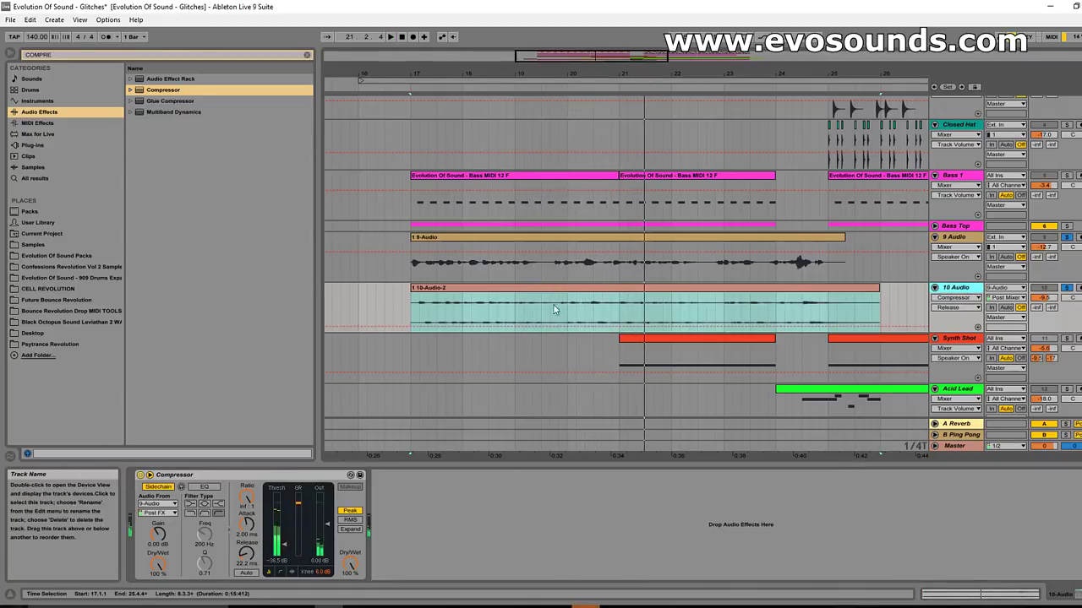
Add Redux after the Compressor on 10 Audio and set its Downsample to 8
{"action": "left_click", "coordinate": [307, 55]}
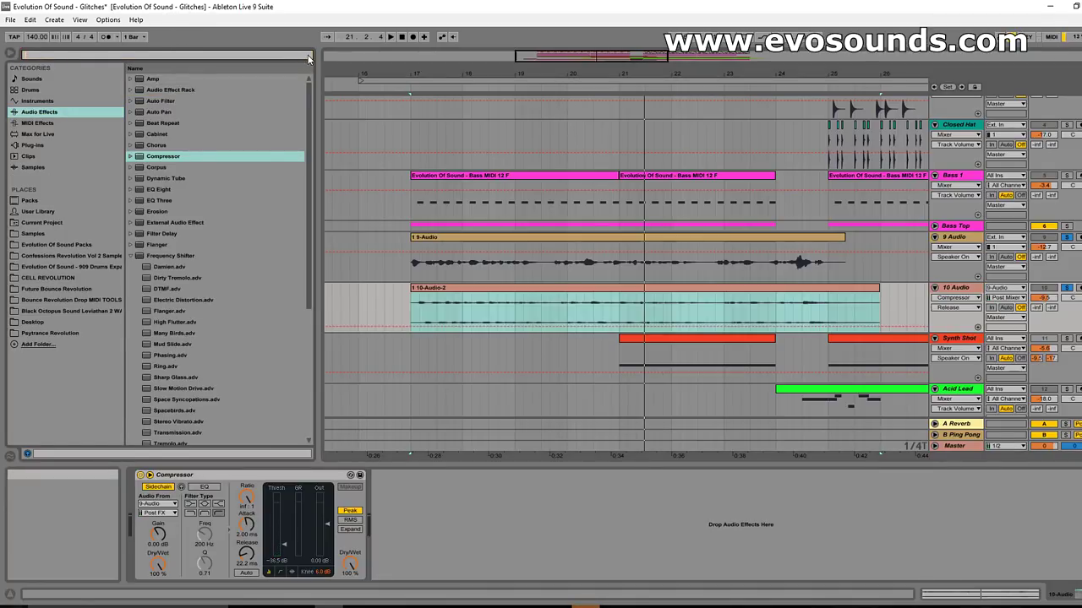
{"action": "type", "text": "redux"}
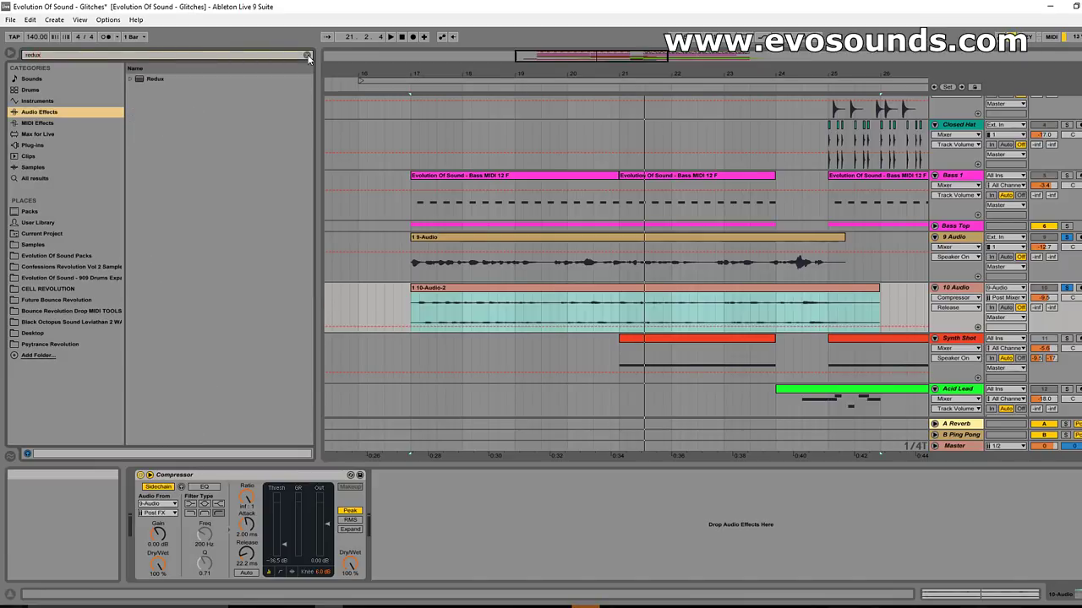
{"action": "left_click_drag", "start_coordinate": [142, 81], "coordinate": [400, 531]}
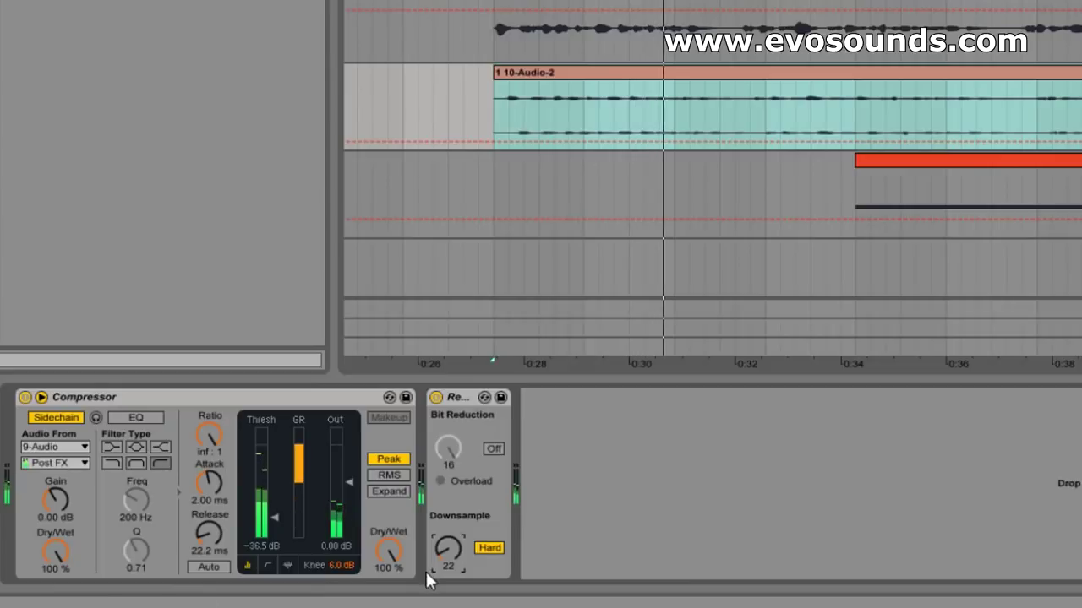
{"action": "mouse_move", "coordinate": [448, 549]}
{"action": "left_mouse_down"}
{"action": "mouse_move", "coordinate": [448, 515]}
{"action": "mouse_move", "coordinate": [448, 557]}
{"action": "left_mouse_up"}
{"action": "left_click_drag", "start_coordinate": [428, 602], "coordinate": [428, 607]}
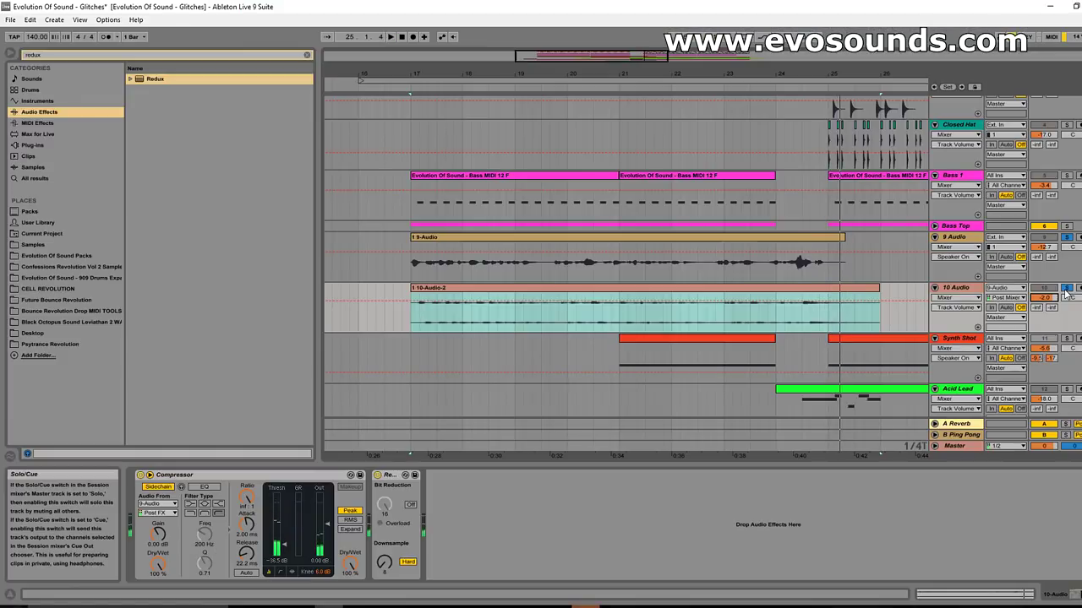
Transpose the 9-Audio clip down 4 semitones and lower the 10 Audio volume to -10.0 dB against the full mix
{"action": "left_click_drag", "start_coordinate": [1045, 297], "coordinate": [1044, 314]}
{"action": "left_click", "coordinate": [955, 287]}
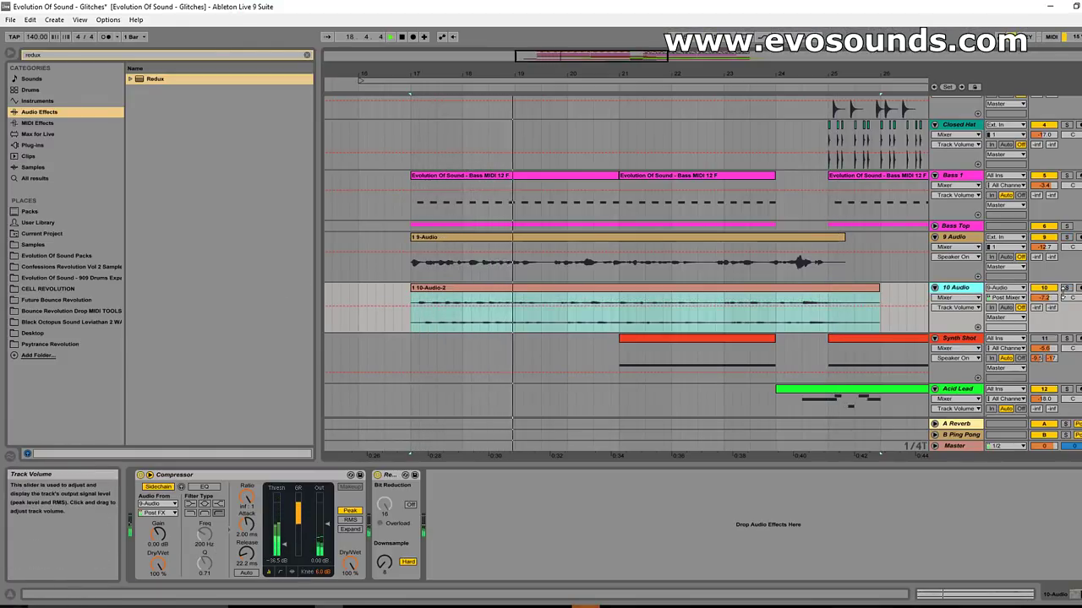
{"action": "double_click", "coordinate": [745, 238]}
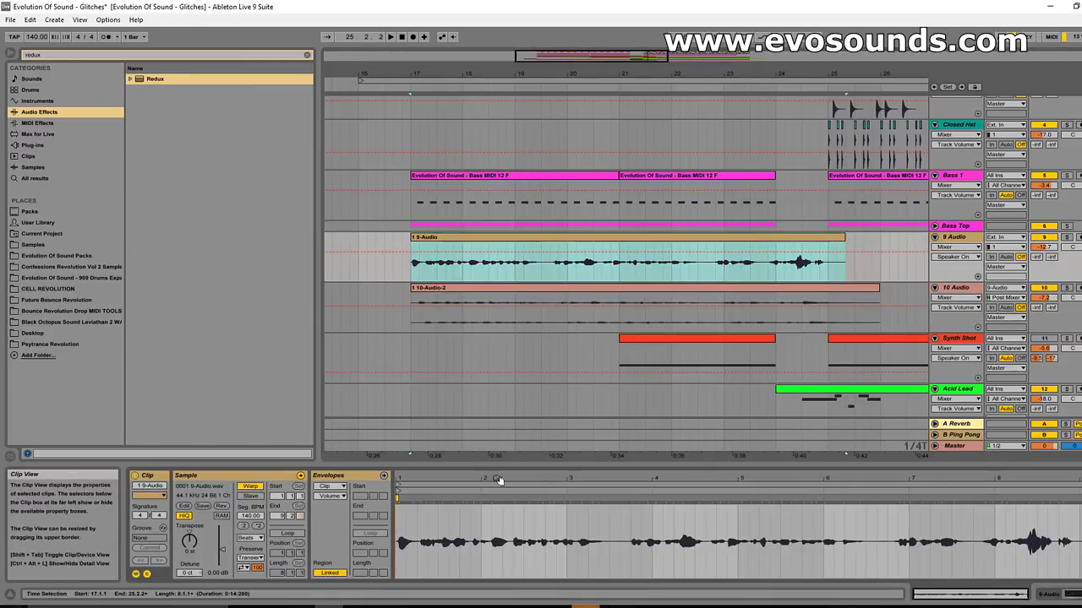
{"action": "key", "text": "space"}
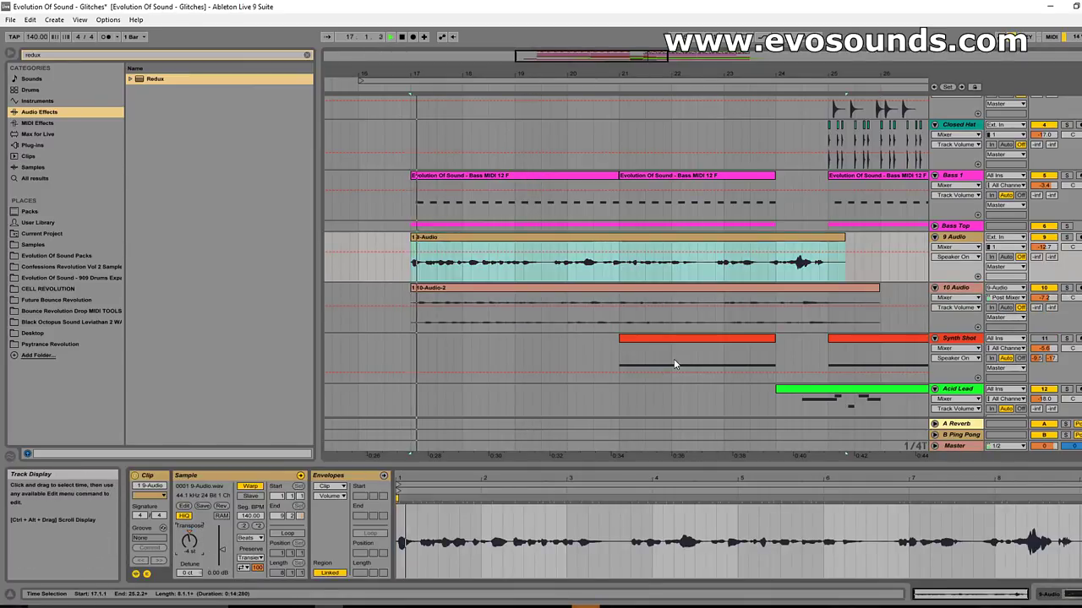
{"action": "left_click_drag", "start_coordinate": [1045, 297], "coordinate": [1044, 318]}
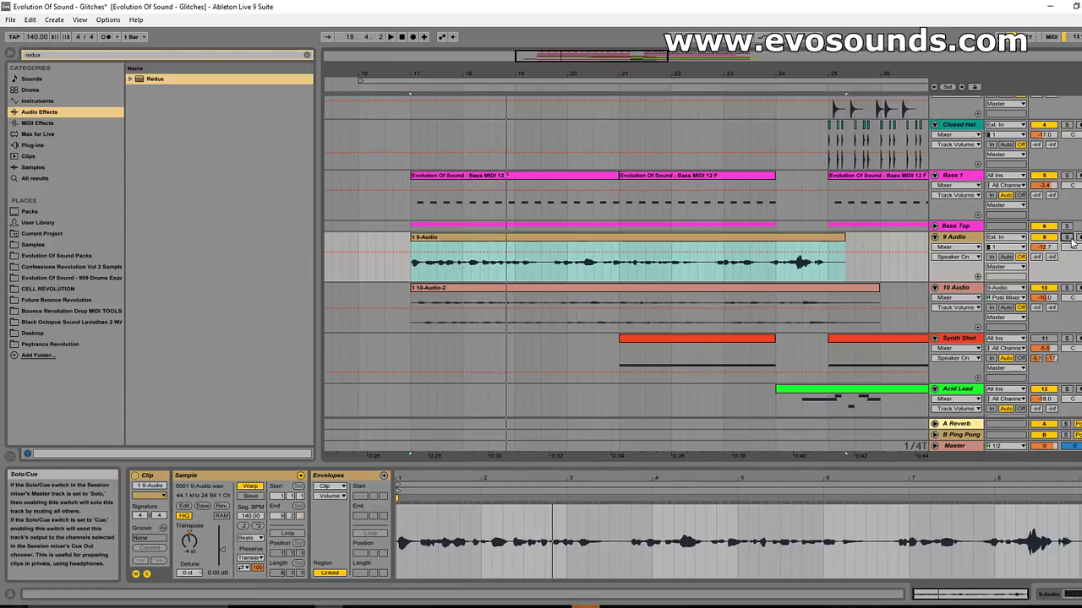
Set the 9-Audio clip's warp mode to Complex Pro with Formants at 51.56 and transpose it to -11 st
{"action": "left_click", "coordinate": [256, 539]}
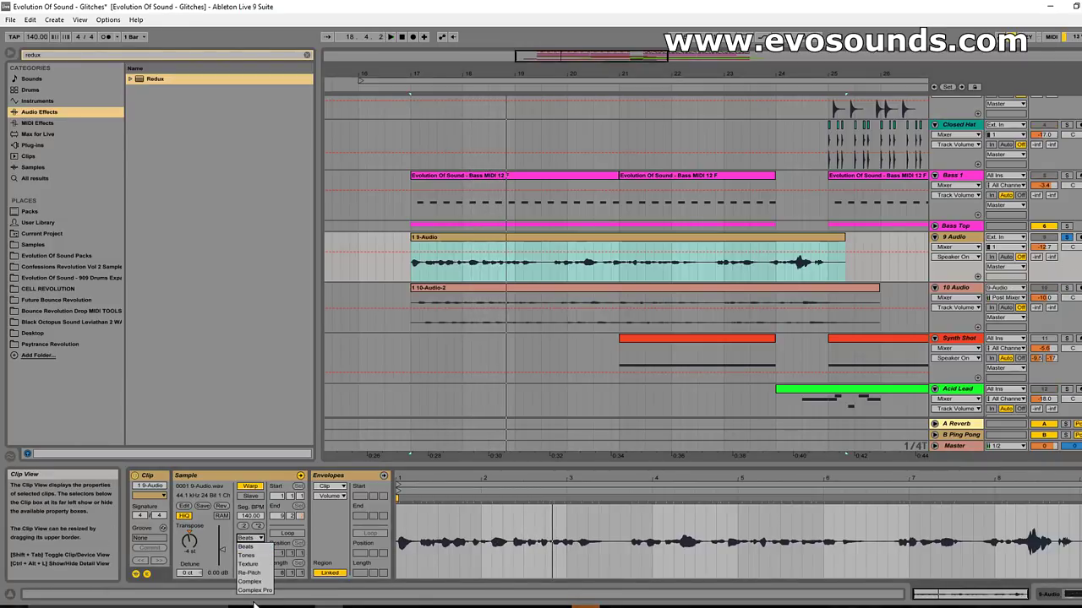
{"action": "left_click", "coordinate": [250, 590]}
{"action": "left_click_drag", "start_coordinate": [251, 558], "coordinate": [251, 559]}
{"action": "left_click_drag", "start_coordinate": [64, 478], "coordinate": [64, 510]}
{"action": "mouse_move", "coordinate": [220, 518]}
{"action": "left_mouse_down"}
{"action": "mouse_move", "coordinate": [220, 575]}
{"action": "mouse_move", "coordinate": [219, 523]}
{"action": "left_mouse_up"}
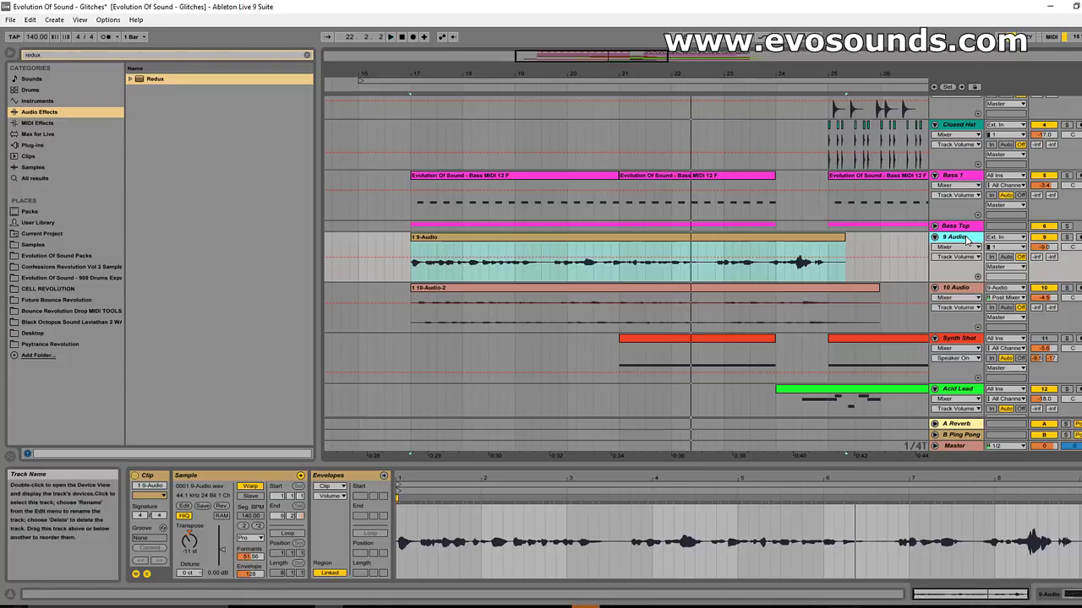
Duplicate the 9 Audio track and reset the copied clip's transposition to 0 st
{"action": "key", "text": "ctrl+d"}
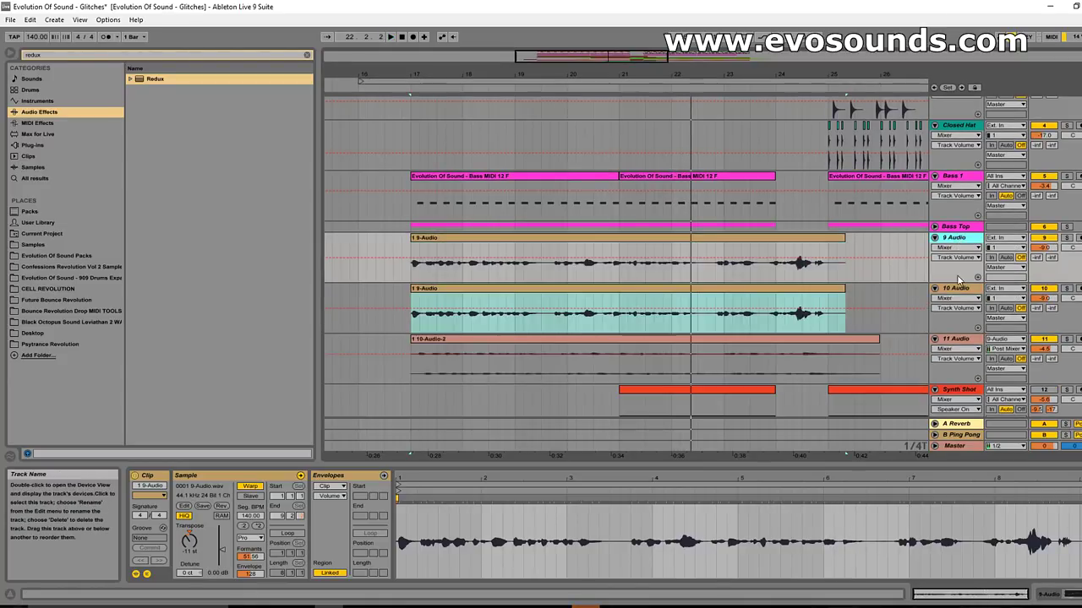
{"action": "right_click", "coordinate": [188, 536]}
{"action": "left_click", "coordinate": [211, 542]}
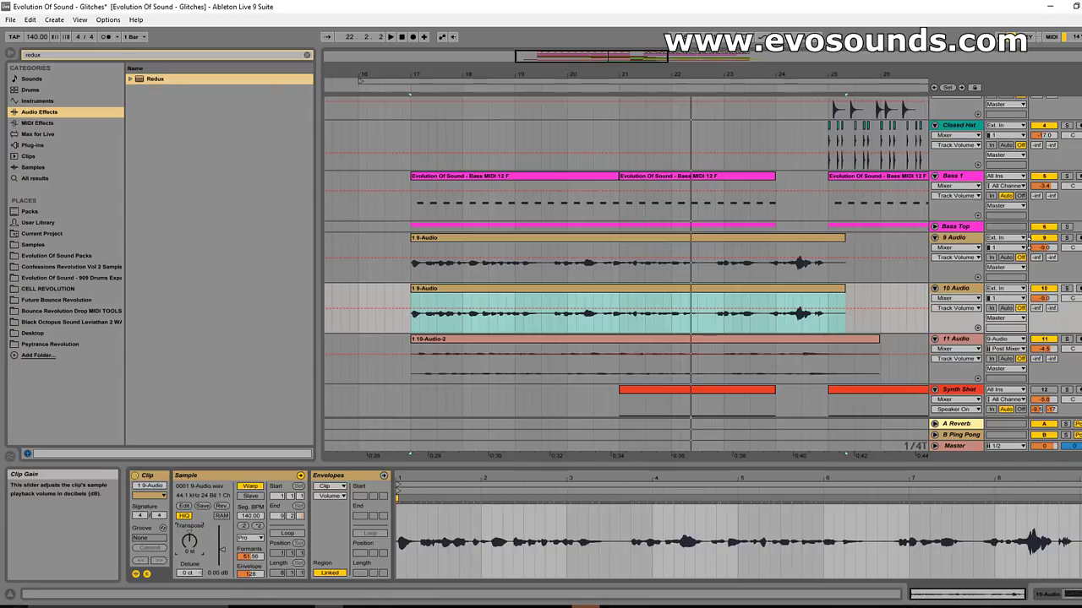
Lower the 9 Audio track to -13.7 dB and the 11 Audio track to -12.0 dB during playback
{"action": "left_click_drag", "start_coordinate": [1042, 247], "coordinate": [1042, 266]}
{"action": "key", "text": "space"}
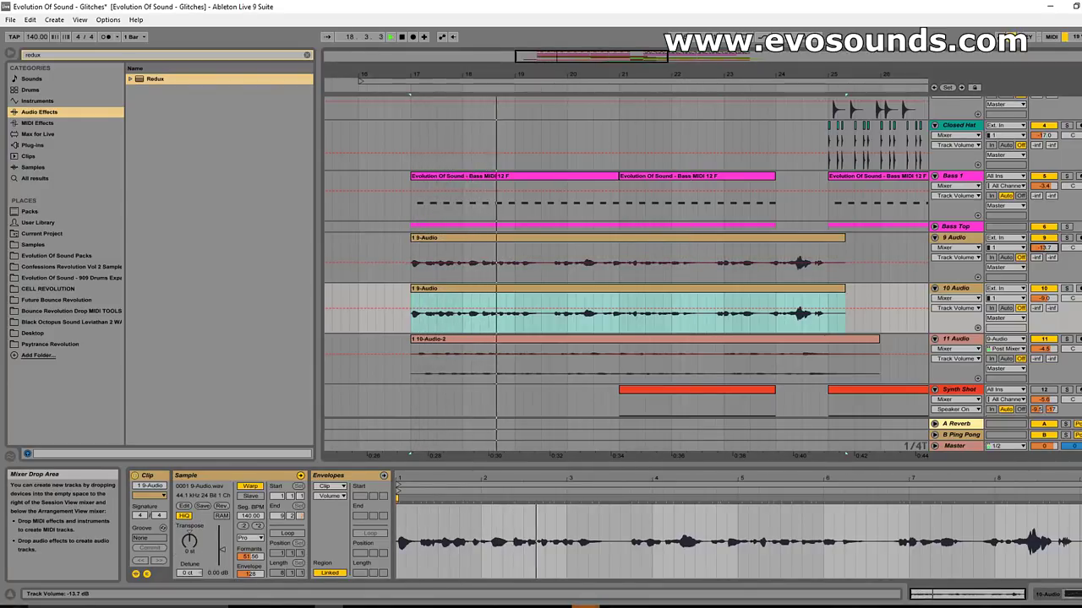
{"action": "mouse_move", "coordinate": [1046, 349]}
{"action": "left_mouse_down"}
{"action": "mouse_move", "coordinate": [1046, 372]}
{"action": "mouse_move", "coordinate": [1048, 345]}
{"action": "left_mouse_up"}
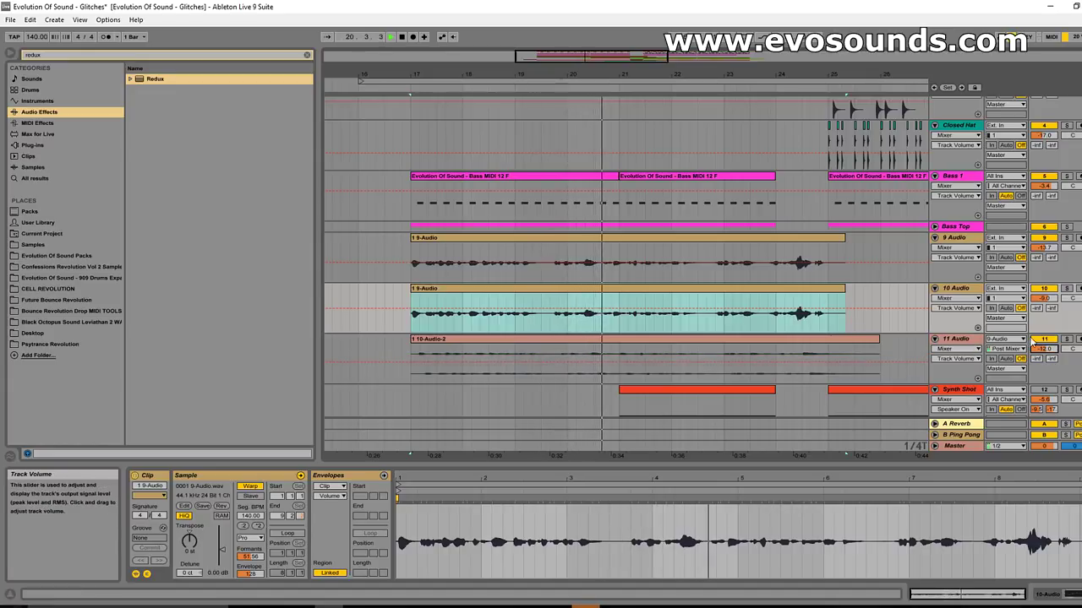
Delete the 11 Audio track and the original transposed 9 Audio track, keeping only the untransposed vocal copy
{"action": "left_click", "coordinate": [964, 339]}
{"action": "key", "text": "Delete"}
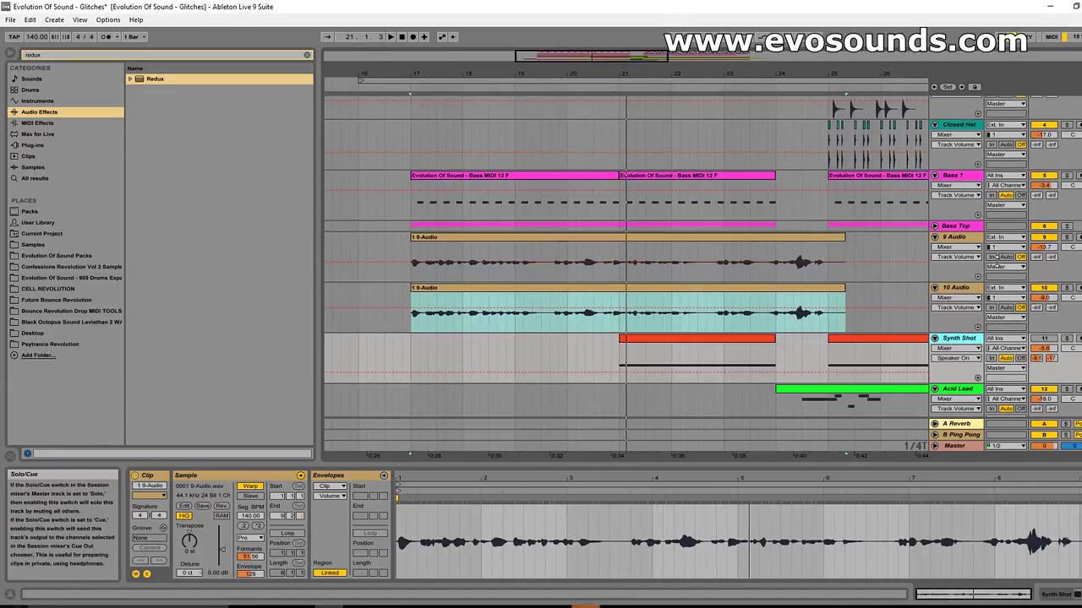
{"action": "left_click", "coordinate": [961, 239]}
{"action": "key", "text": "Delete"}
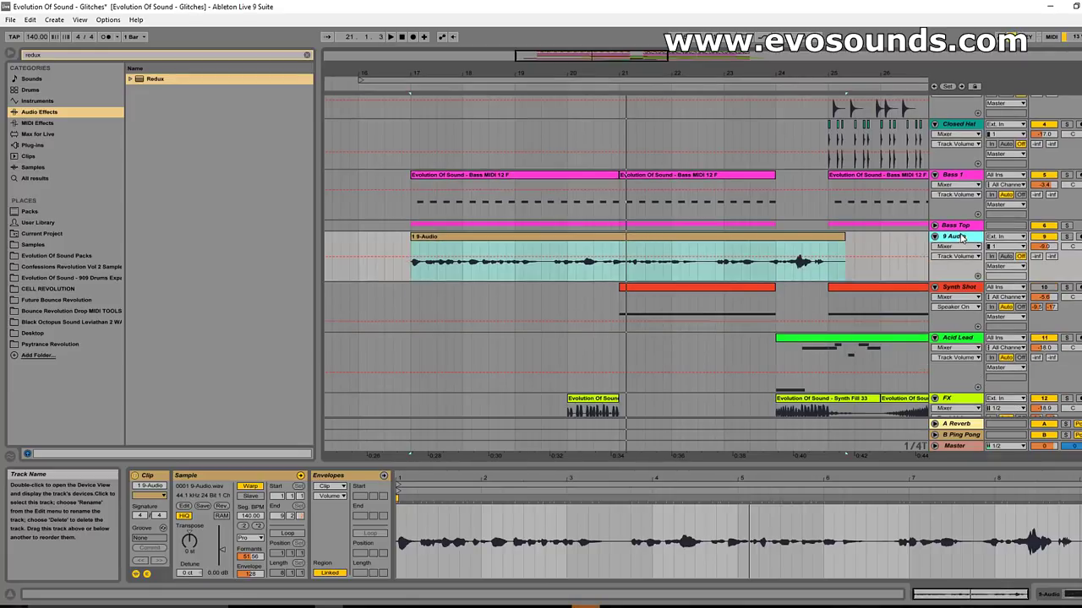
Find the delay plug-ins and add H-Delay Stereo after CLA Vocals on the remaining 9 Audio track
{"action": "double_click", "coordinate": [961, 238]}
{"action": "left_click", "coordinate": [34, 144]}
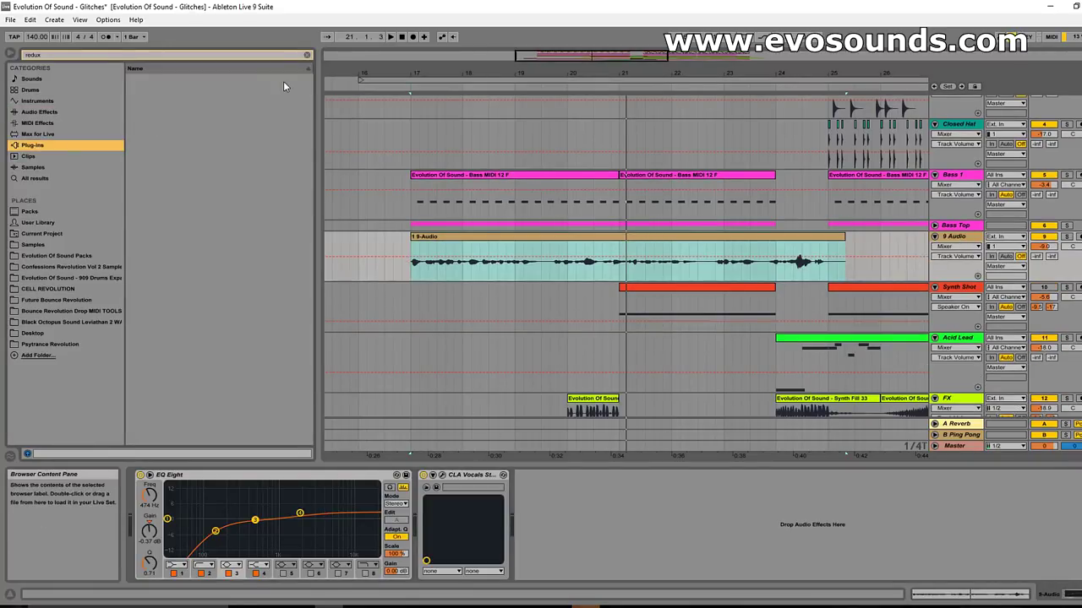
{"action": "left_click", "coordinate": [307, 56]}
{"action": "type", "text": "delay"}
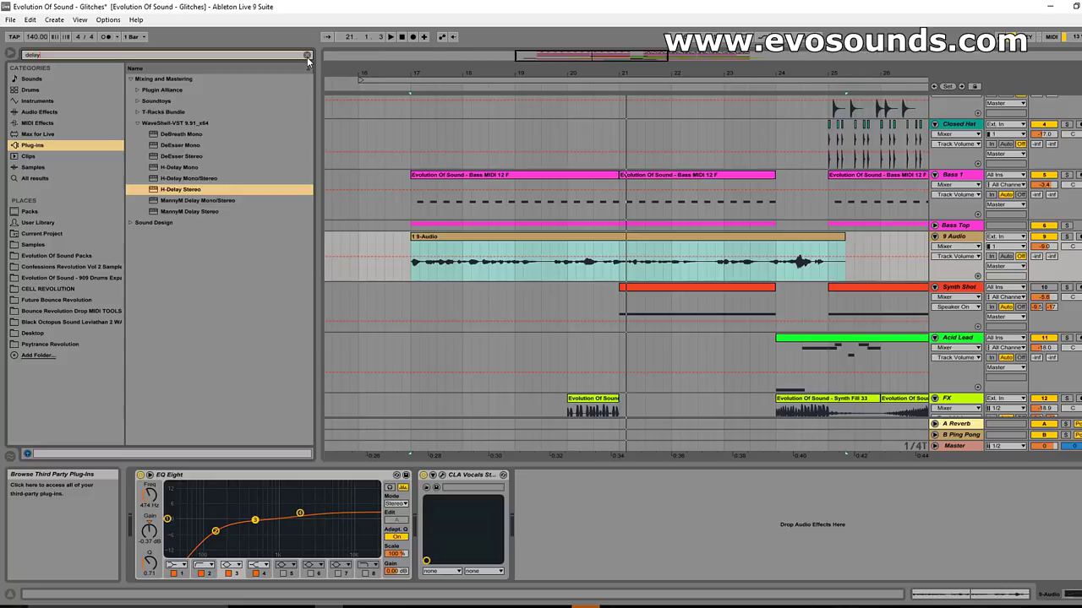
{"action": "left_click_drag", "start_coordinate": [188, 124], "coordinate": [693, 512]}
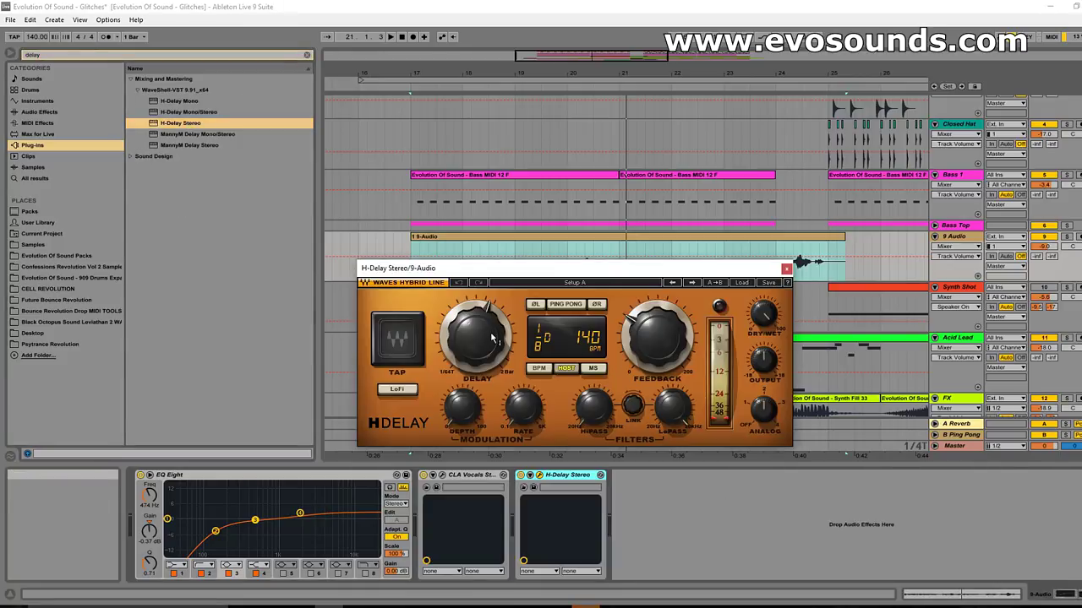
Set the H-Delay time to 1/16 and solo 9 Audio during playback
{"action": "left_click_drag", "start_coordinate": [476, 336], "coordinate": [475, 353]}
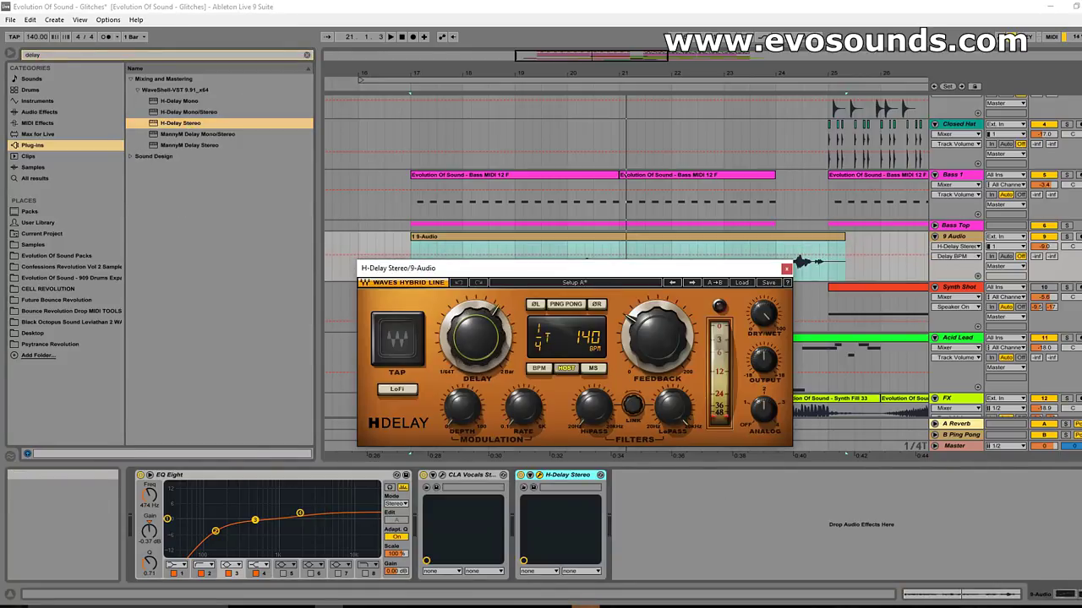
{"action": "key", "text": "space"}
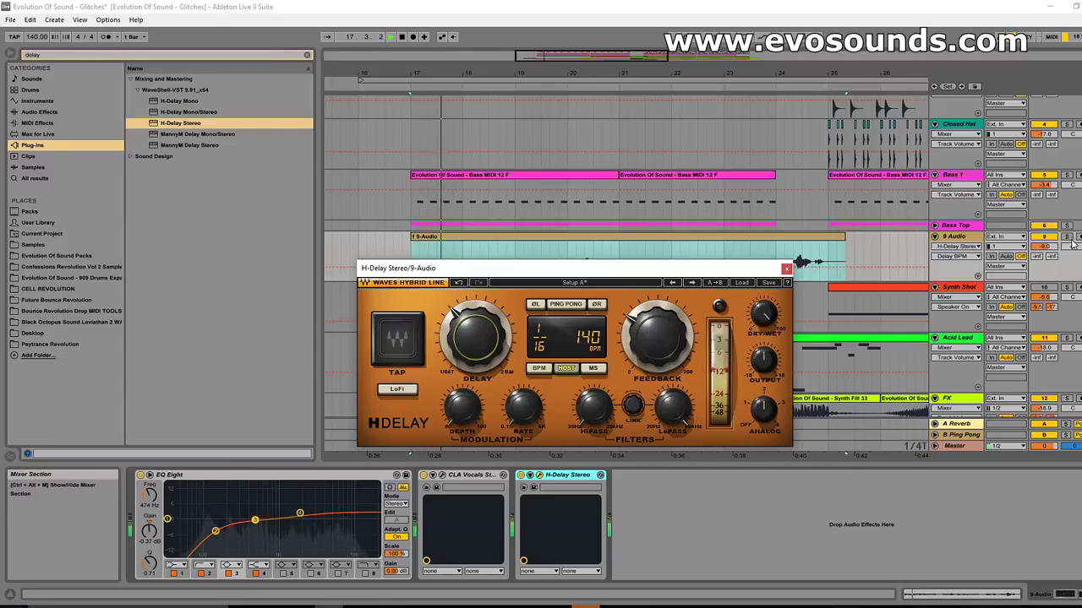
{"action": "left_click", "coordinate": [1067, 237]}
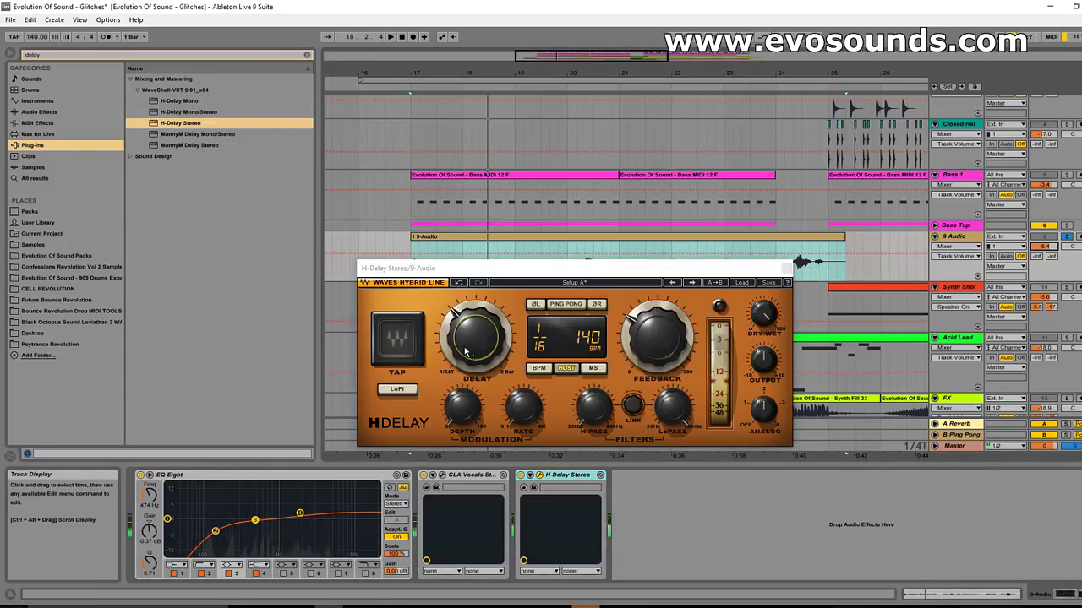
Adjust the modulation depth and rate of the H-Delay while listening to the soloed vocal
{"action": "left_click_drag", "start_coordinate": [463, 421], "coordinate": [463, 418]}
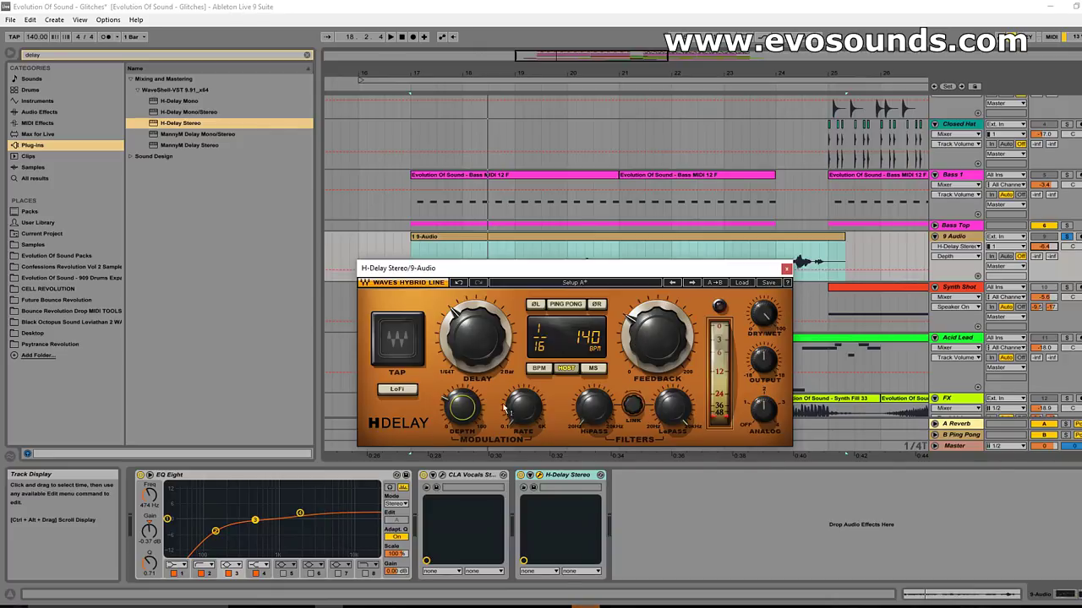
{"action": "key", "text": "space"}
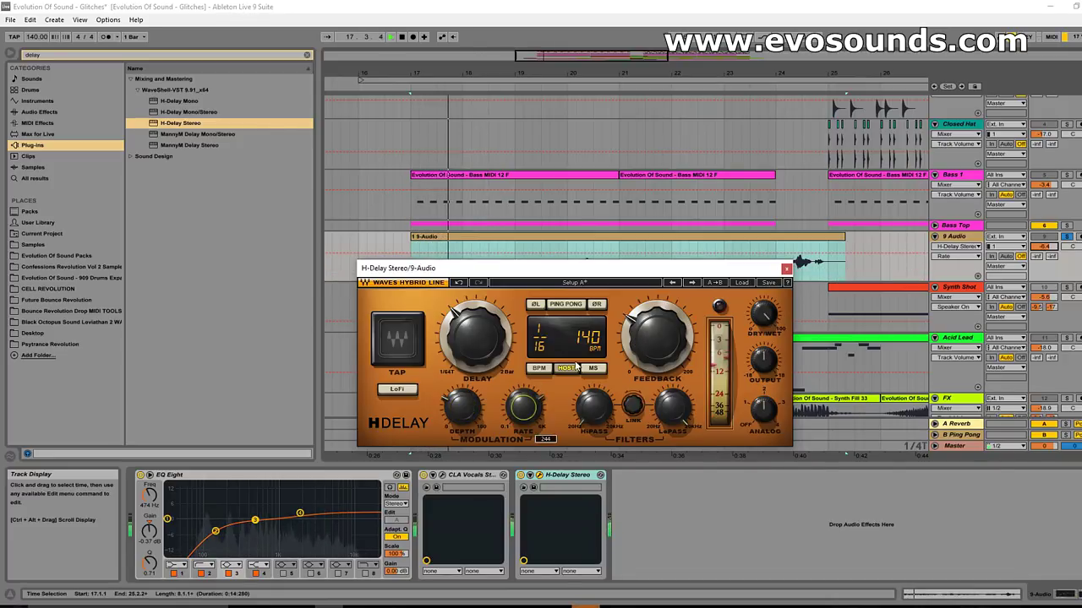
{"action": "left_click_drag", "start_coordinate": [463, 408], "coordinate": [530, 404]}
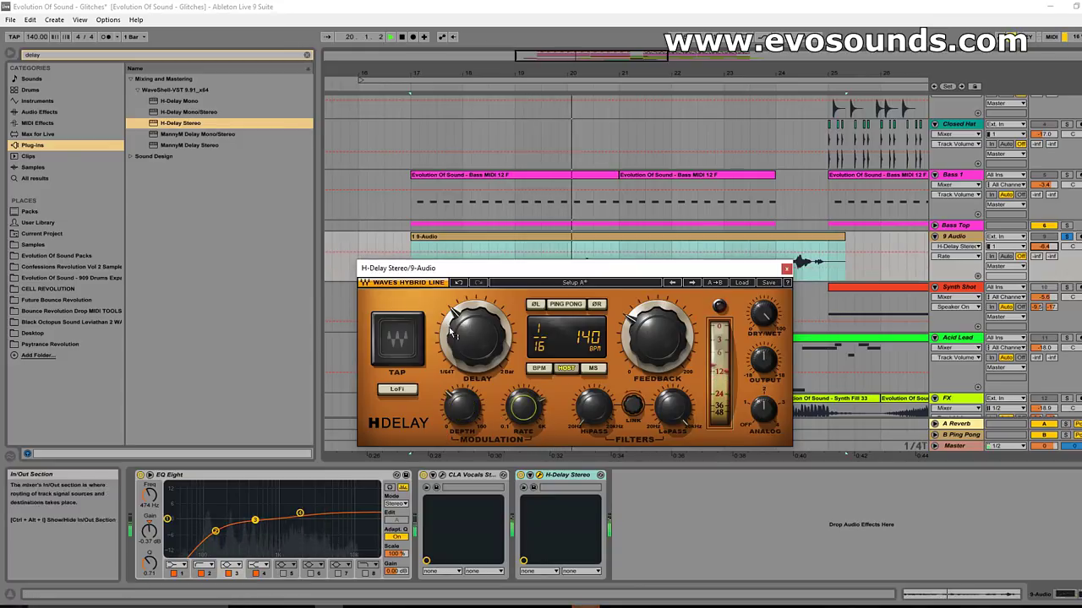
Enable Ping Pong and reduce the dry/wet mix in H-Delay, and lower 9 Audio to -16.1 dB in the full mix
{"action": "left_click", "coordinate": [560, 306]}
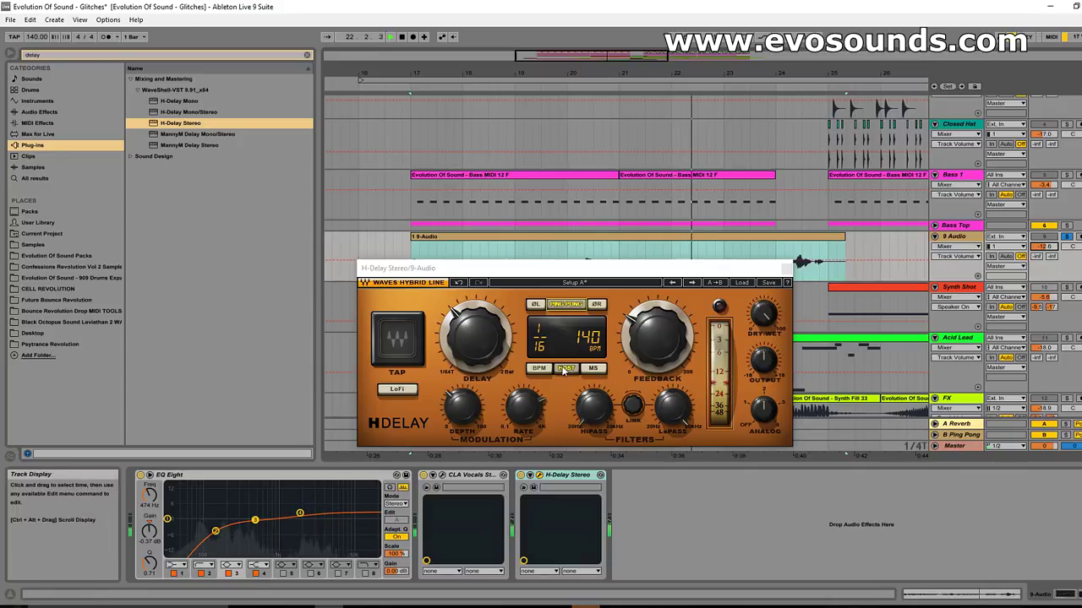
{"action": "left_click_drag", "start_coordinate": [763, 314], "coordinate": [763, 359]}
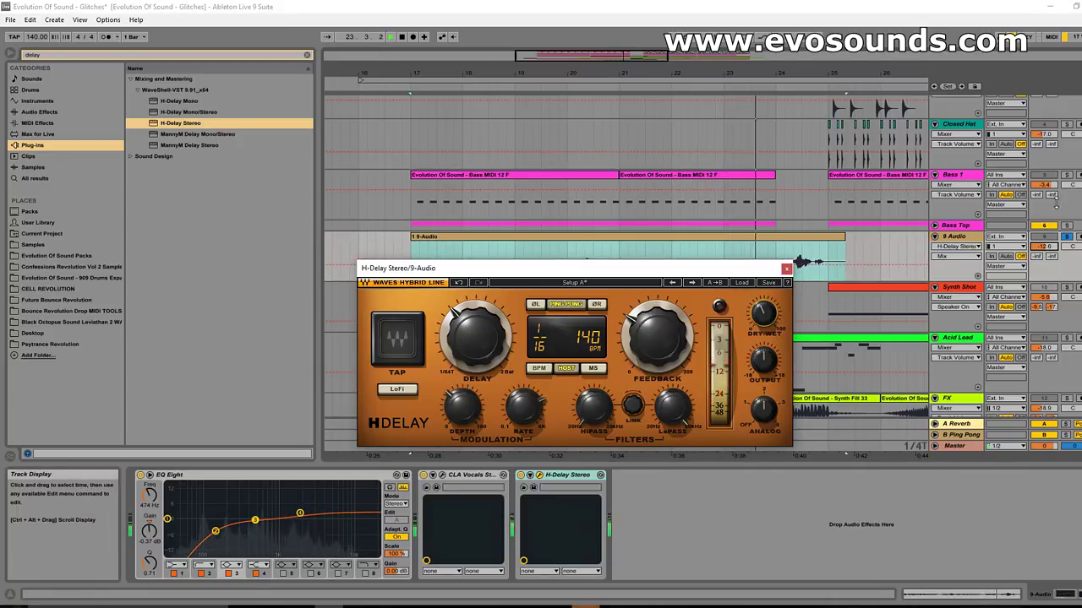
{"action": "left_click_drag", "start_coordinate": [1044, 246], "coordinate": [1044, 251]}
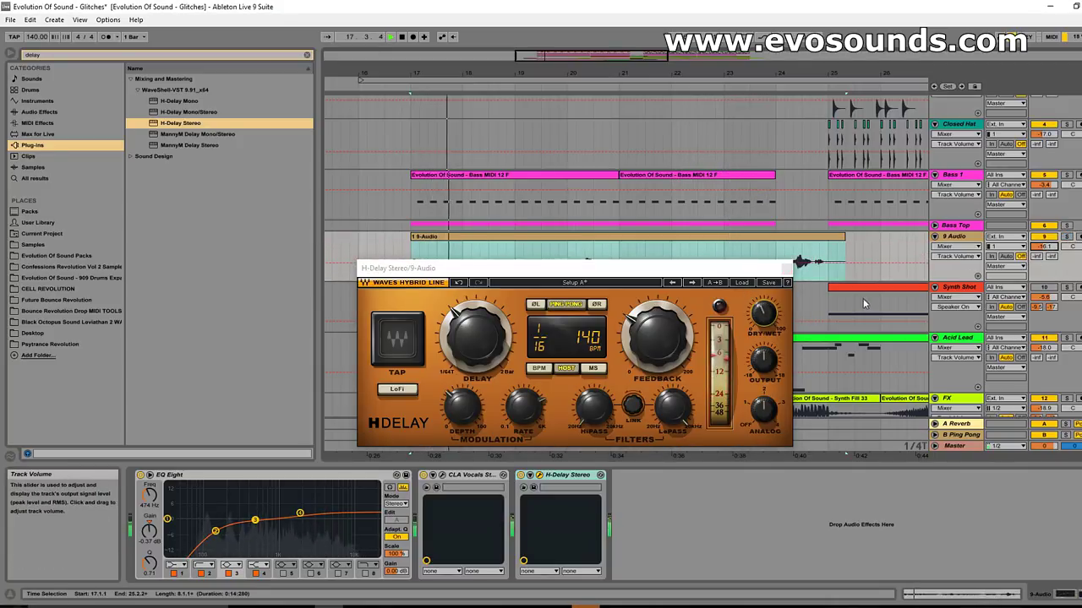
{"action": "left_click", "coordinate": [786, 268]}
Transpose the 9-Audio clip to -4 st and set its Formants to 64.84
{"action": "double_click", "coordinate": [592, 237]}
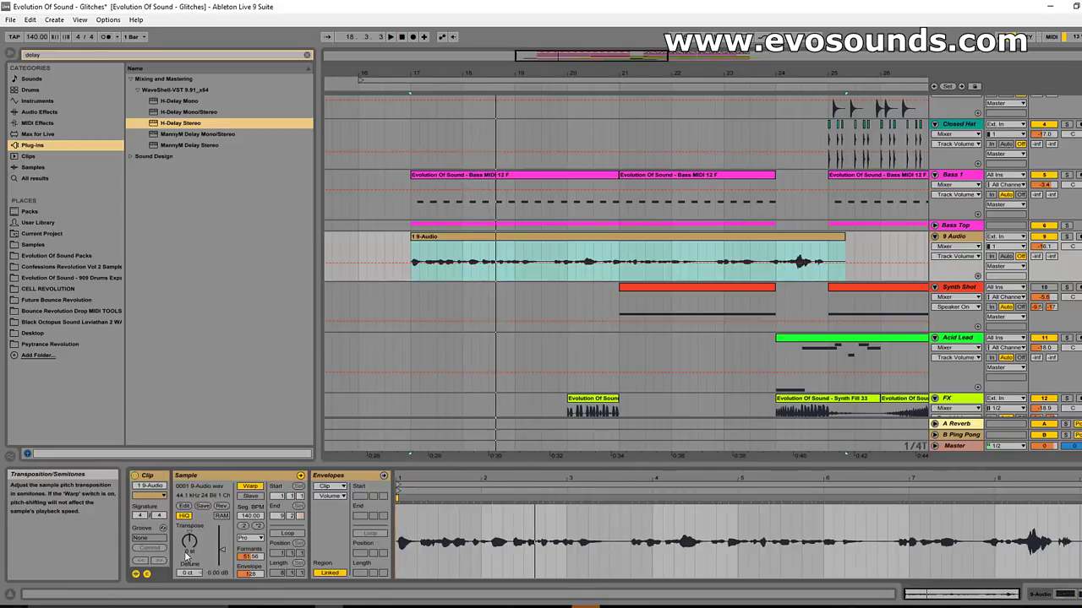
{"action": "left_click_drag", "start_coordinate": [245, 558], "coordinate": [246, 555]}
{"action": "key", "text": "space"}
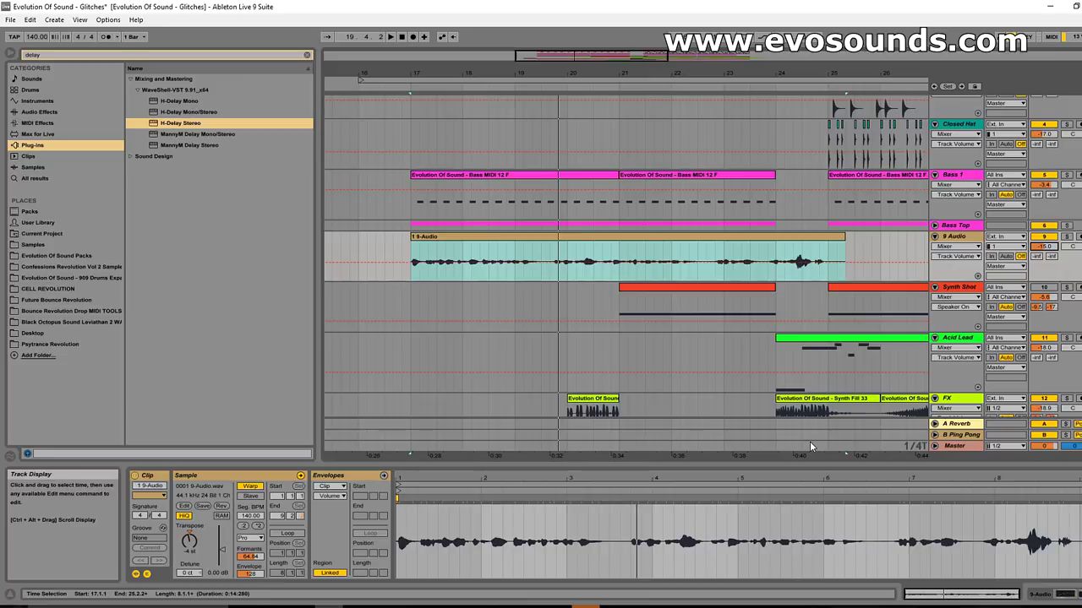
Review the arrangement's tracks and play the mix from the start of the vocal clip
{"action": "scroll", "coordinate": [719, 397], "scroll_direction": "up", "scroll_amount": 5}
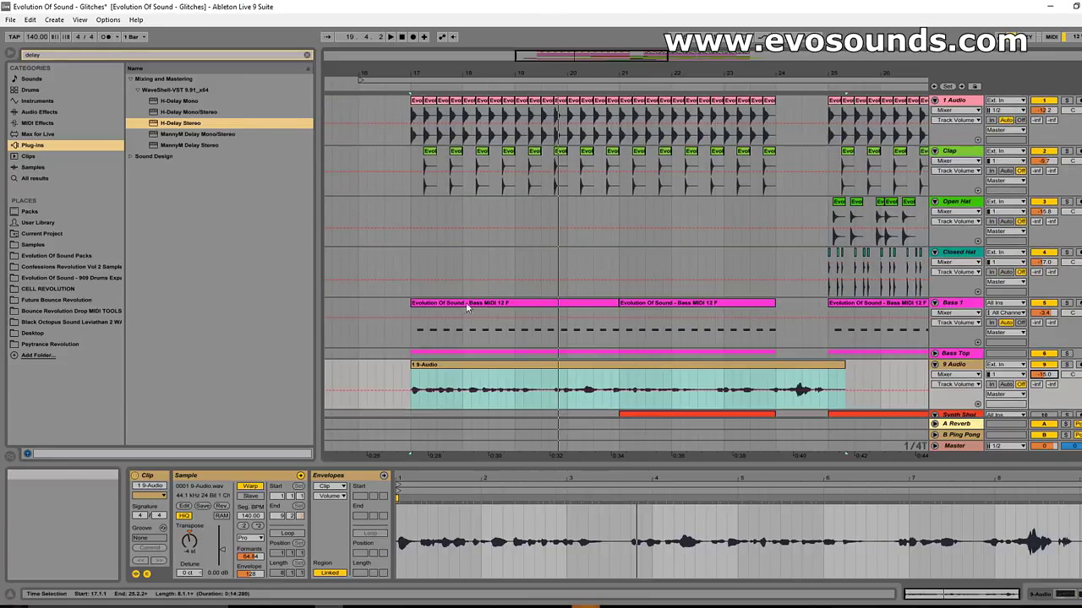
{"action": "scroll", "coordinate": [555, 326], "scroll_direction": "down", "scroll_amount": 4}
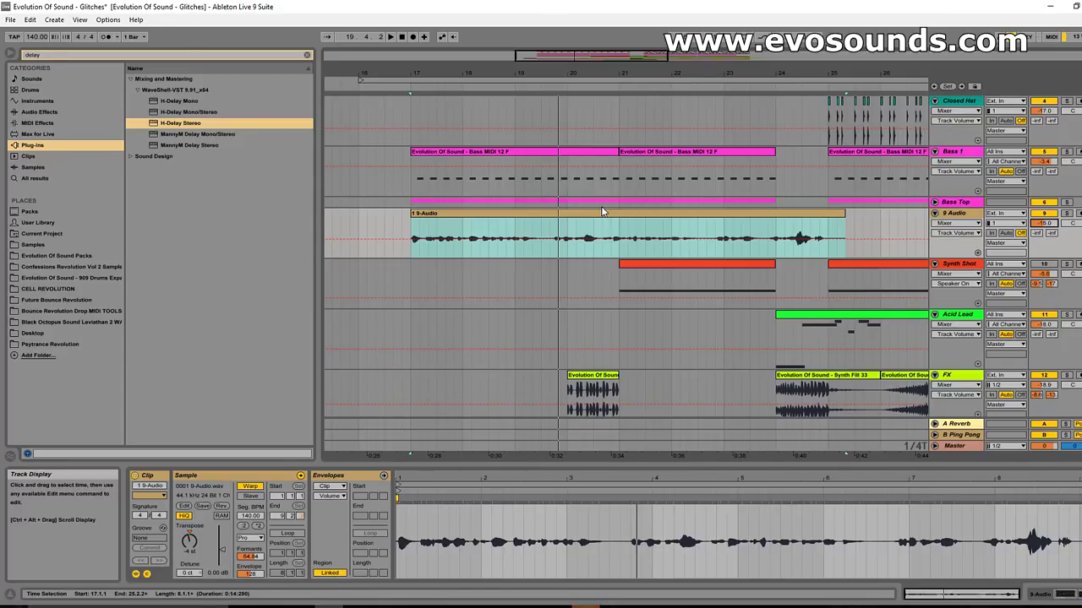
{"action": "key", "text": "space"}
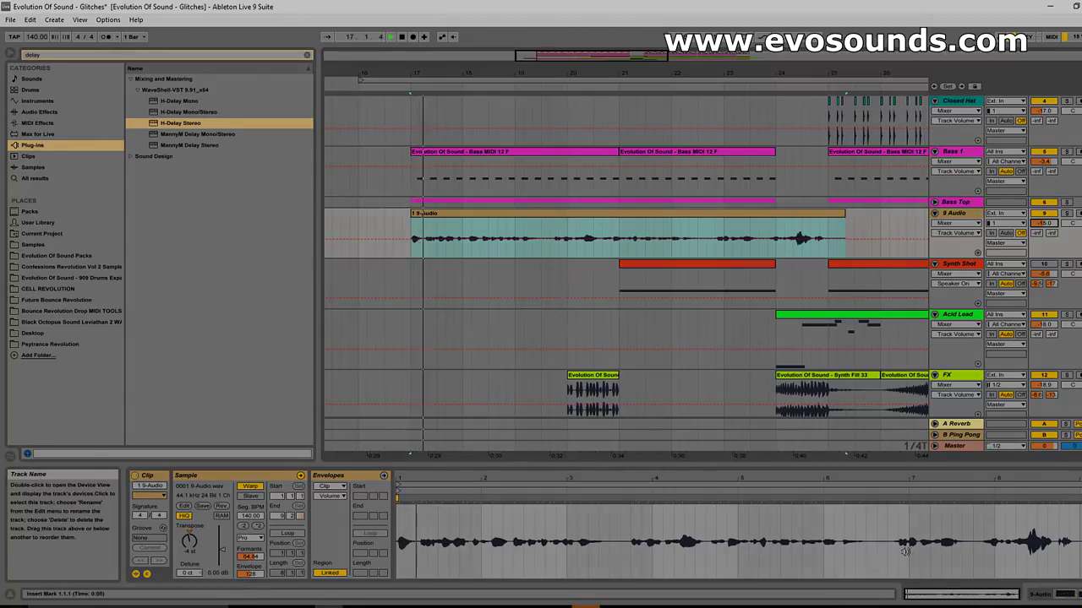